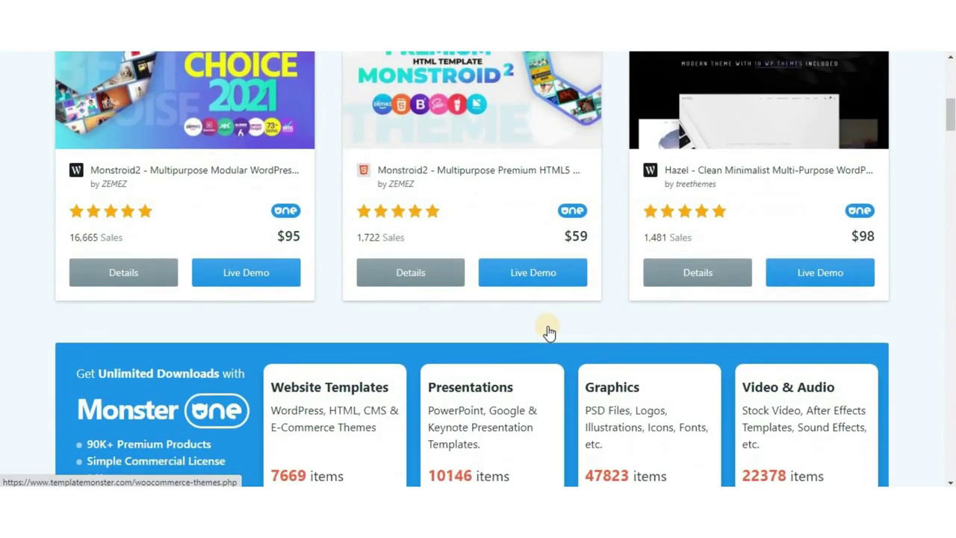
# - Browse the template marketplace's product categories and examine the designs in the Graphics listing
pyautogui.scroll(-5, 548, 333)
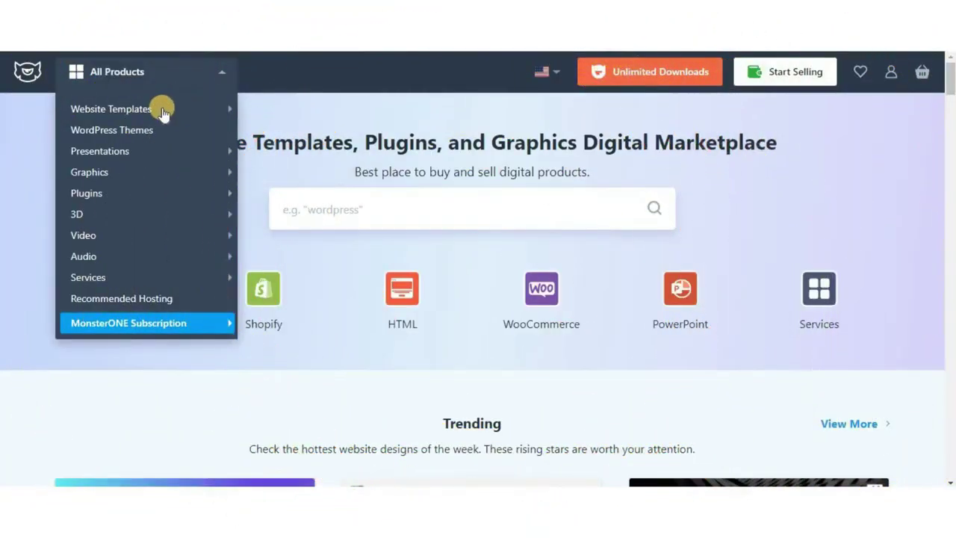
pyautogui.moveTo(163, 111)
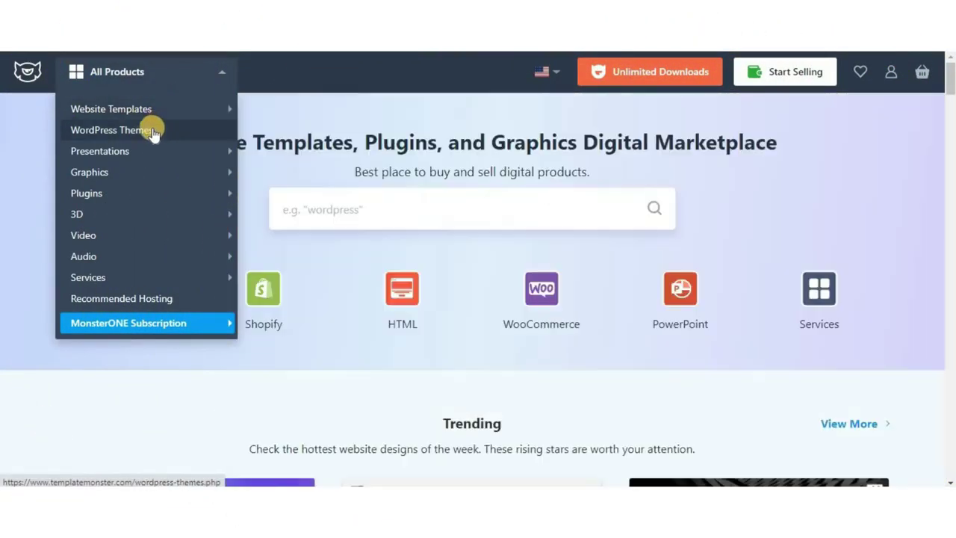
pyautogui.moveTo(143, 153)
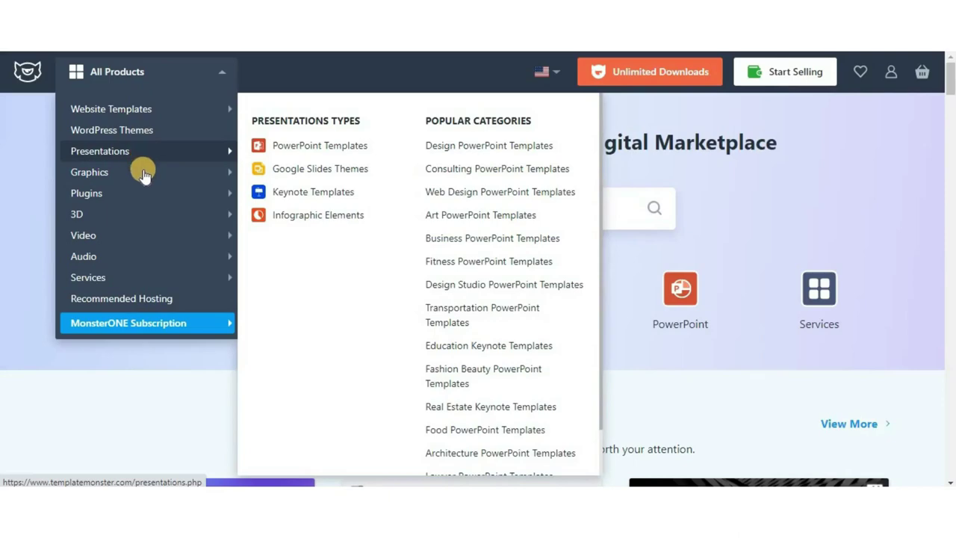
pyautogui.moveTo(144, 174)
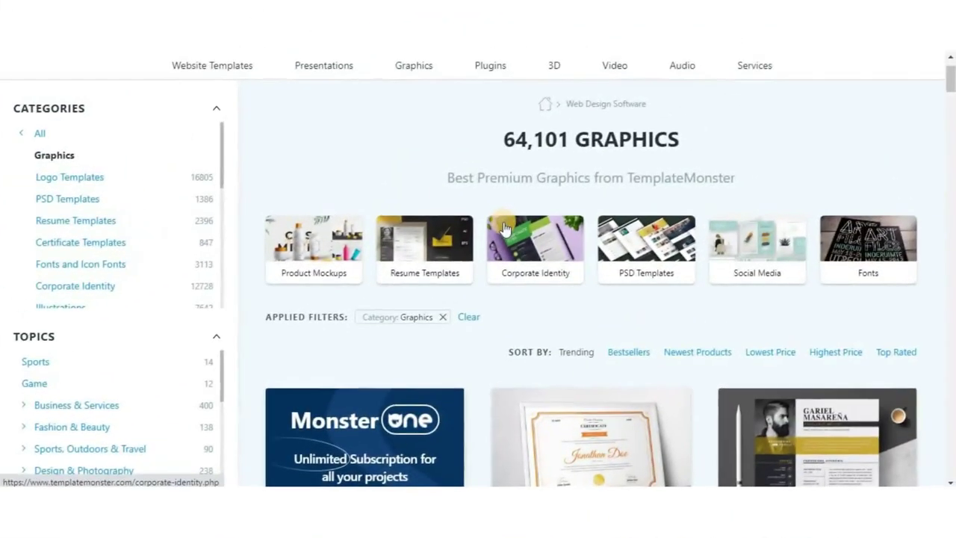
pyautogui.scroll(-2, 503, 224)
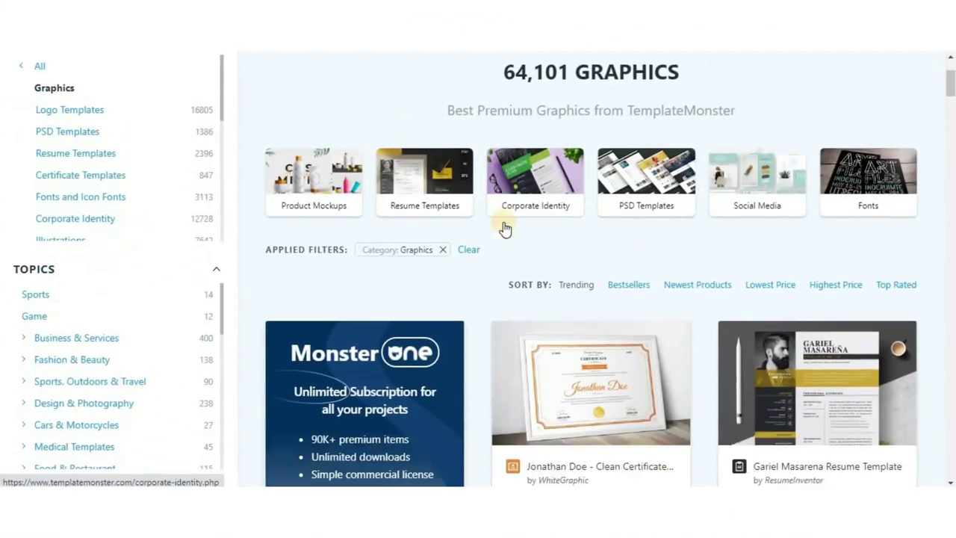
pyautogui.scroll(-1, 503, 222)
pyautogui.scroll(-1, 503, 221)
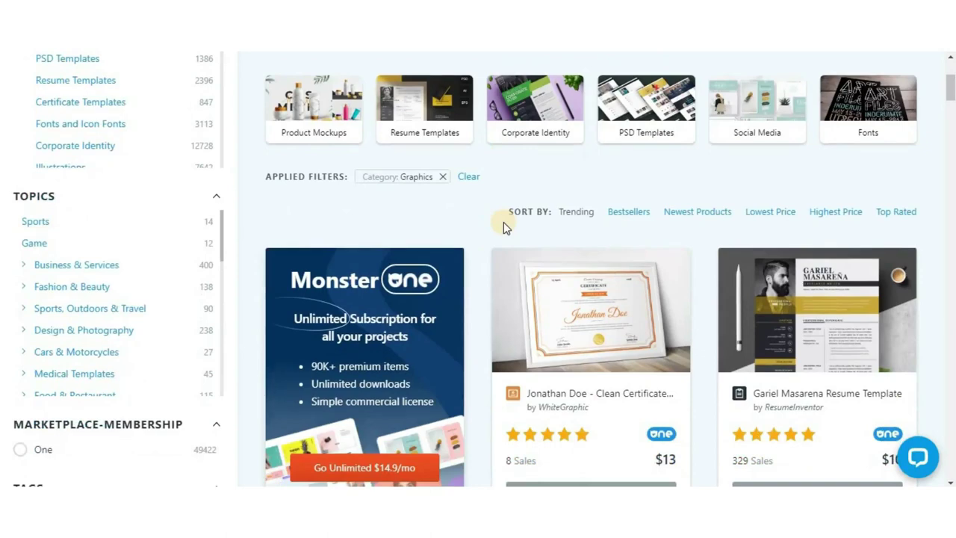
pyautogui.scroll(-2, 504, 224)
pyautogui.scroll(-3, 505, 228)
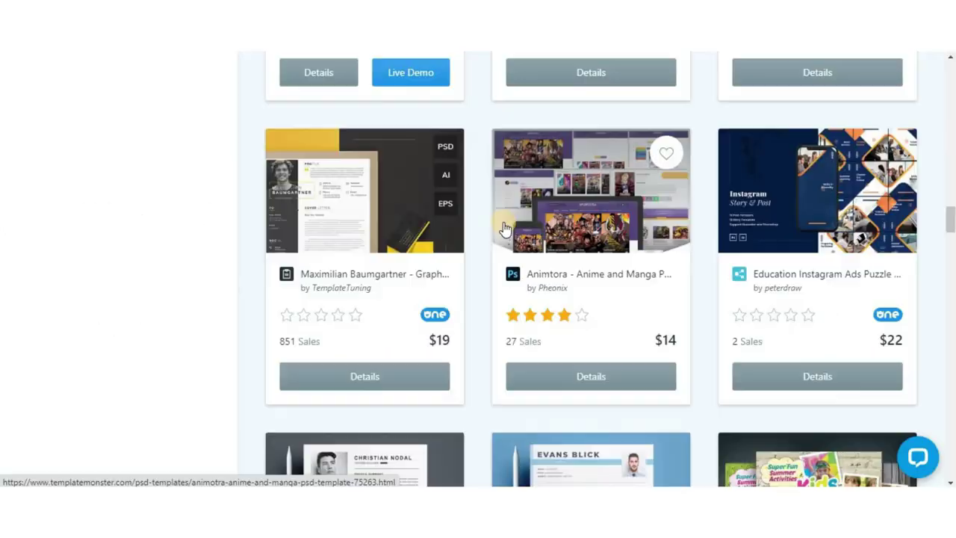
pyautogui.scroll(-5, 503, 226)
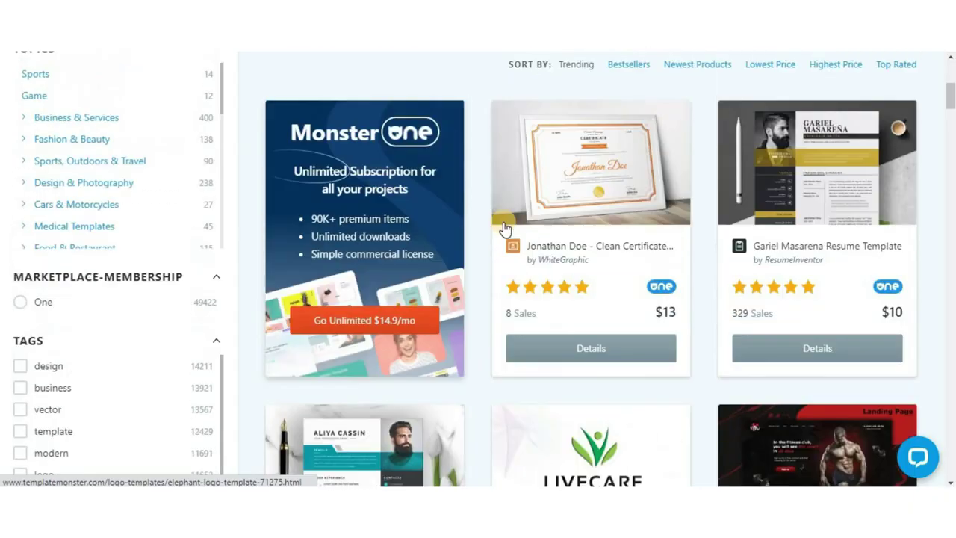
pyautogui.scroll(5, 503, 227)
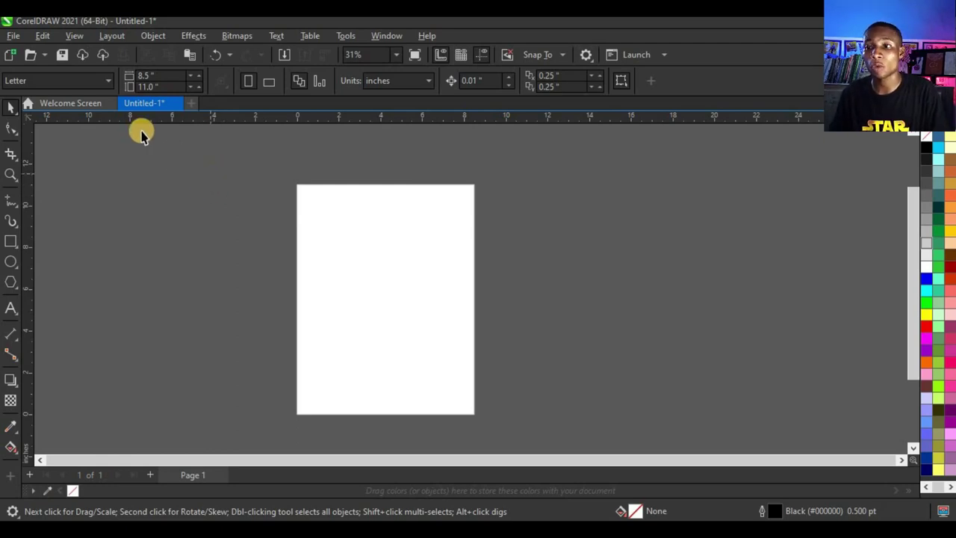
# - Set the page size to A5 and draw a rectangle about 194 × 230 mm beside the page's left edge
pyautogui.click(96, 88)
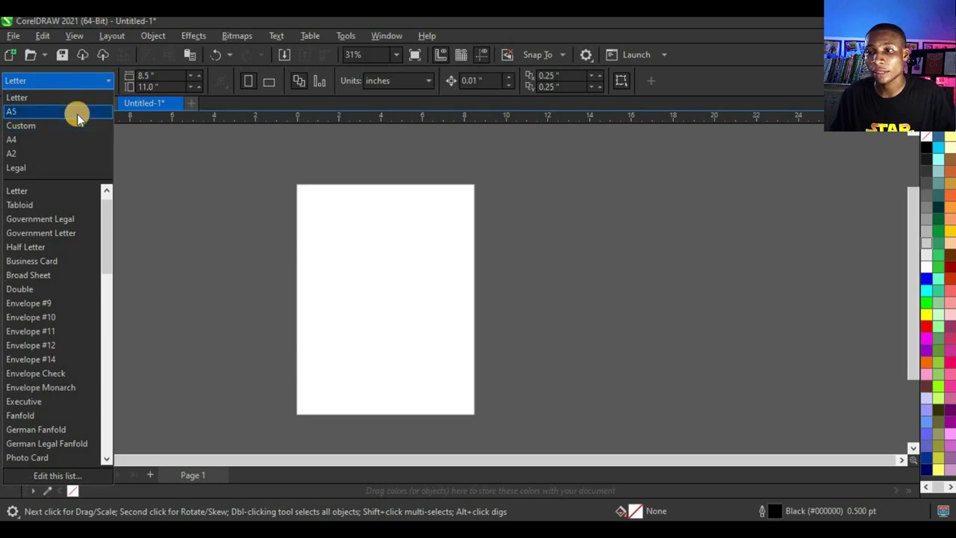
pyautogui.click(76, 114)
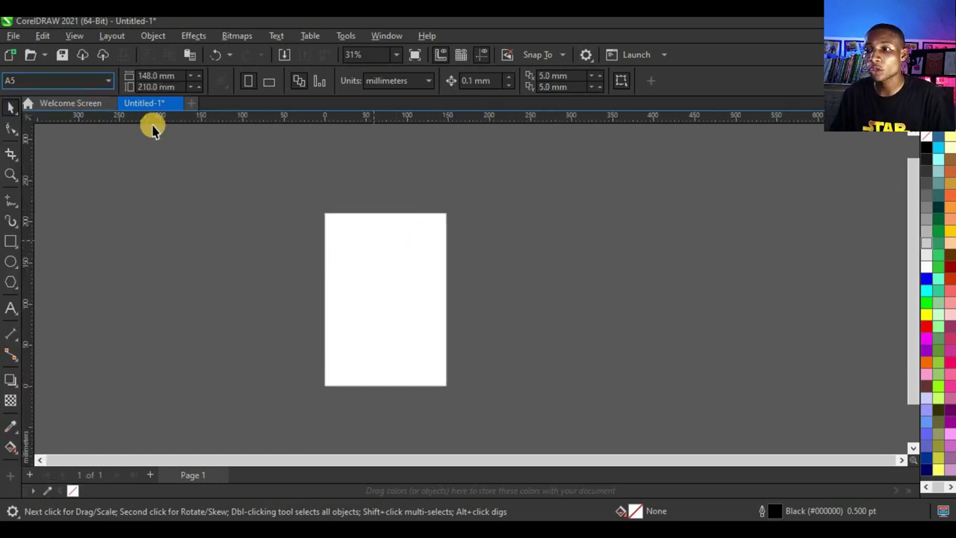
pyautogui.click(14, 241)
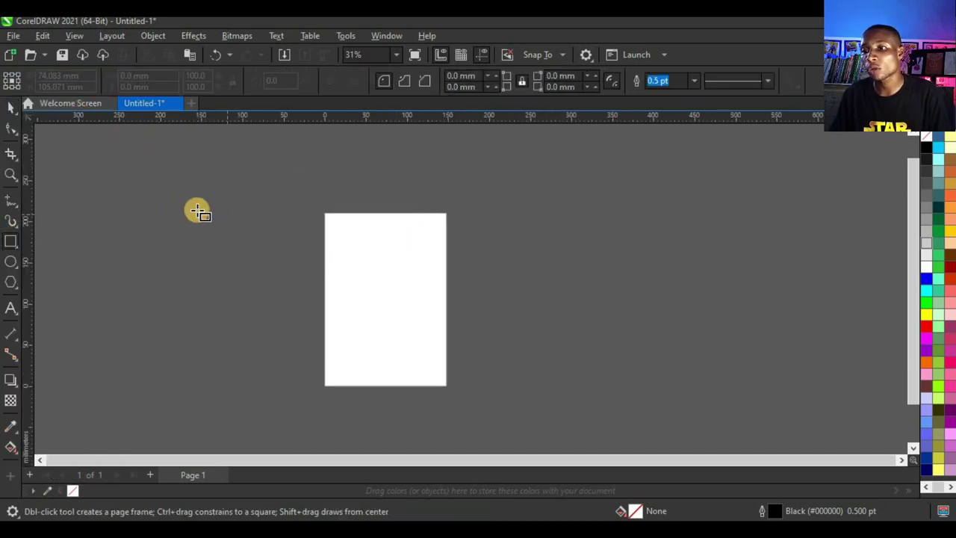
pyautogui.moveTo(131, 201); pyautogui.dragTo(292, 389)
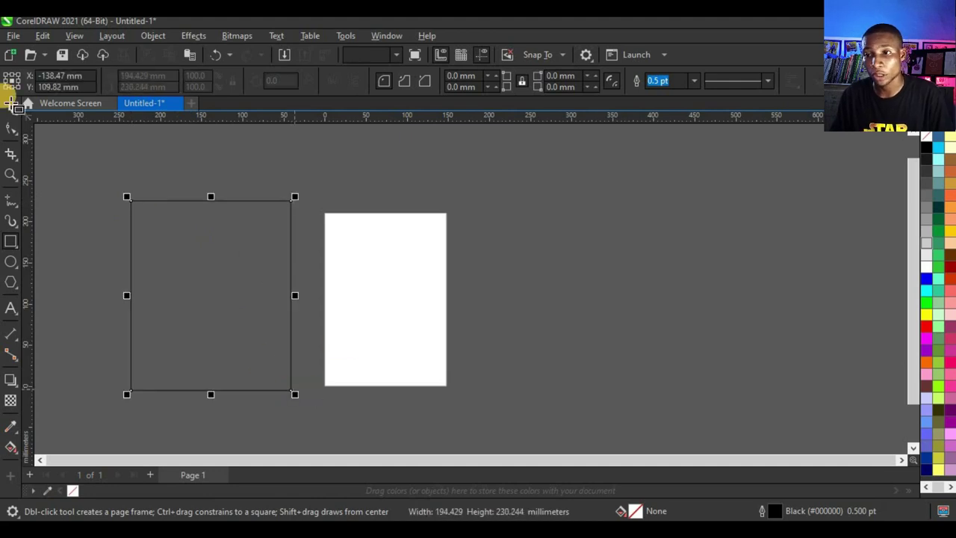
pyautogui.click(11, 107)
pyautogui.click(267, 221)
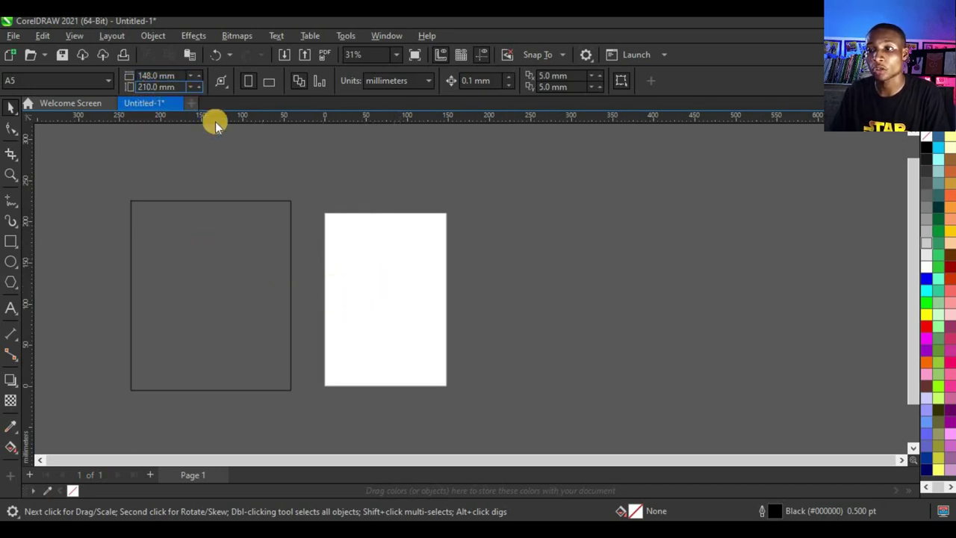
# - Resize the rectangle to 148 × 210 mm and centre it on the page
pyautogui.click(215, 246)
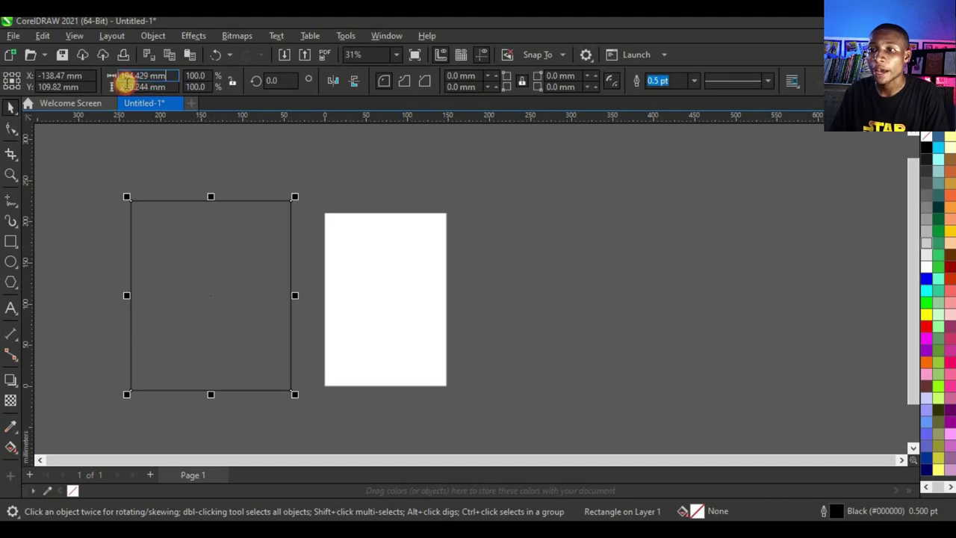
pyautogui.press('BackSpace')
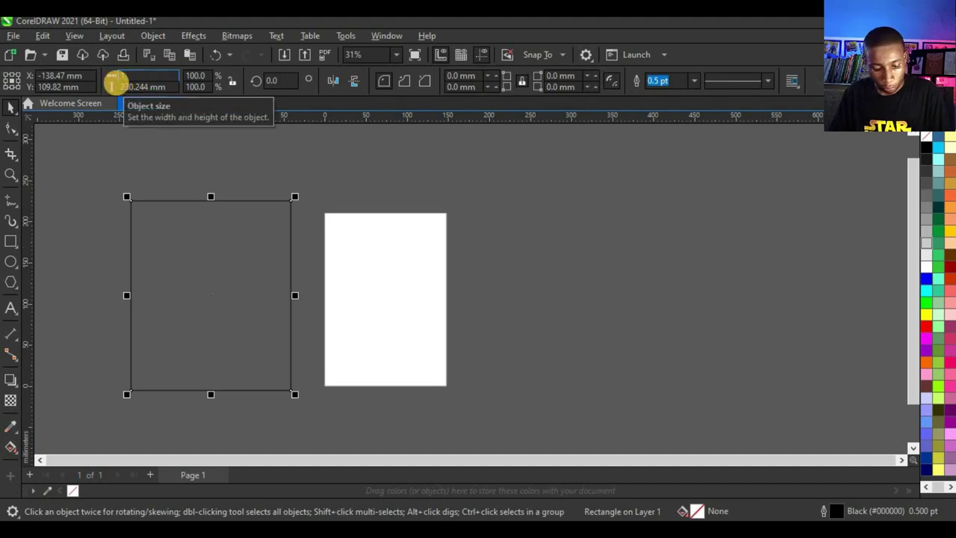
pyautogui.write('148')
pyautogui.press('Tab')
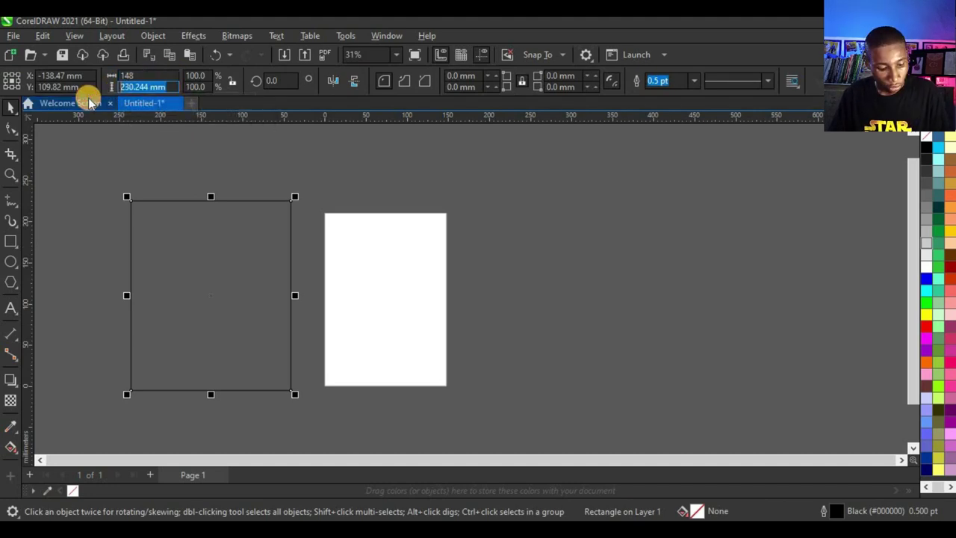
pyautogui.press('Return')
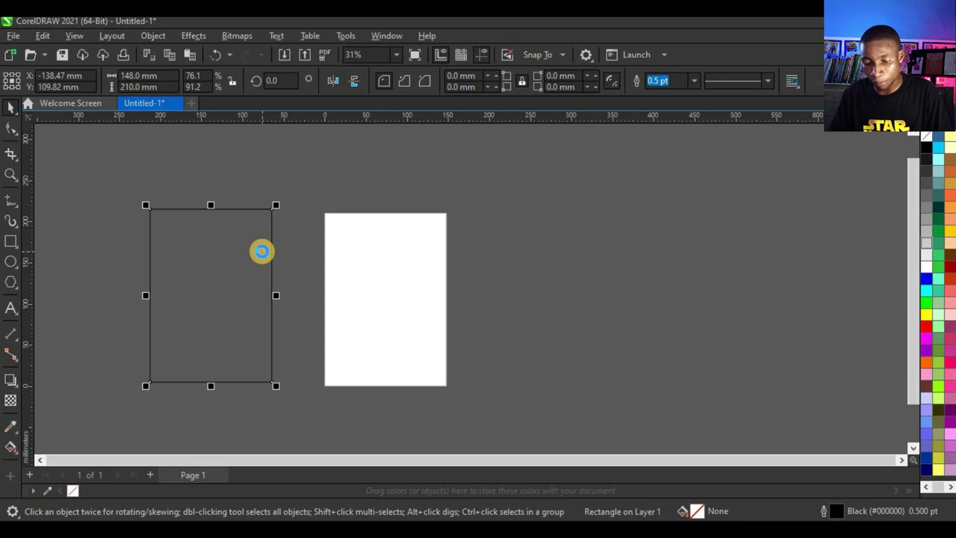
pyautogui.press('p')
pyautogui.scroll(1, 420, 248)
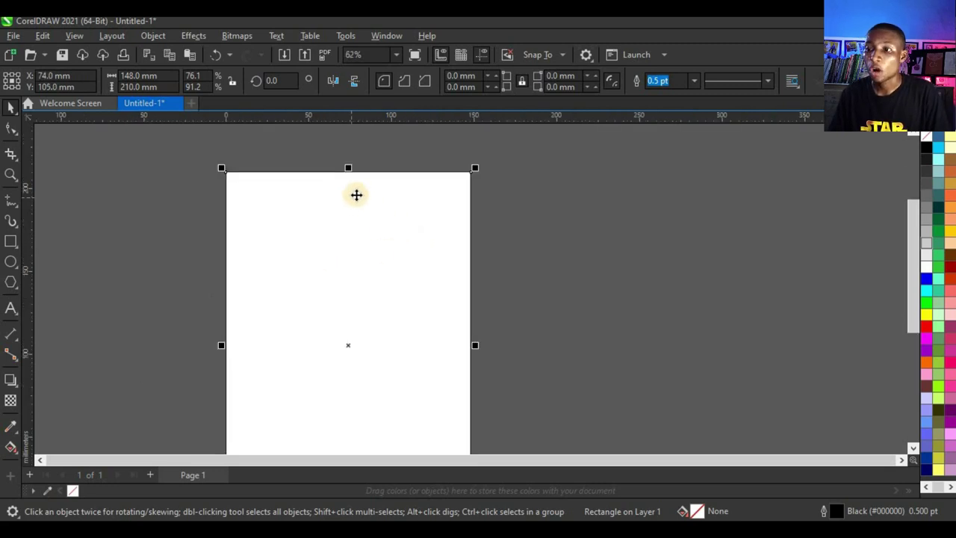
# - Remove the outline from the page-sized rectangle and leave it deselected
pyautogui.rightClick(925, 142)
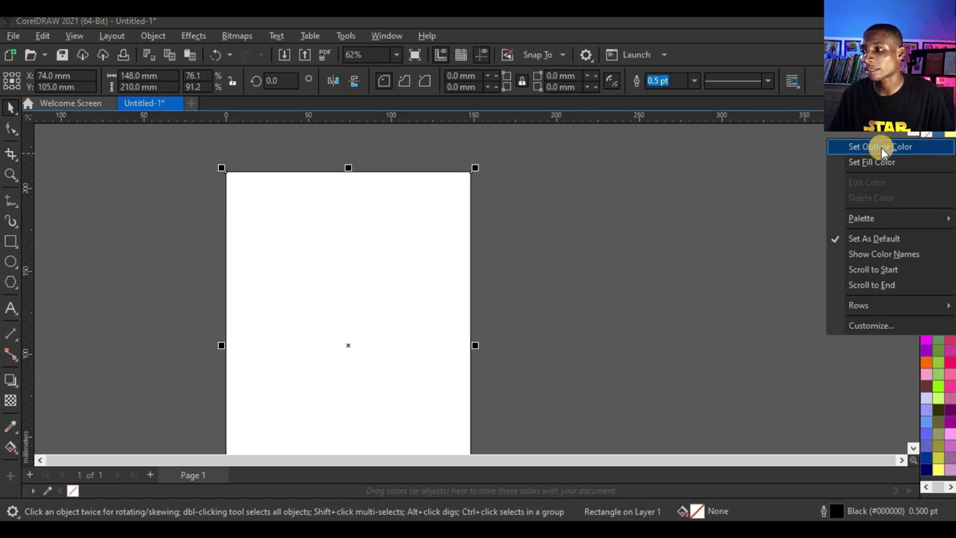
pyautogui.click(880, 147)
pyautogui.scroll(-1, 363, 232)
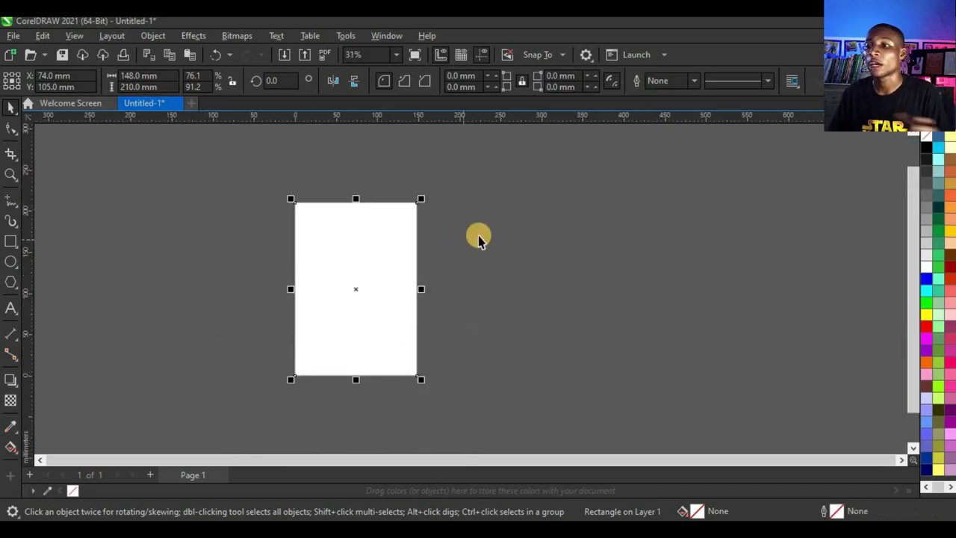
pyautogui.click(469, 228)
pyautogui.click(348, 271)
pyautogui.scroll(1, 386, 263)
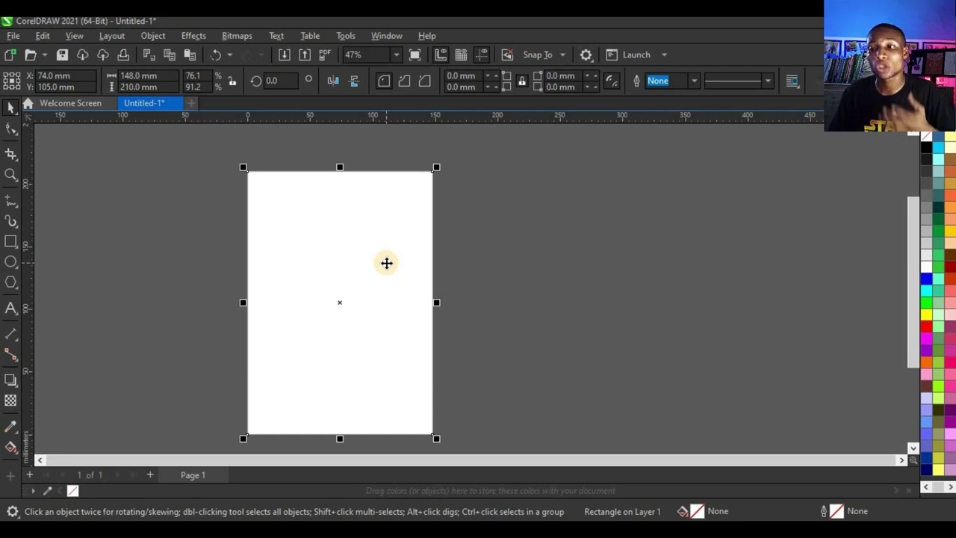
pyautogui.scroll(1, 386, 263)
pyautogui.press('Escape')
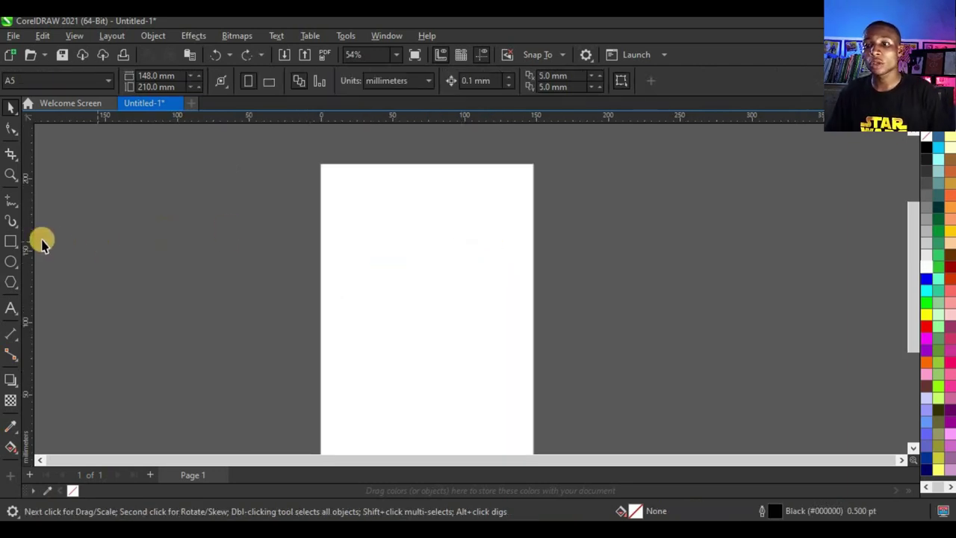
# - Draw a rectangle about 150 × 74 mm across the page's left edge and round all its corners to a radius of about 34 mm
pyautogui.click(11, 241)
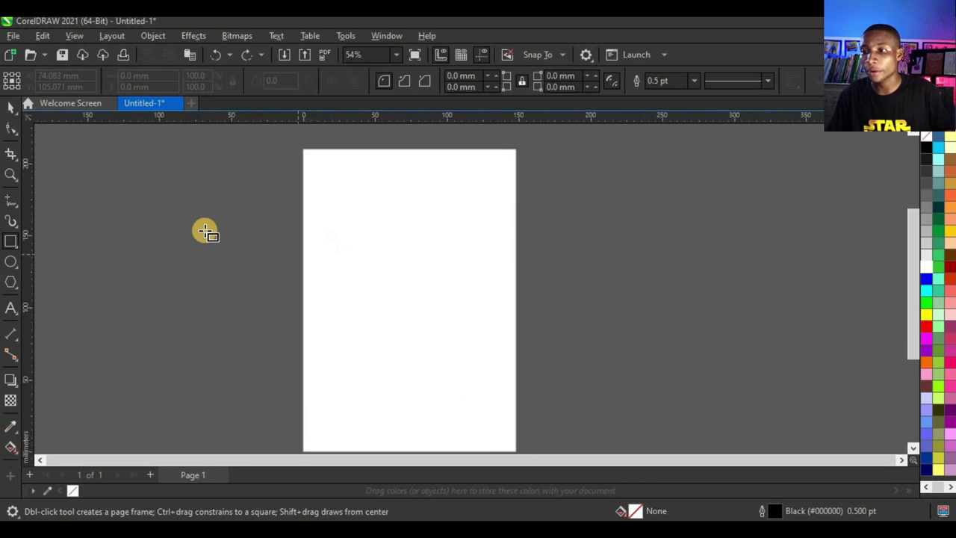
pyautogui.moveTo(204, 230); pyautogui.dragTo(424, 340)
pyautogui.click(11, 151)
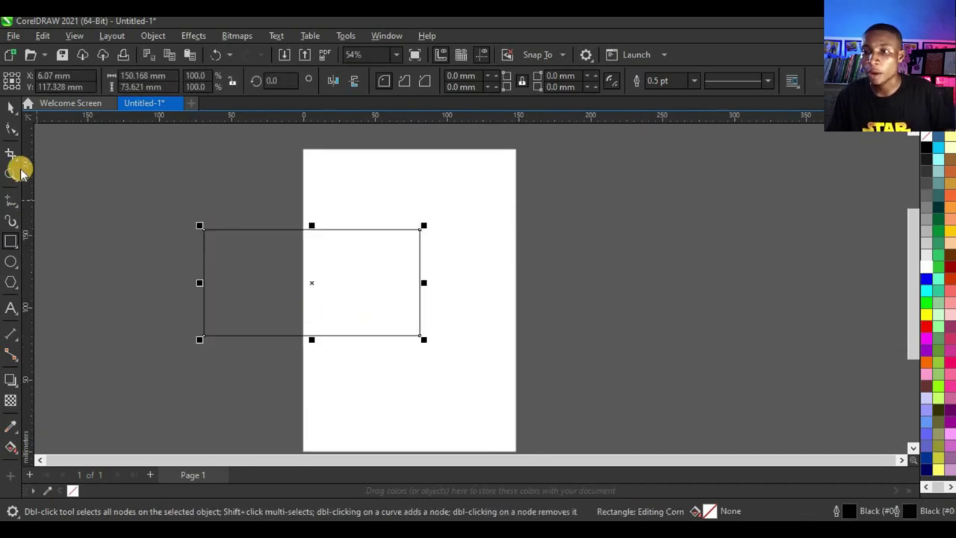
pyautogui.click(10, 131)
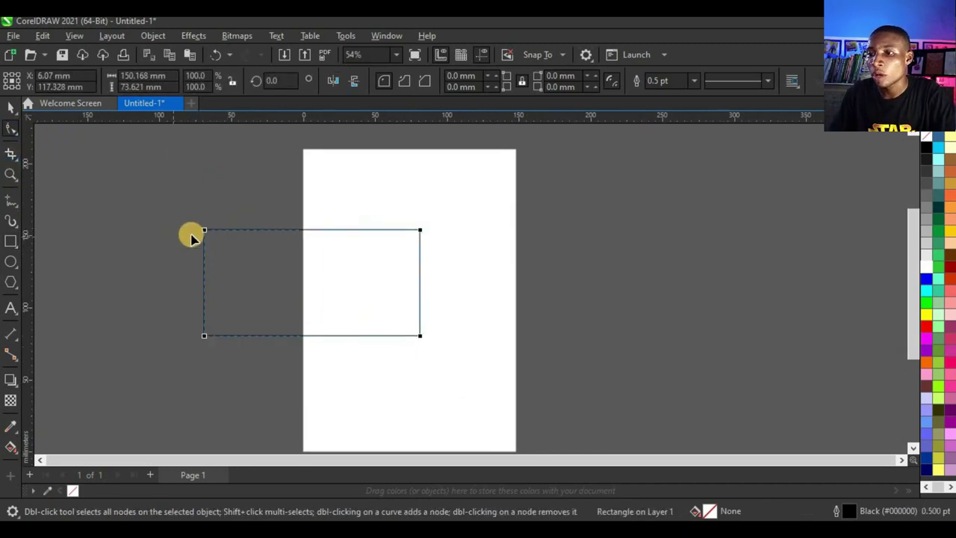
pyautogui.moveTo(206, 233); pyautogui.dragTo(254, 233)
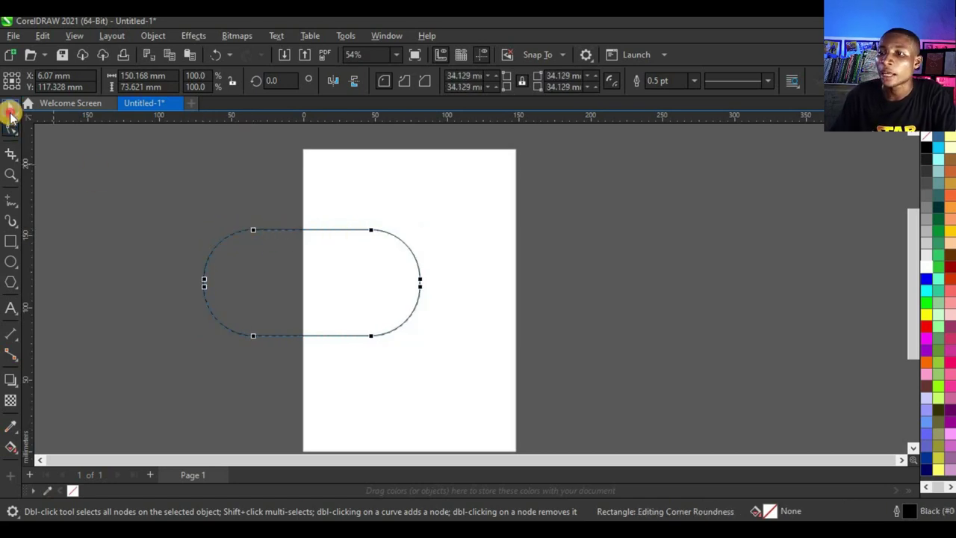
pyautogui.click(10, 112)
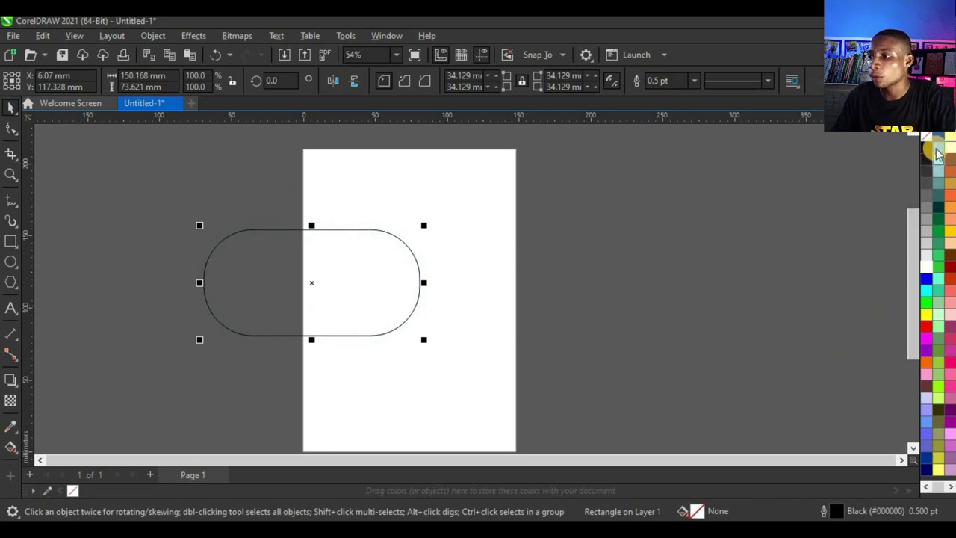
# - Fill the rounded rectangle with light blue #00CCFF and remove its outline
pyautogui.moveTo(938, 153); pyautogui.dragTo(313, 301)
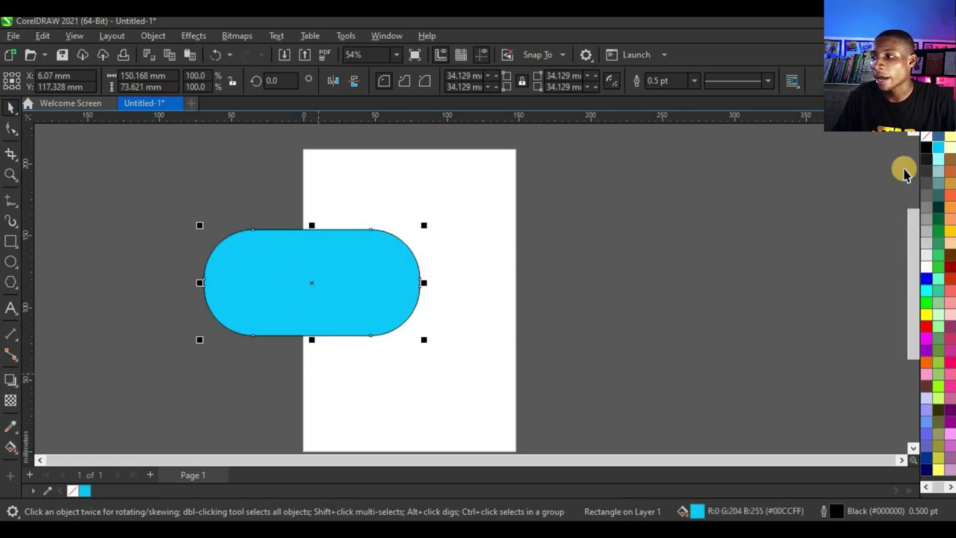
pyautogui.rightClick(925, 146)
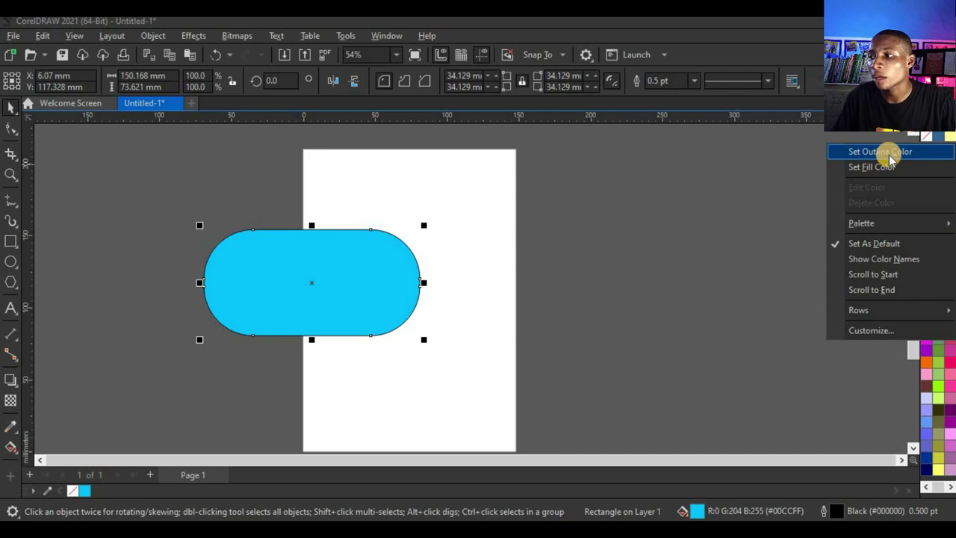
pyautogui.click(890, 154)
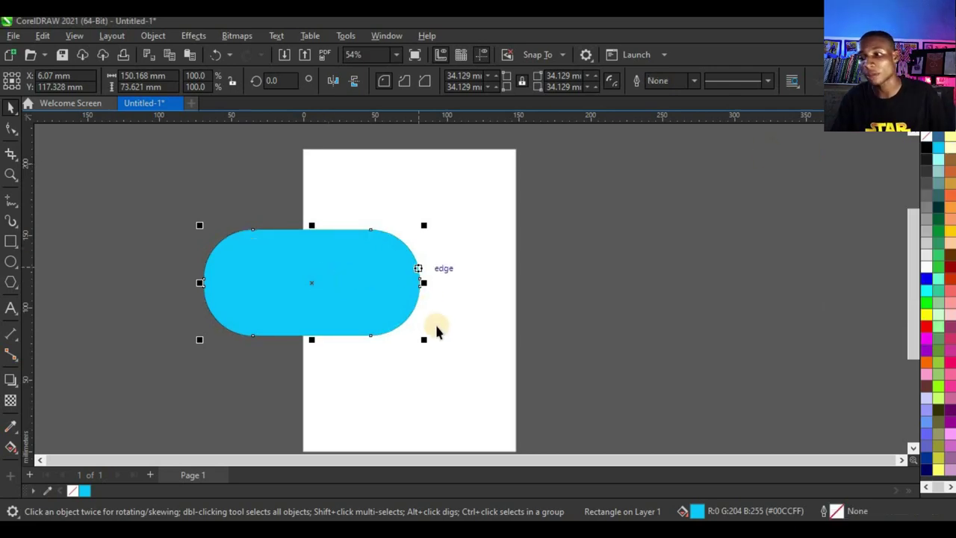
# - PowerClip the blue rounded shape inside the page-sized rectangle
pyautogui.rightClick(403, 280)
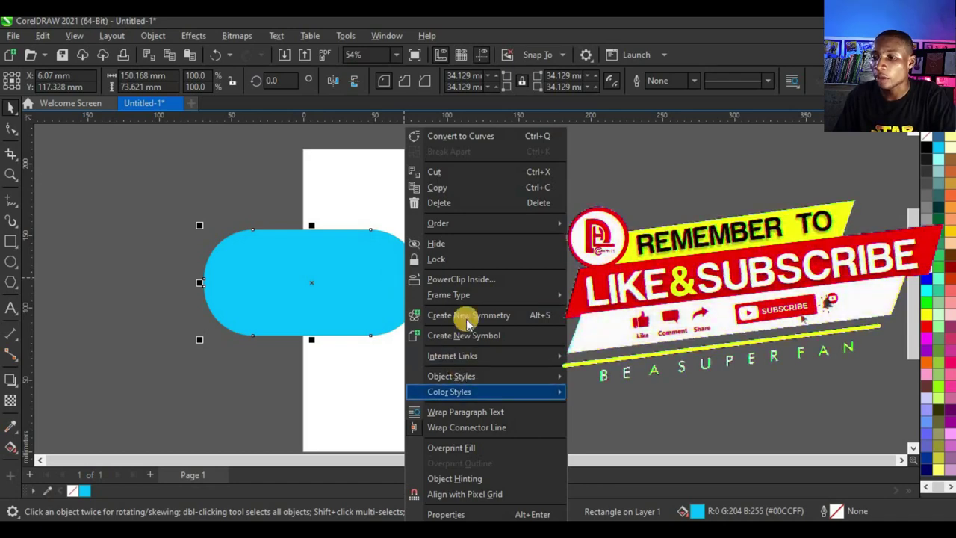
pyautogui.click(477, 278)
pyautogui.click(387, 375)
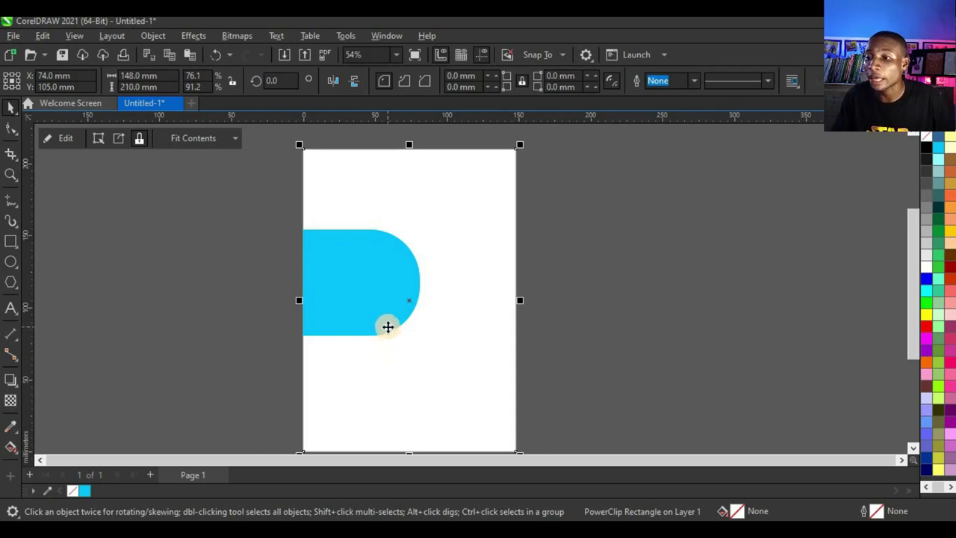
# - Move the clipped blue rounded shape to the page's upper right and rotate it counterclockwise to about 35 degrees
pyautogui.keyDown('ctrl'); pyautogui.click(374, 287); pyautogui.keyUp('ctrl')
pyautogui.moveTo(382, 302); pyautogui.dragTo(508, 239)
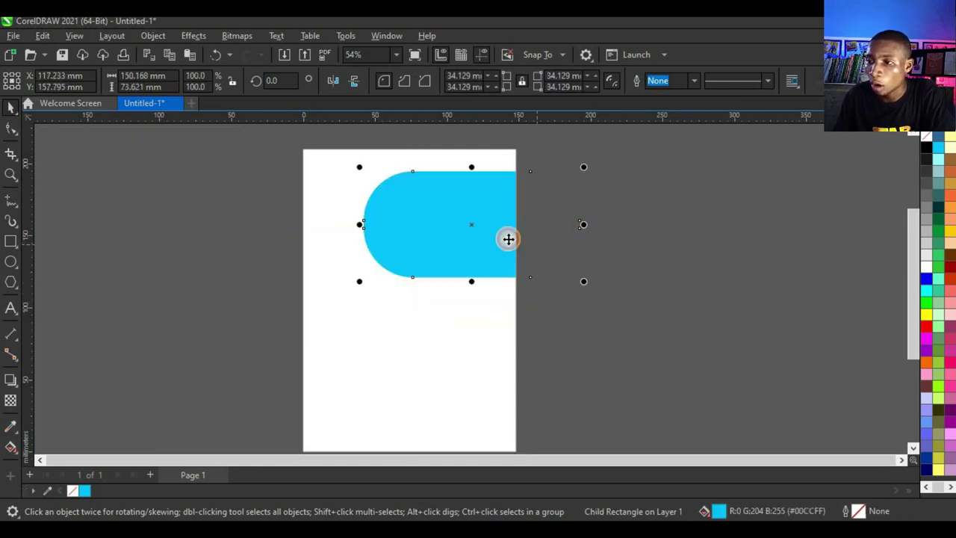
pyautogui.click(450, 233)
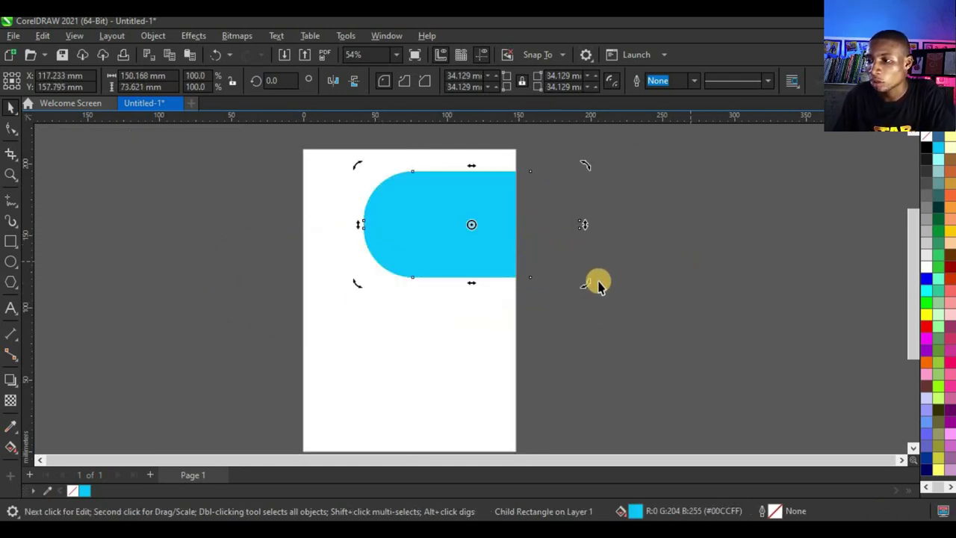
pyautogui.moveTo(588, 290); pyautogui.dragTo(612, 212)
pyautogui.moveTo(429, 256); pyautogui.dragTo(416, 259)
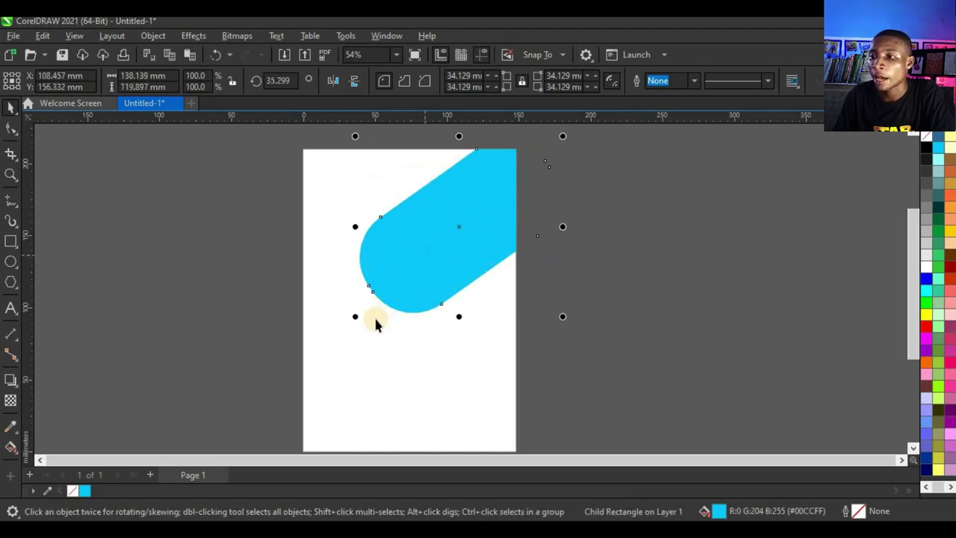
# - Enlarge the tilted blue shape to about 115%, shift it slightly down and left, and reduce its rotation to about 28.5 degrees
pyautogui.moveTo(356, 321); pyautogui.dragTo(325, 348)
pyautogui.moveTo(388, 303); pyautogui.dragTo(382, 297)
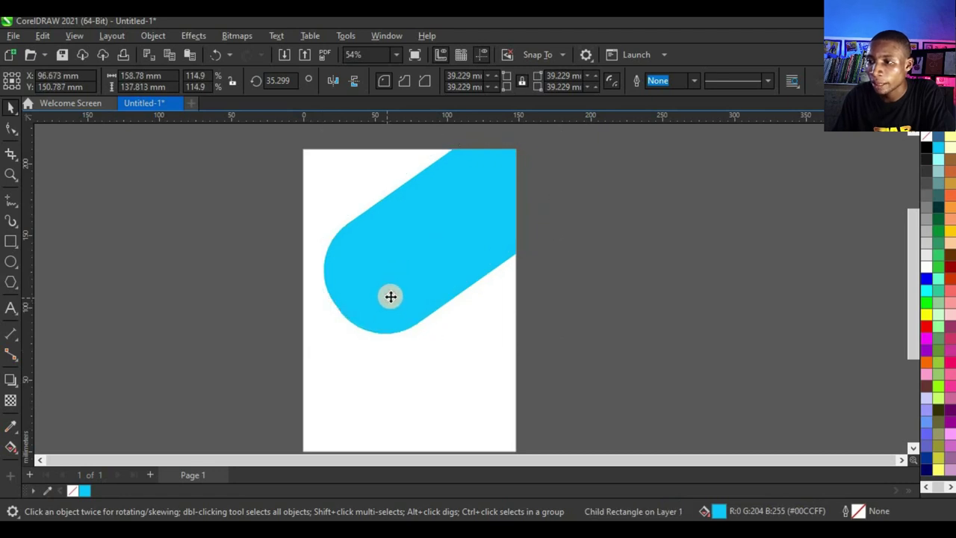
pyautogui.click(420, 286)
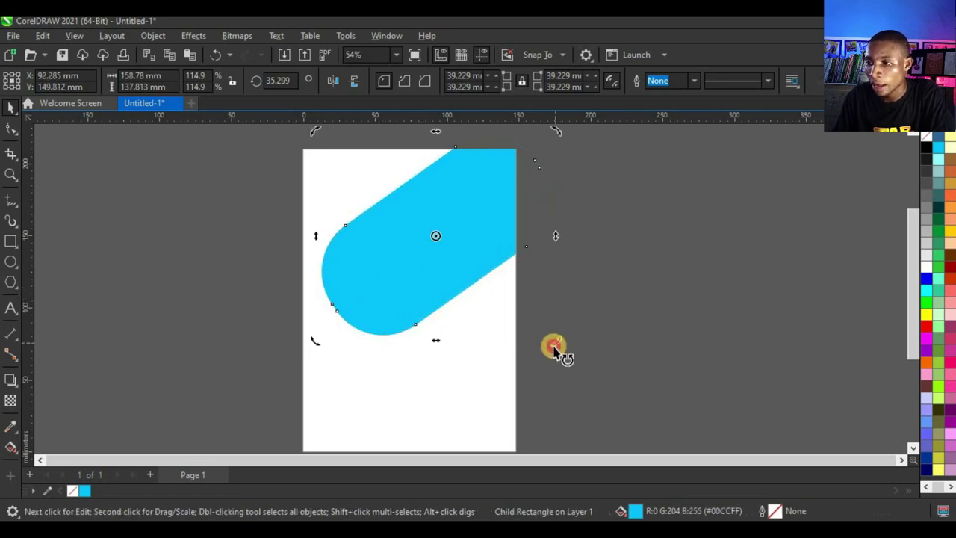
pyautogui.moveTo(553, 351)
pyautogui.mouseDown()
pyautogui.moveTo(557, 365)
pyautogui.moveTo(559, 344)
pyautogui.mouseUp()
pyautogui.click(386, 304)
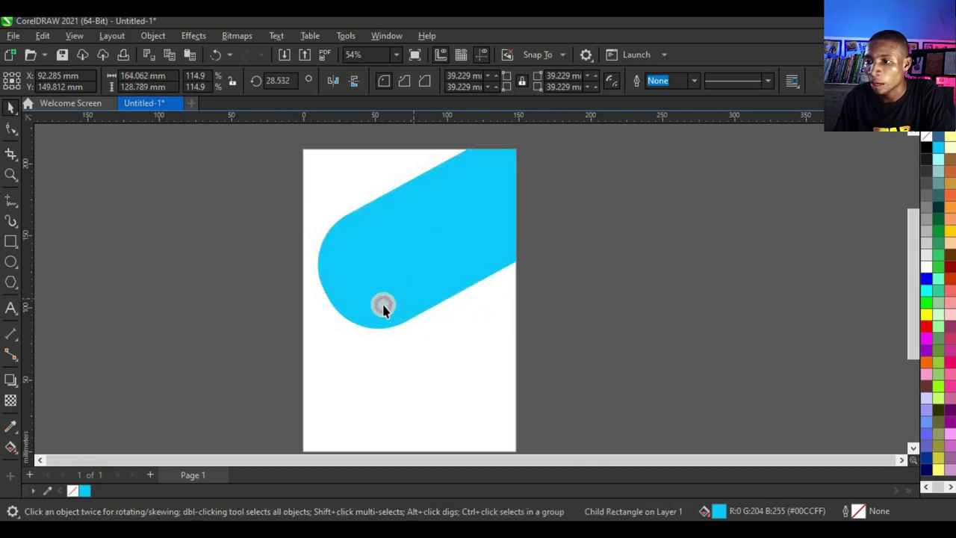
pyautogui.scroll(1, 405, 298)
pyautogui.click(258, 252)
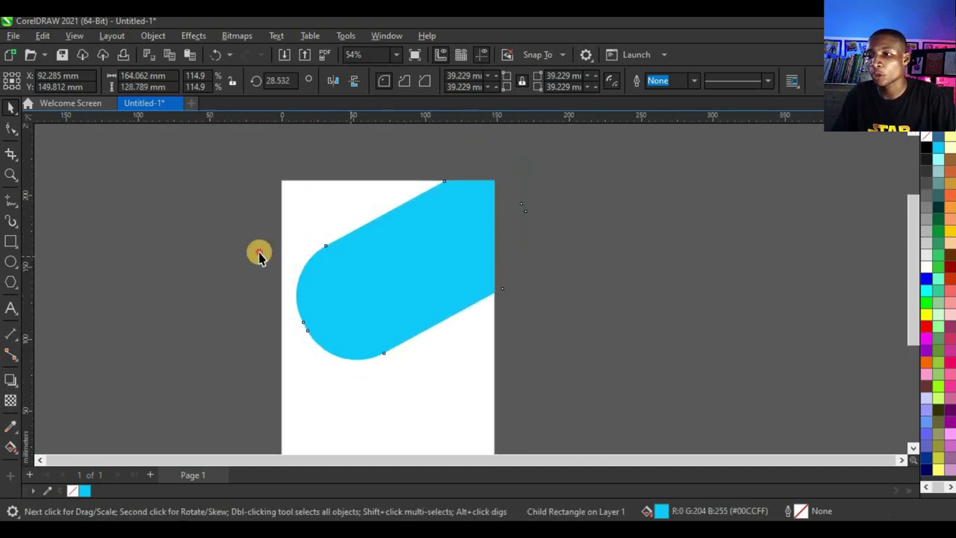
pyautogui.scroll(-2, 356, 273)
# - Open the contents of the page-sized PowerClip frame for editing
pyautogui.click(356, 273)
pyautogui.scroll(1, 356, 273)
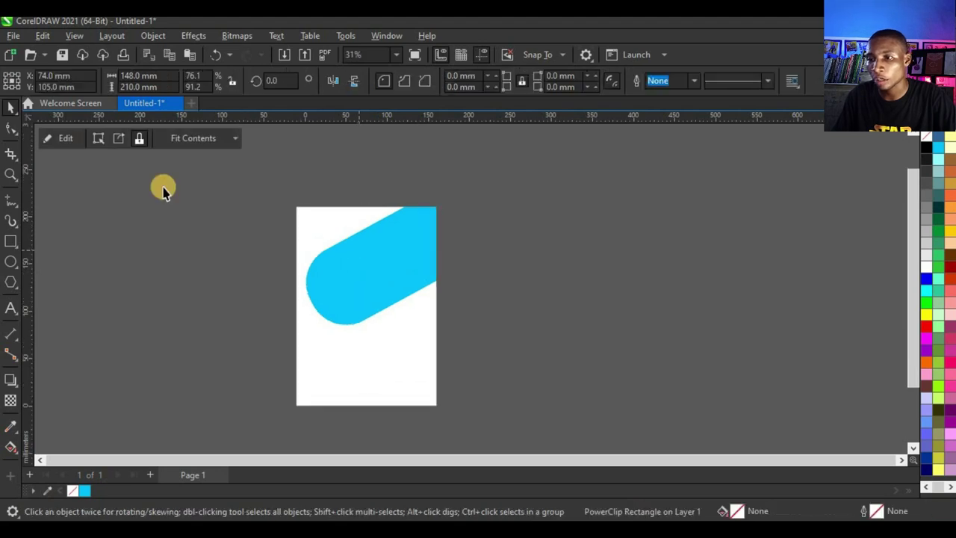
pyautogui.click(56, 140)
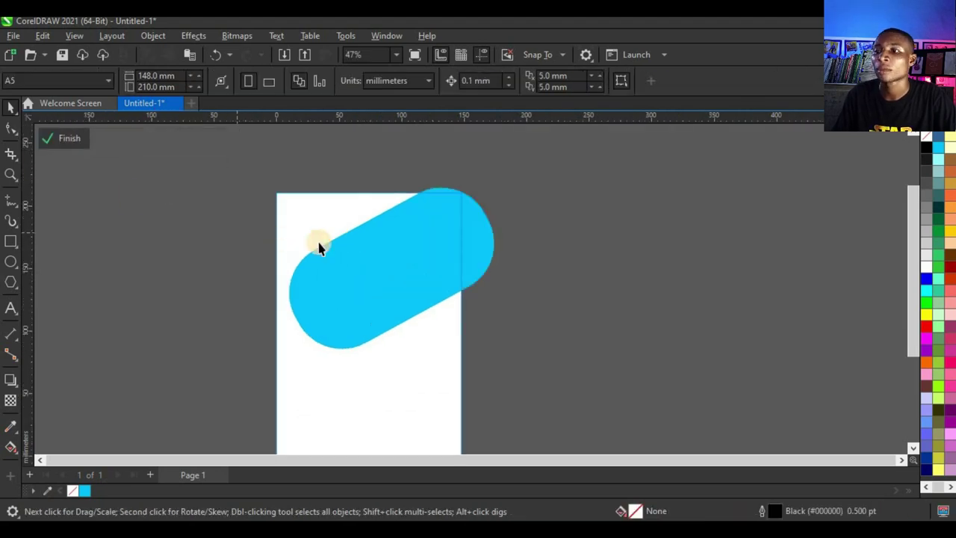
pyautogui.scroll(-2, 365, 266)
pyautogui.scroll(4, 369, 261)
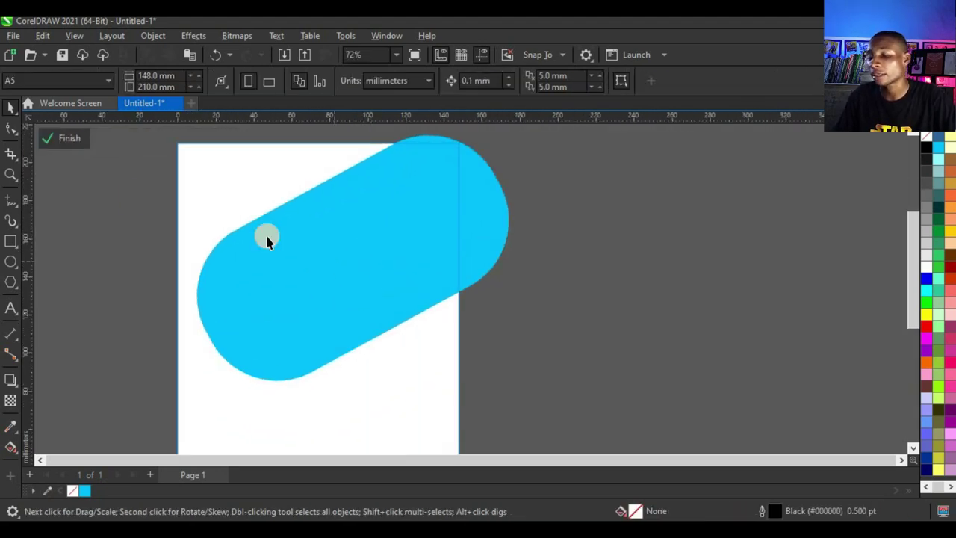
# - Apply a linear fountain fill to the rounded shape, running diagonally from light blue above its upper-left edge to dark blue beyond its lower-right edge
pyautogui.click(308, 253)
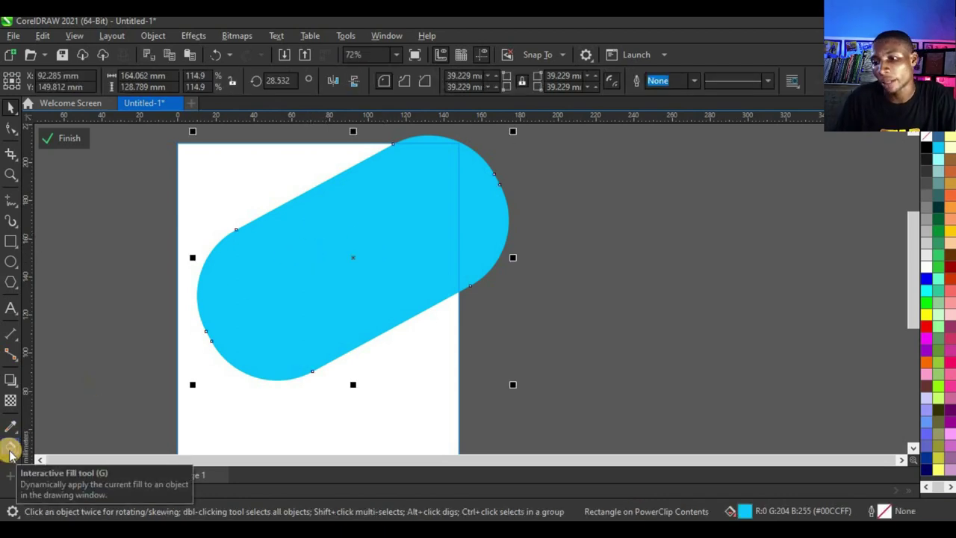
pyautogui.click(10, 448)
pyautogui.moveTo(299, 225); pyautogui.dragTo(398, 360)
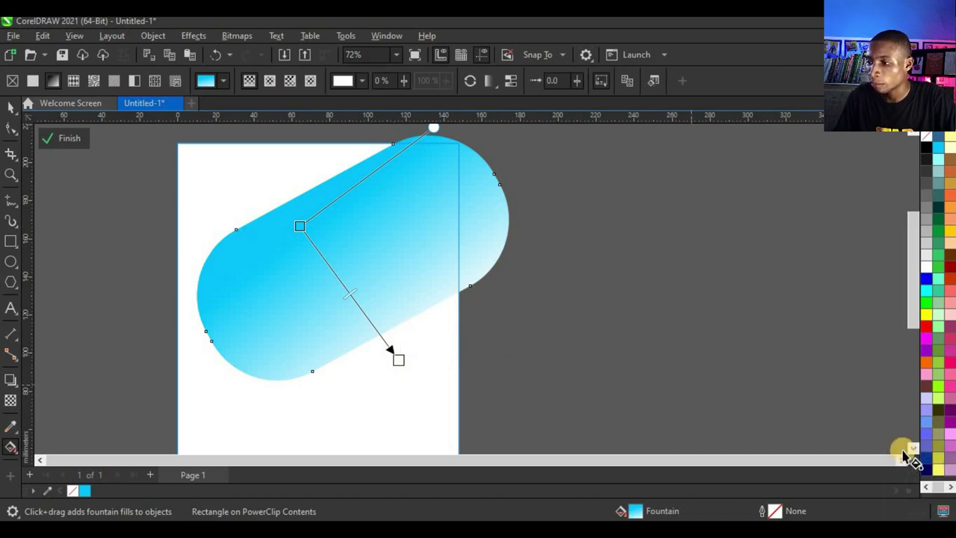
pyautogui.click(926, 457)
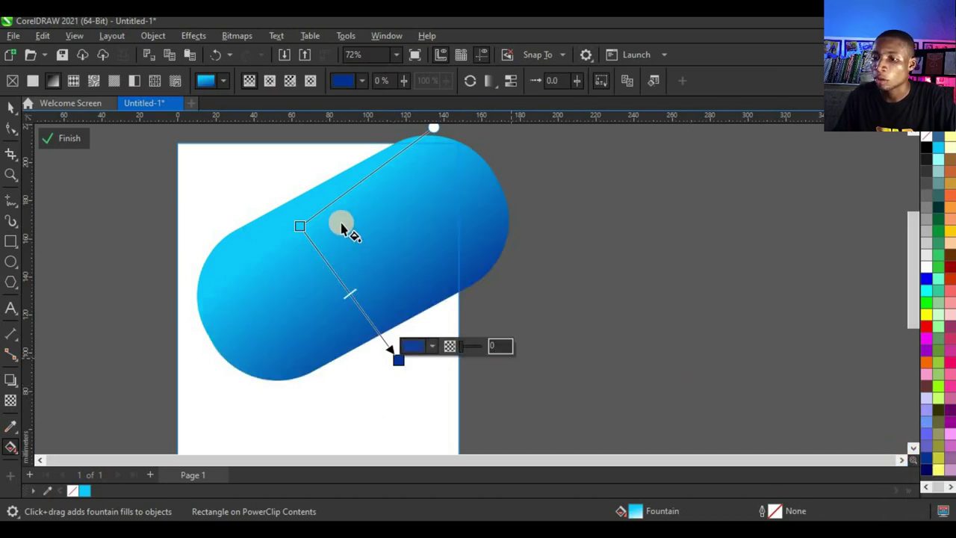
pyautogui.moveTo(299, 224); pyautogui.dragTo(296, 186)
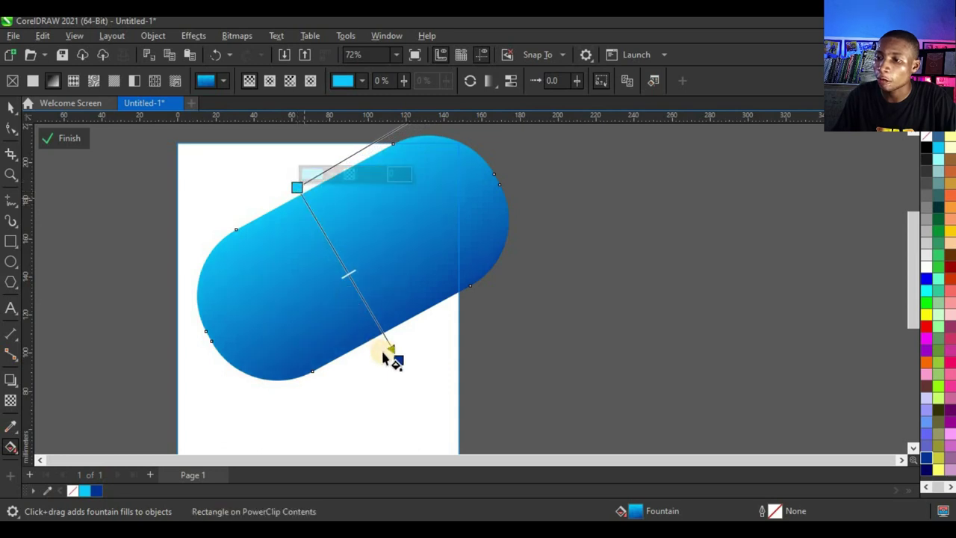
pyautogui.moveTo(402, 359); pyautogui.dragTo(419, 370)
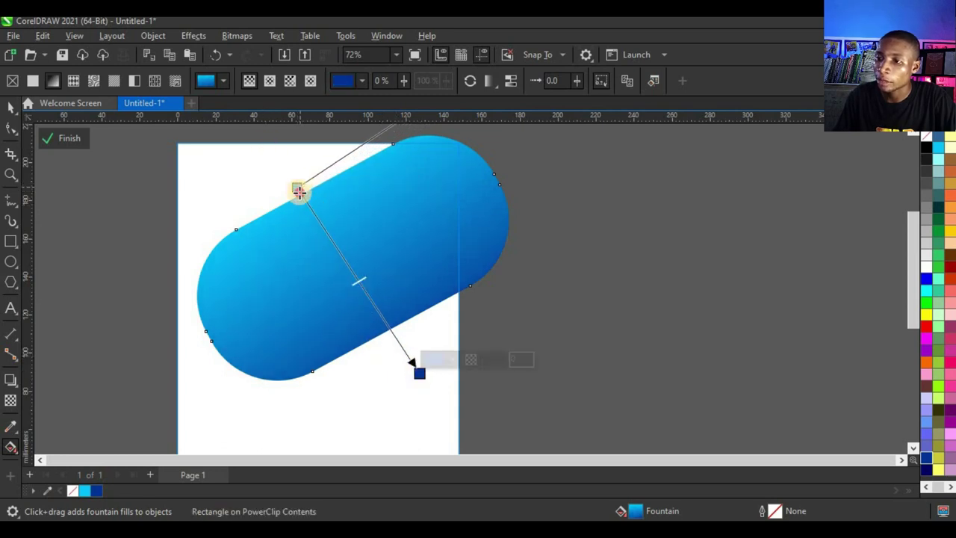
pyautogui.click(298, 192)
# - Make a smaller, concentric copy of the gradient shape, about 149 × 117 mm overall, and fill it with white
pyautogui.click(11, 109)
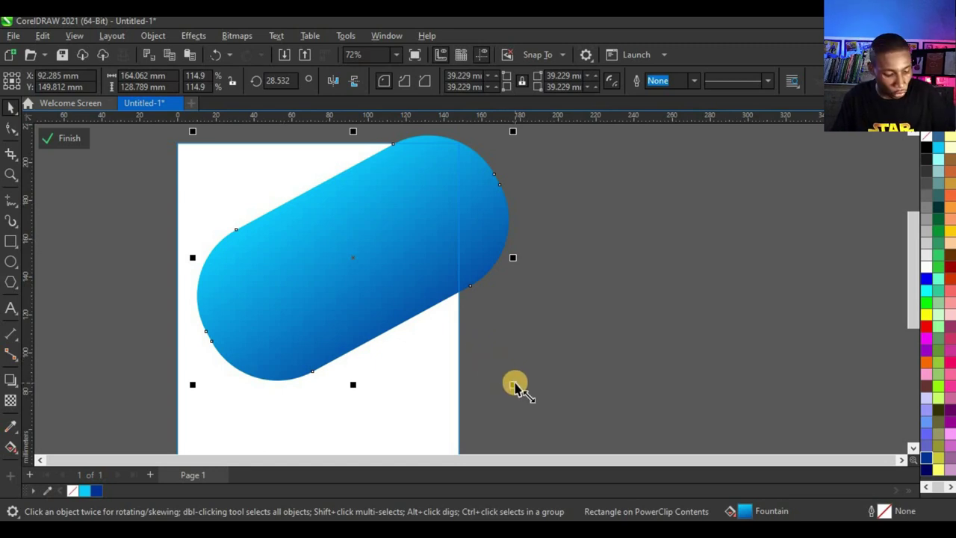
pyautogui.moveTo(513, 385)
pyautogui.mouseDown()
pyautogui.moveTo(452, 388)
pyautogui.moveTo(512, 430)
pyautogui.moveTo(495, 431)
pyautogui.moveTo(546, 448)
pyautogui.moveTo(492, 429)
pyautogui.moveTo(503, 431)
pyautogui.moveTo(498, 397)
pyautogui.mouseUp()
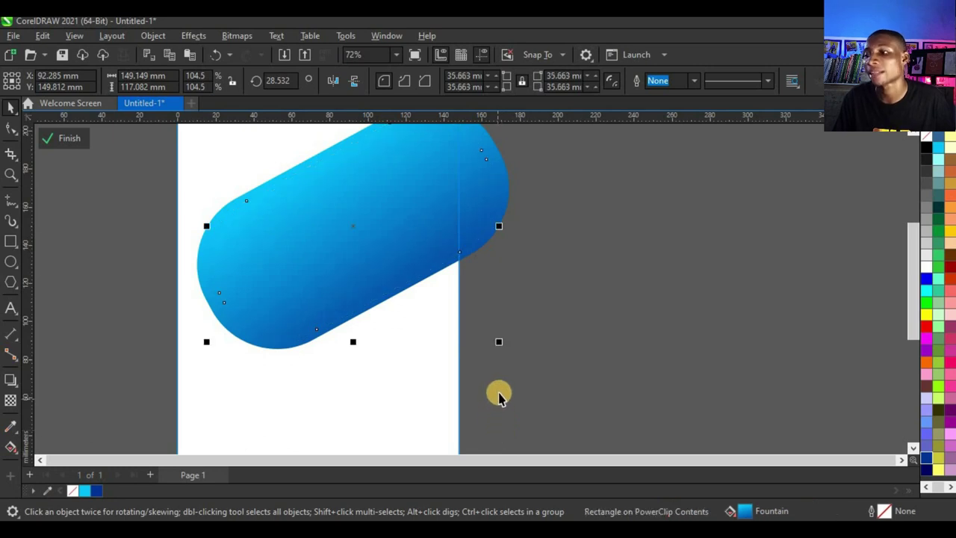
pyautogui.moveTo(354, 244); pyautogui.dragTo(594, 278)
pyautogui.hotkey('ctrl', 'z')
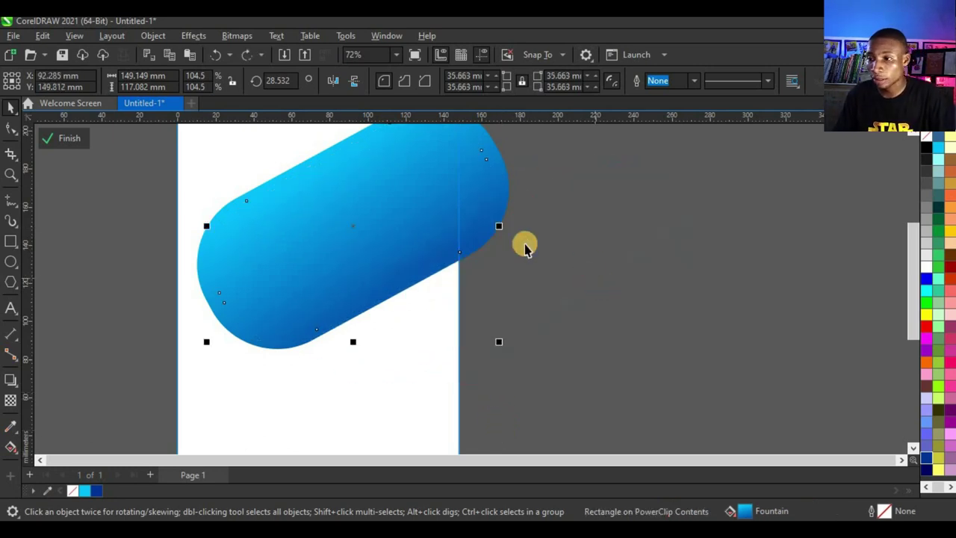
pyautogui.scroll(3, 403, 236)
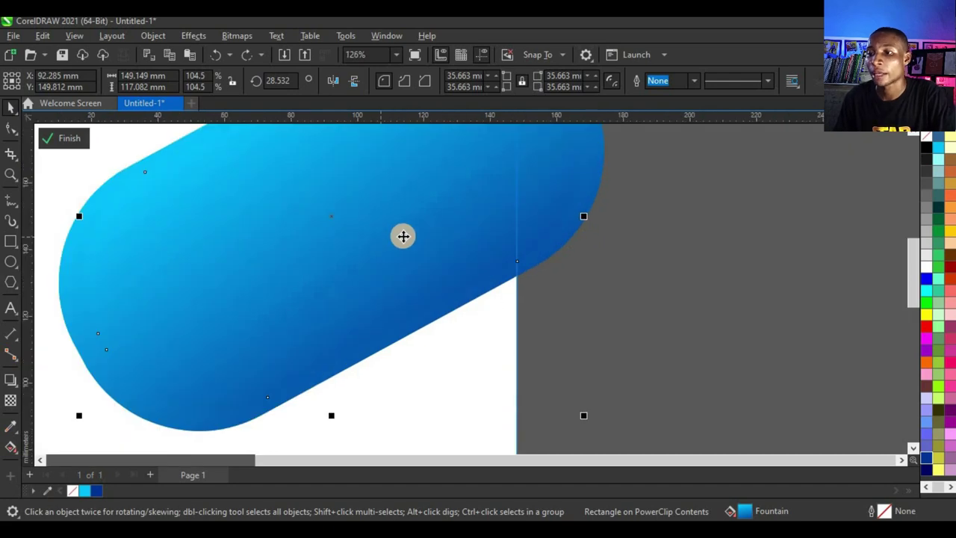
pyautogui.click(924, 273)
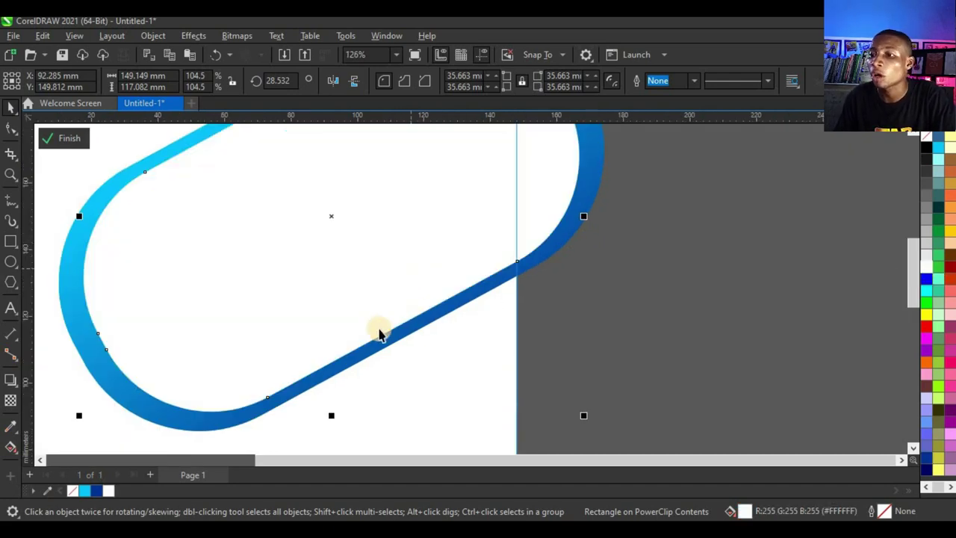
# - Move the white inner shape about 3 mm left and 2 mm down so the blue rim is thickest at the upper right
pyautogui.scroll(-1, 296, 307)
pyautogui.scroll(1, 304, 314)
pyautogui.scroll(-3, 298, 331)
pyautogui.scroll(4, 277, 374)
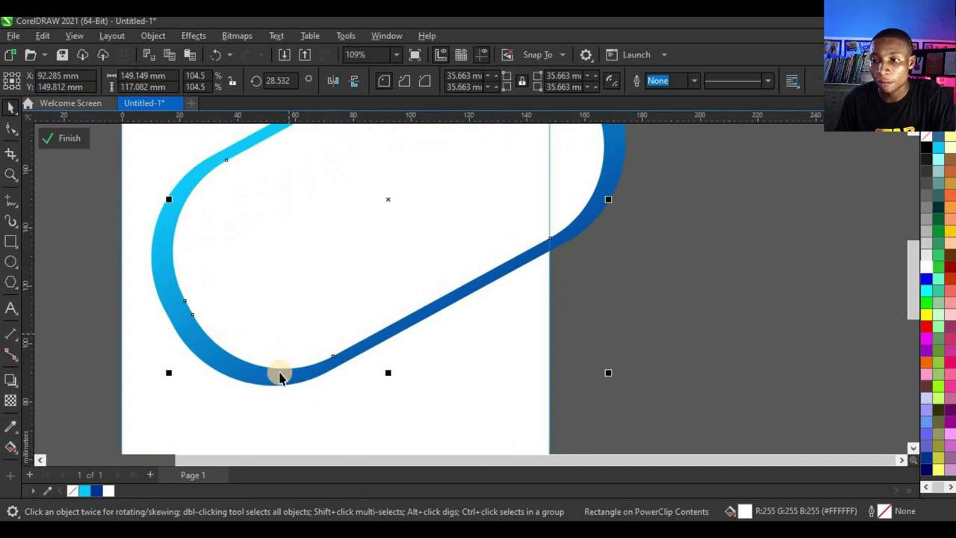
pyautogui.moveTo(282, 345)
pyautogui.mouseDown()
pyautogui.moveTo(279, 353)
pyautogui.moveTo(282, 345)
pyautogui.mouseUp()
pyautogui.scroll(-4, 299, 350)
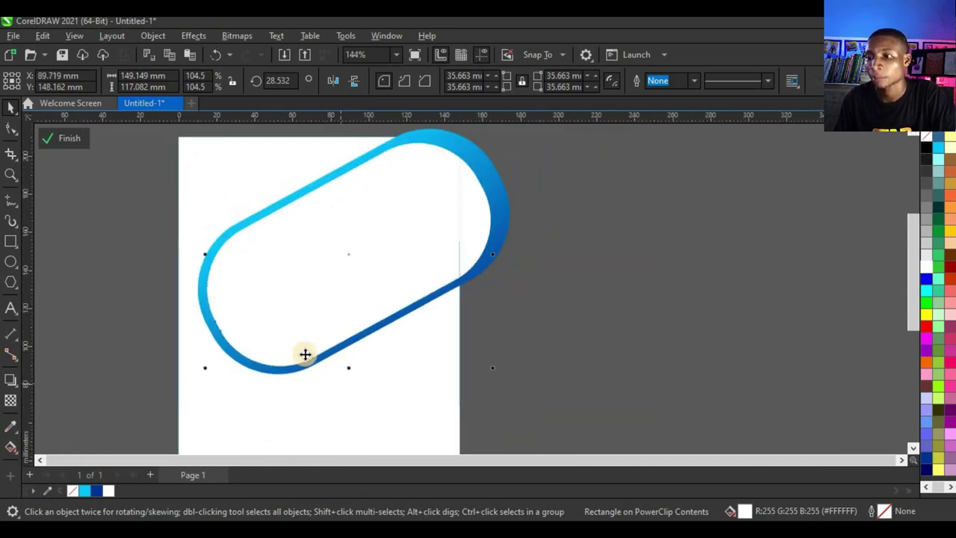
pyautogui.click(183, 315)
pyautogui.scroll(2, 386, 267)
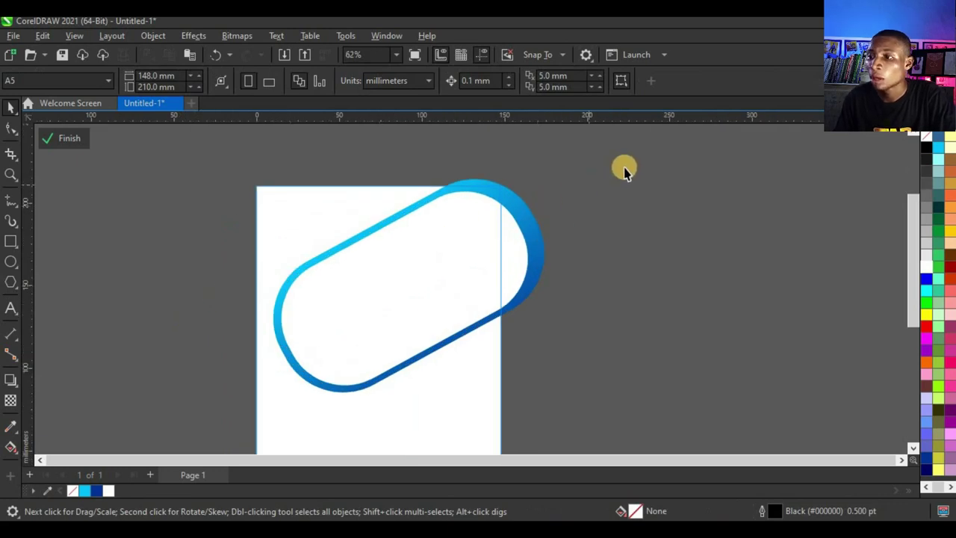
# - Duplicate the white shape with its blue rim up and to the left, overlapping the original pair
pyautogui.moveTo(732, 159); pyautogui.dragTo(154, 418)
pyautogui.moveTo(301, 307); pyautogui.dragTo(293, 262)
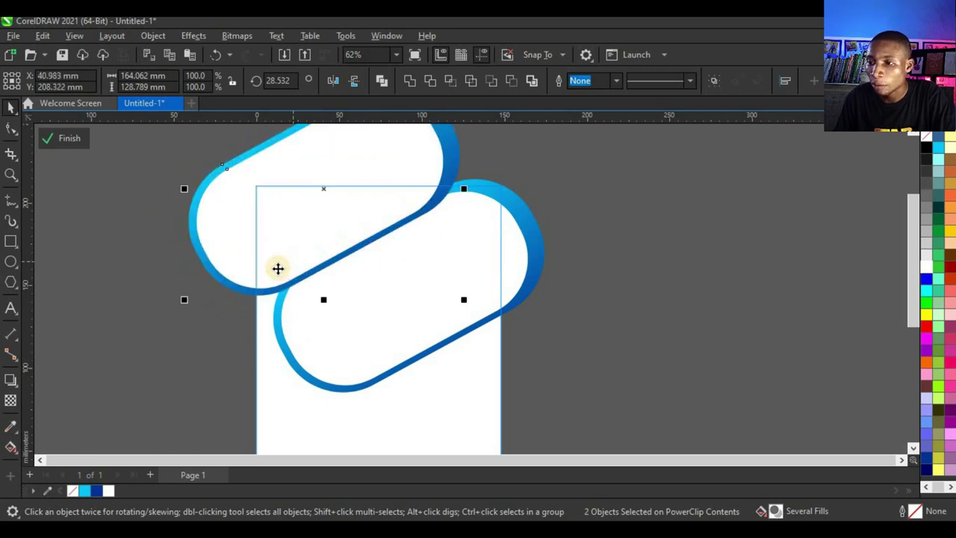
pyautogui.scroll(-3, 265, 334)
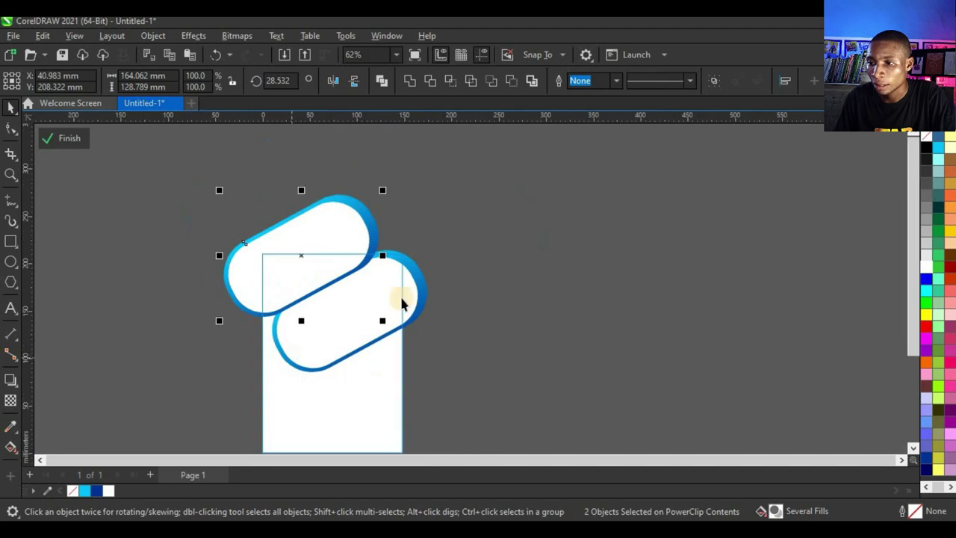
# - Rotate both rimmed shapes together slightly further counterclockwise, to about 31.8 degrees, and deselect them
pyautogui.moveTo(605, 183); pyautogui.dragTo(121, 427)
pyautogui.click(371, 318)
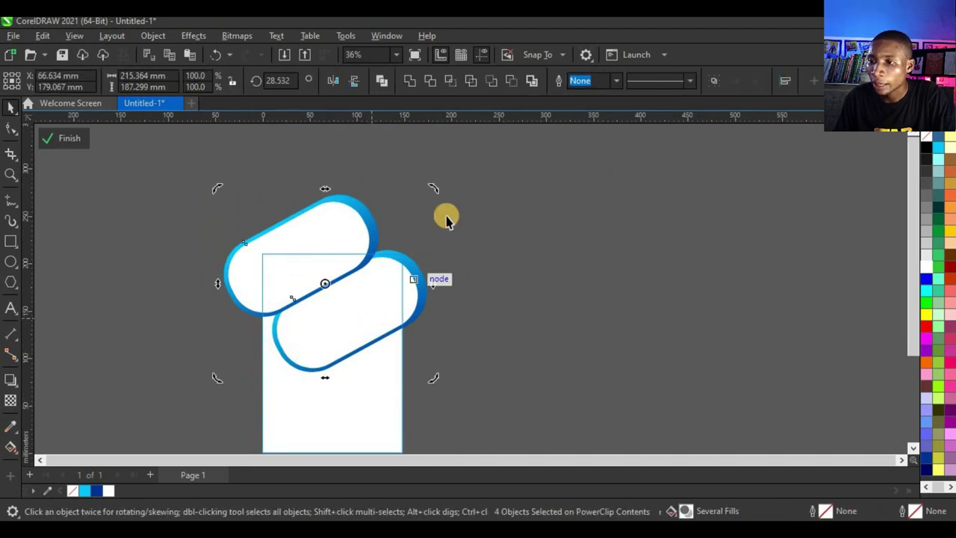
pyautogui.moveTo(432, 191); pyautogui.dragTo(446, 165)
pyautogui.scroll(1, 419, 316)
pyautogui.click(419, 265)
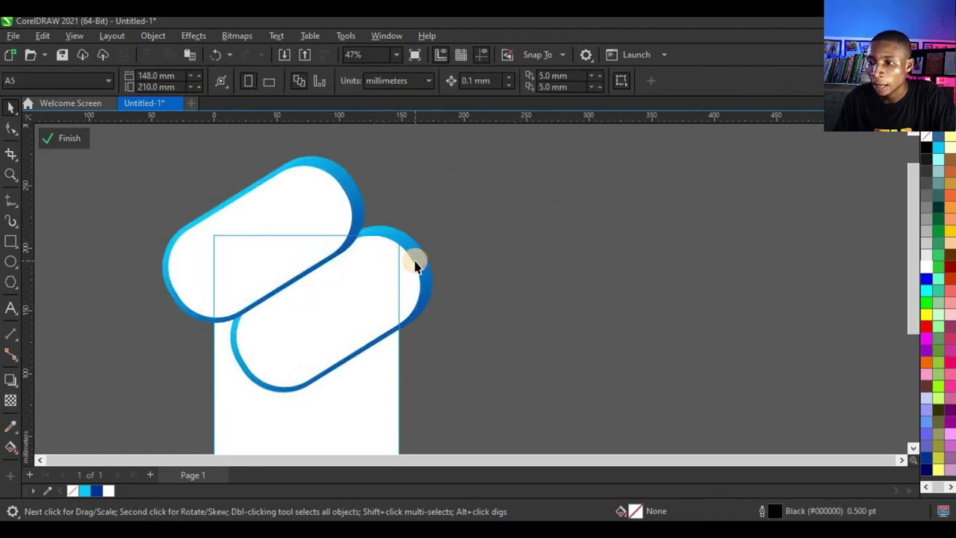
# - Enlarge the upper-left rimmed pair to about 190 × 157 mm and shift it slightly down over the page corner
pyautogui.scroll(-1, 416, 265)
pyautogui.scroll(1, 191, 186)
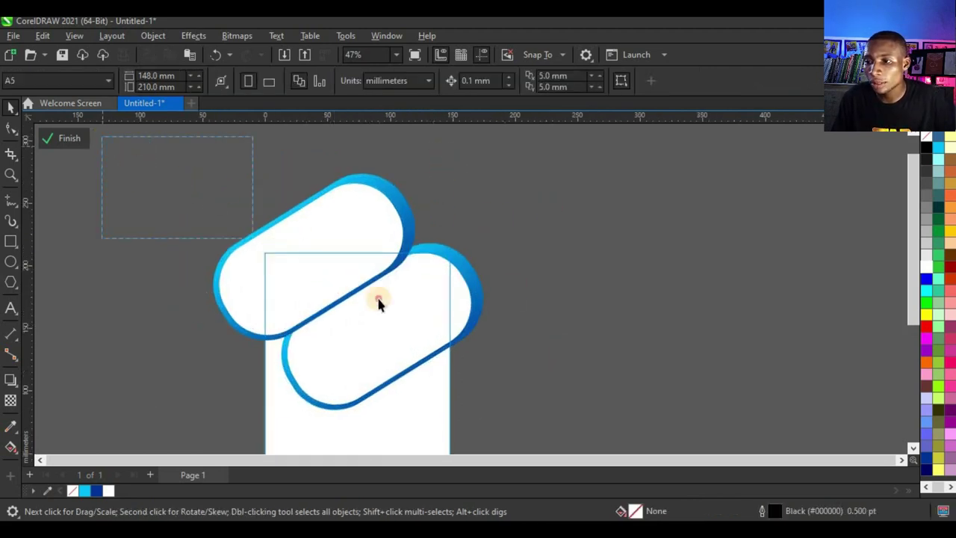
pyautogui.moveTo(379, 302); pyautogui.dragTo(448, 346)
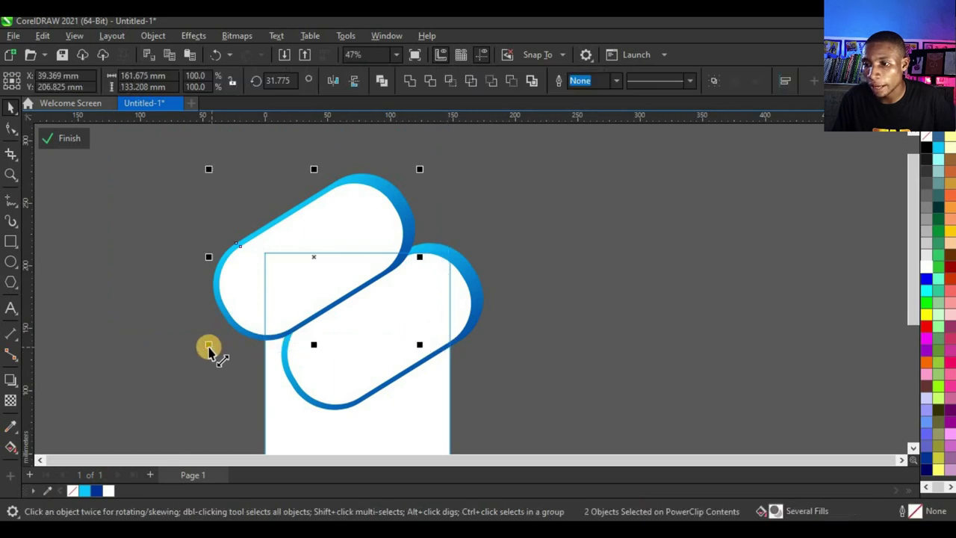
pyautogui.moveTo(208, 346); pyautogui.dragTo(172, 373)
pyautogui.moveTo(290, 326); pyautogui.dragTo(291, 339)
pyautogui.scroll(2, 286, 336)
pyautogui.scroll(-3, 455, 335)
pyautogui.scroll(1, 340, 336)
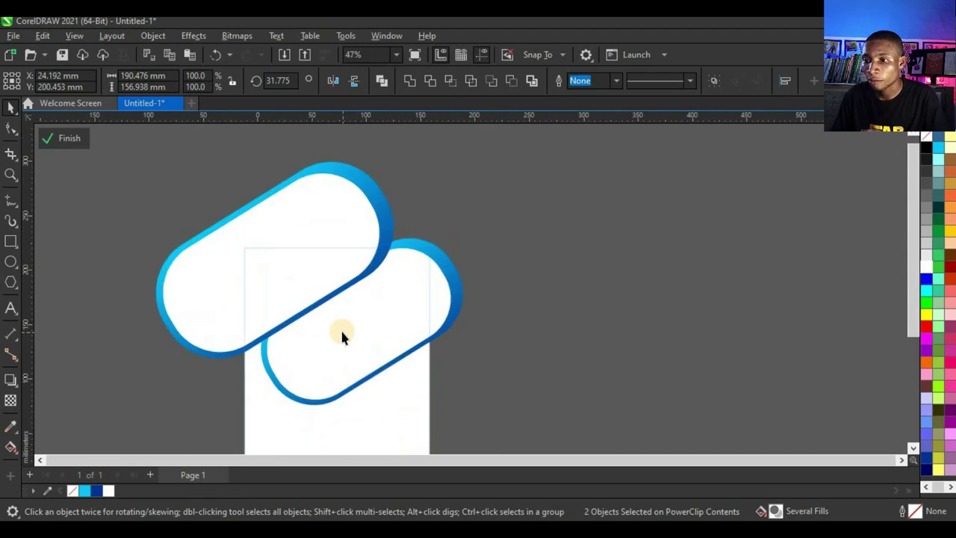
pyautogui.scroll(1, 339, 332)
pyautogui.scroll(-2, 377, 274)
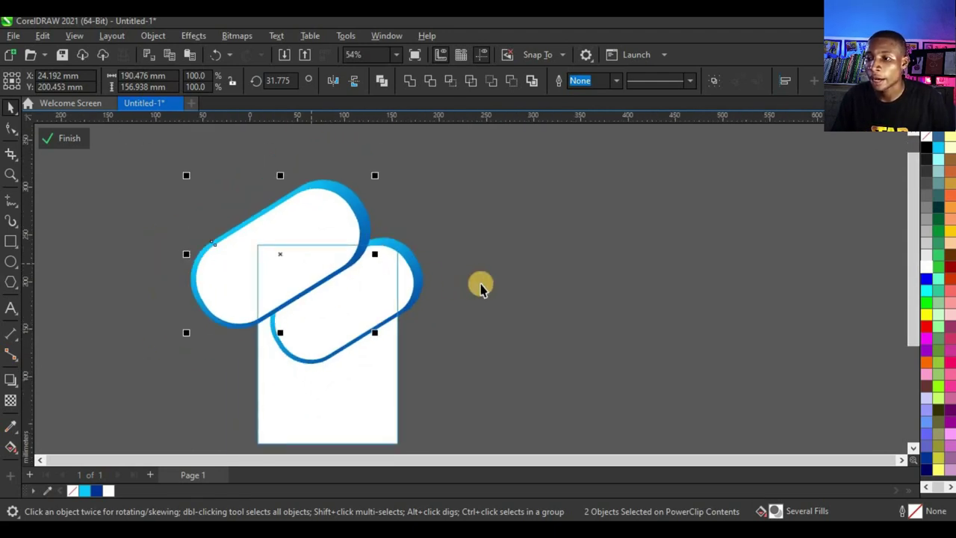
# - Finish editing the PowerClip contents and examine the clipped shapes on the page
pyautogui.click(71, 146)
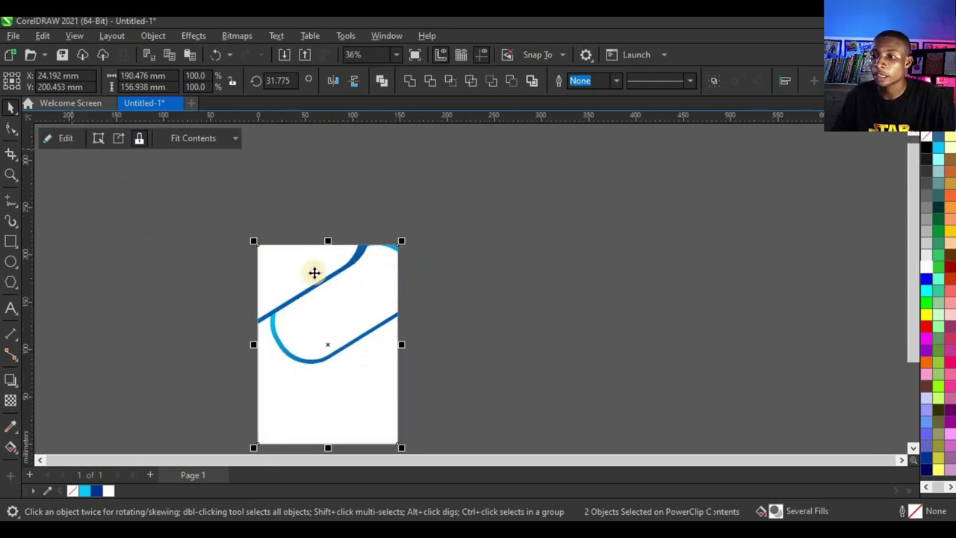
pyautogui.scroll(-1, 319, 307)
pyautogui.scroll(1, 319, 303)
pyautogui.scroll(1, 330, 307)
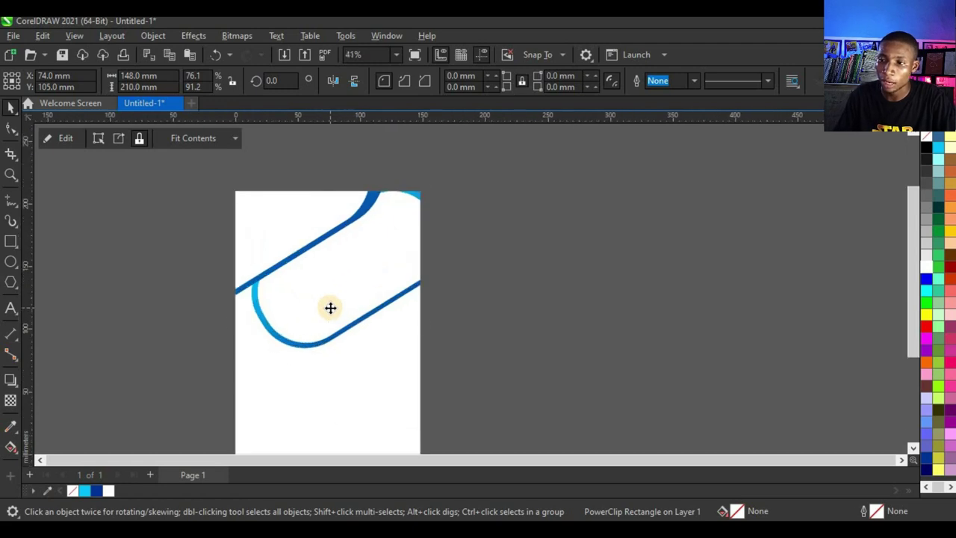
# - Reopen the PowerClip contents and place a copy of the lower pair's gradient shape down and to the right, across the page's right edge
pyautogui.click(63, 142)
pyautogui.scroll(3, 452, 316)
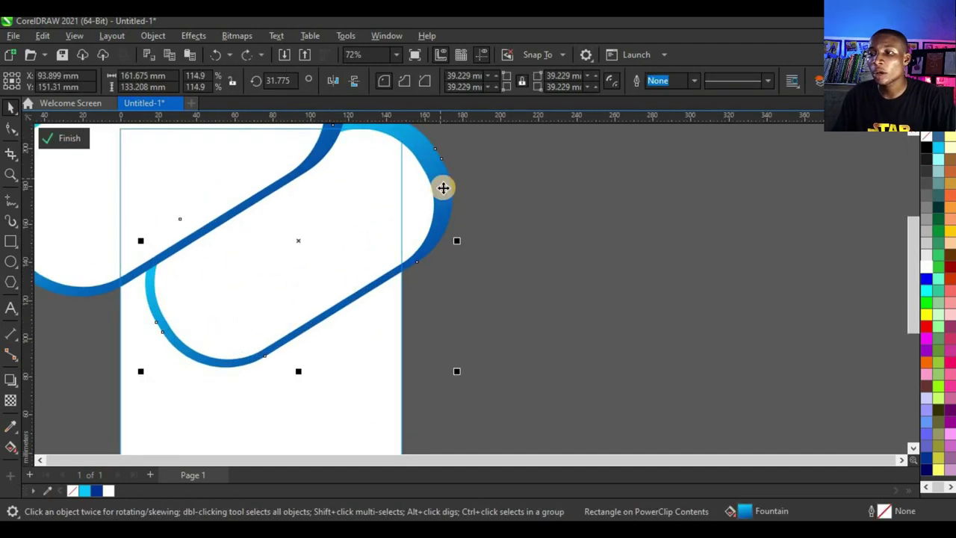
pyautogui.moveTo(444, 190); pyautogui.dragTo(580, 264)
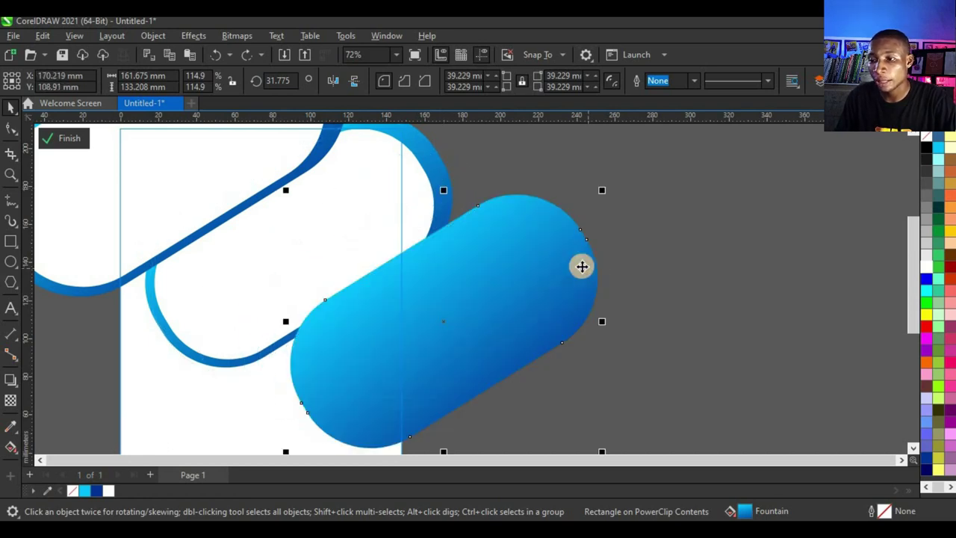
# - Apply a uniform transparency of 50 to the copied gradient shape across the page's right edge
pyautogui.click(11, 401)
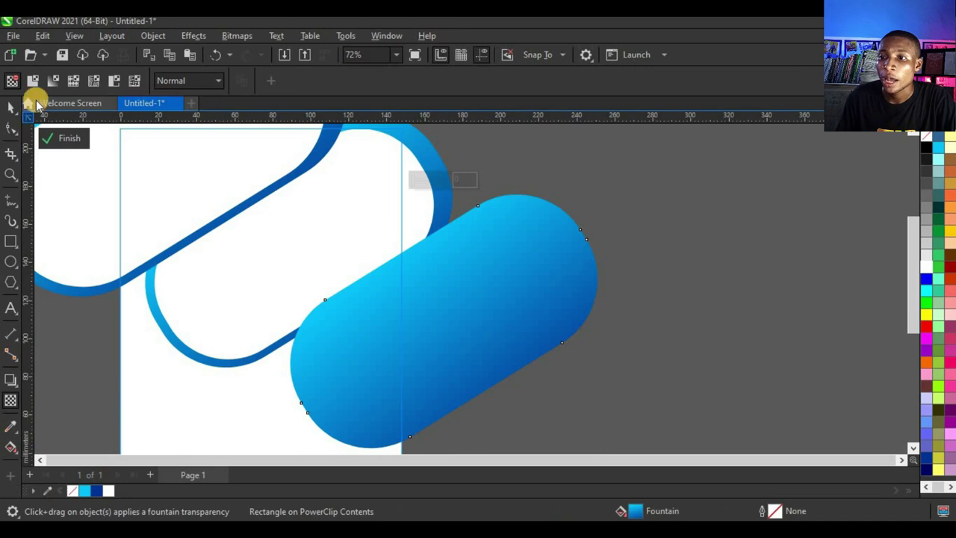
pyautogui.click(34, 84)
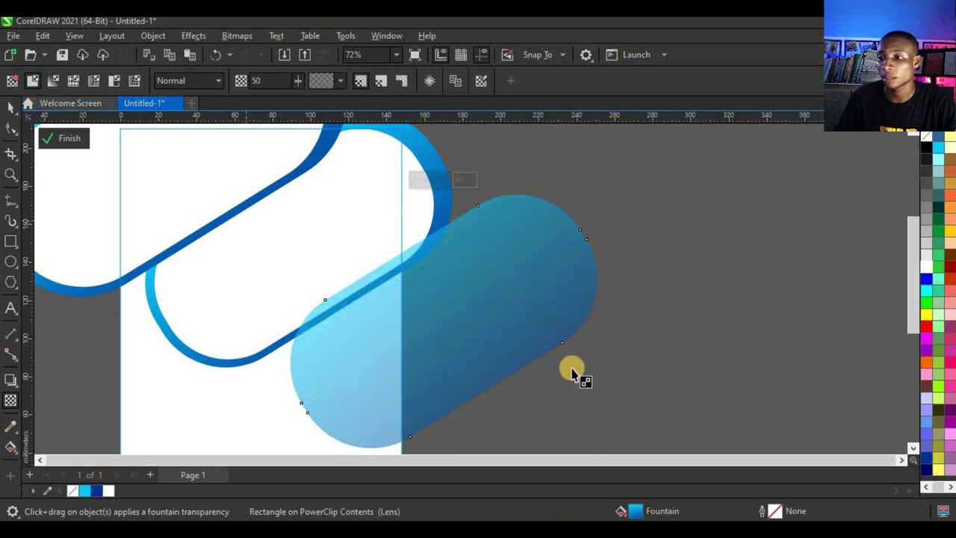
pyautogui.scroll(1, 495, 277)
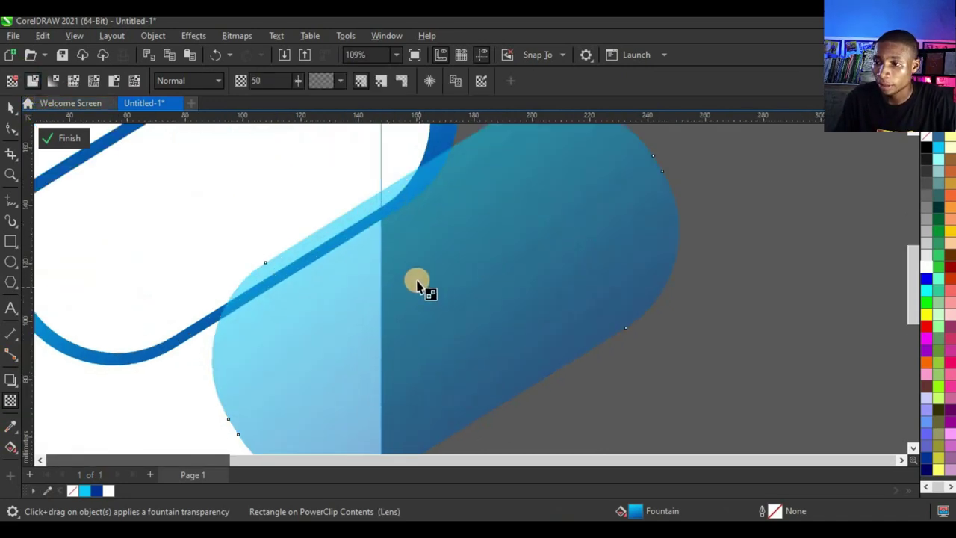
pyautogui.scroll(-2, 380, 290)
# - Move the transparent shape up and to the right over the lower rimmed pair, building three overlapping, offset copies of it
pyautogui.click(11, 108)
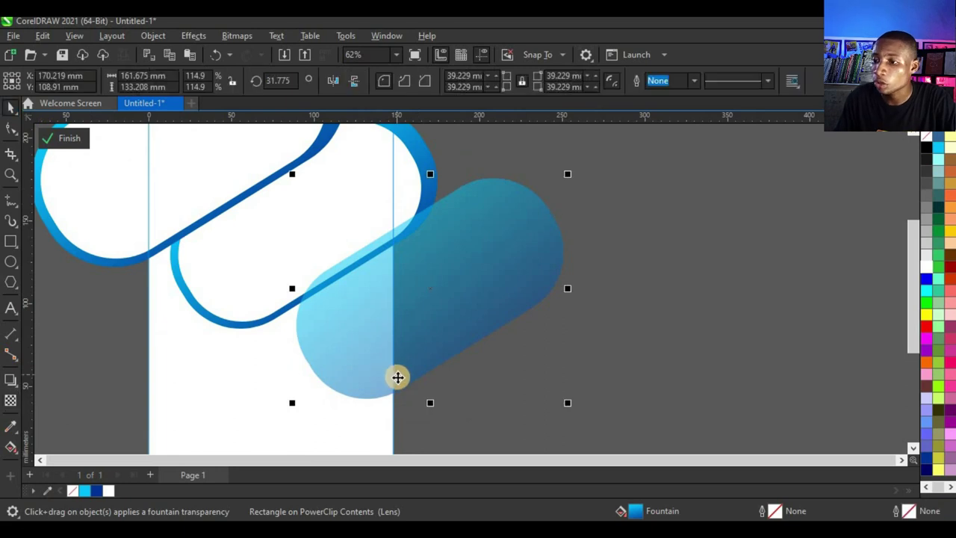
pyautogui.moveTo(396, 378); pyautogui.dragTo(446, 272)
pyautogui.scroll(2, 360, 292)
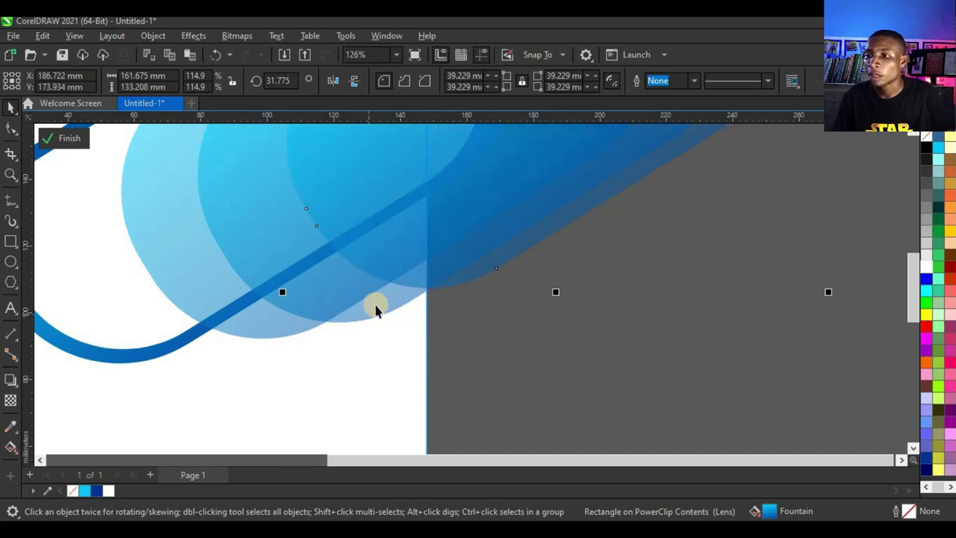
# - Group the three transparent shapes and scale the group down to about 179 × 126 mm
pyautogui.keyDown('shift'); pyautogui.click(260, 240); pyautogui.keyUp('shift')
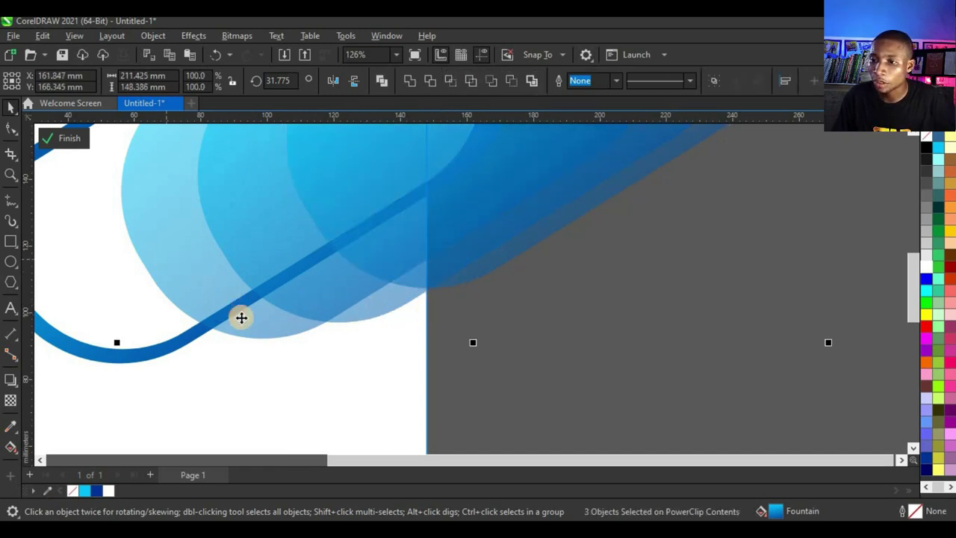
pyautogui.scroll(-5, 331, 291)
pyautogui.hotkey('ctrl', 'g')
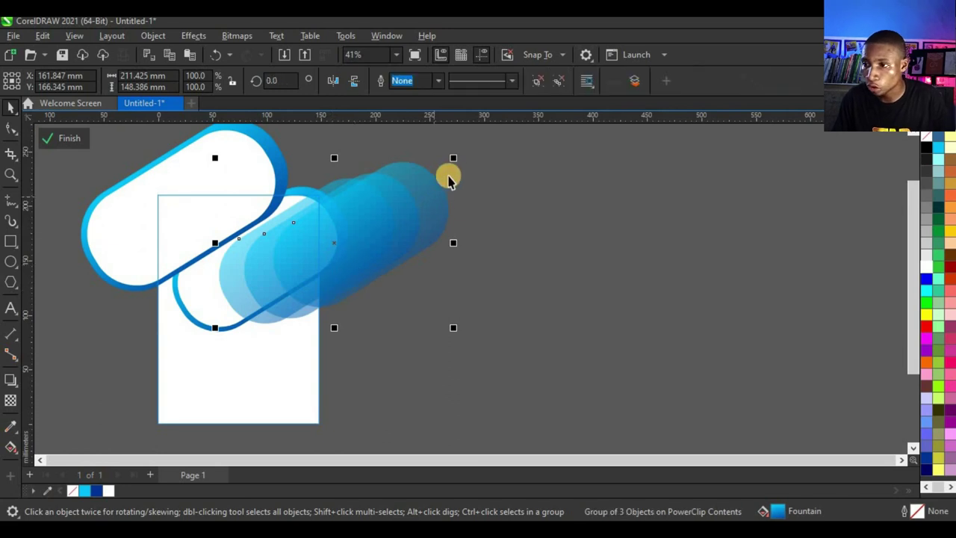
pyautogui.moveTo(456, 161); pyautogui.dragTo(416, 182)
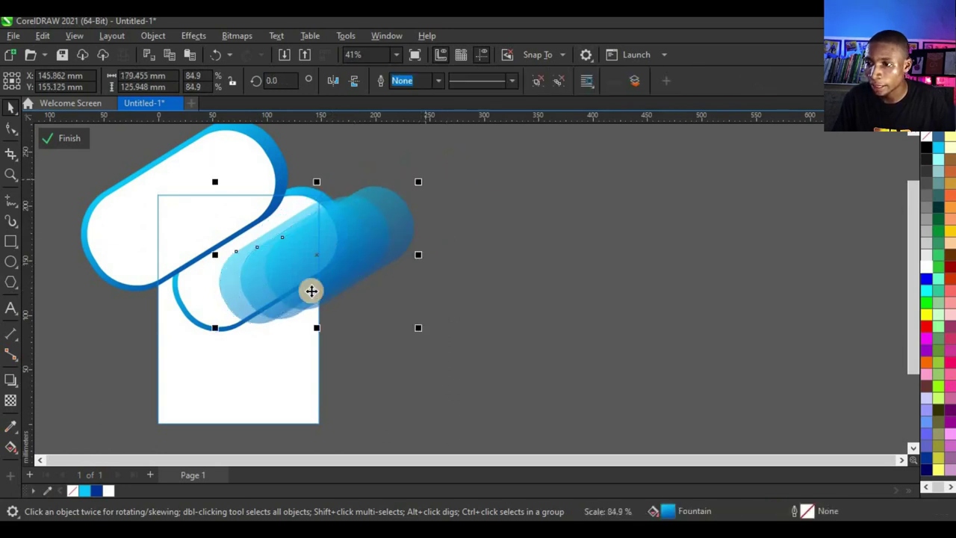
# - Place the transparent group behind the lower rimmed pair, shifted slightly up and left so its edges fan out below the rim, and deselect it
pyautogui.scroll(1, 311, 290)
pyautogui.scroll(2, 311, 290)
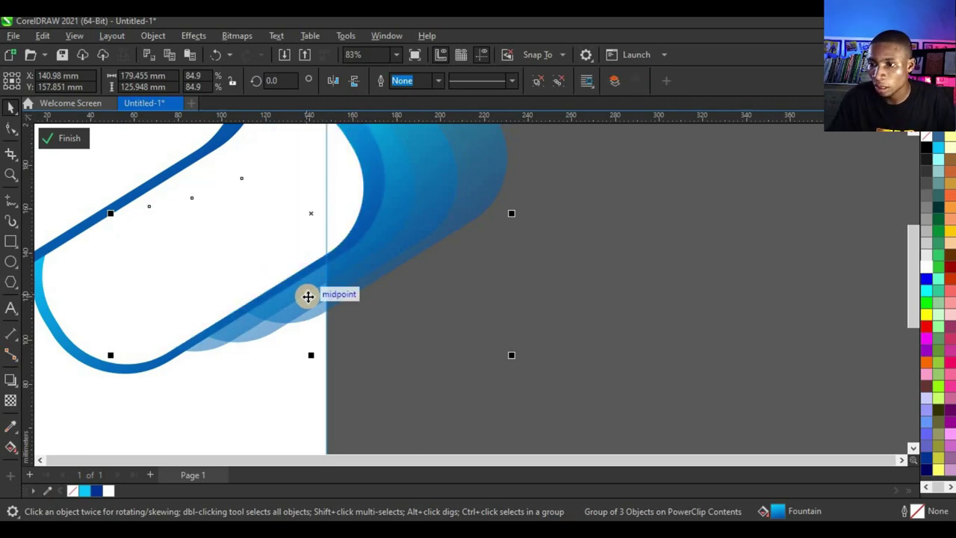
pyautogui.scroll(-3, 281, 333)
pyautogui.scroll(3, 332, 326)
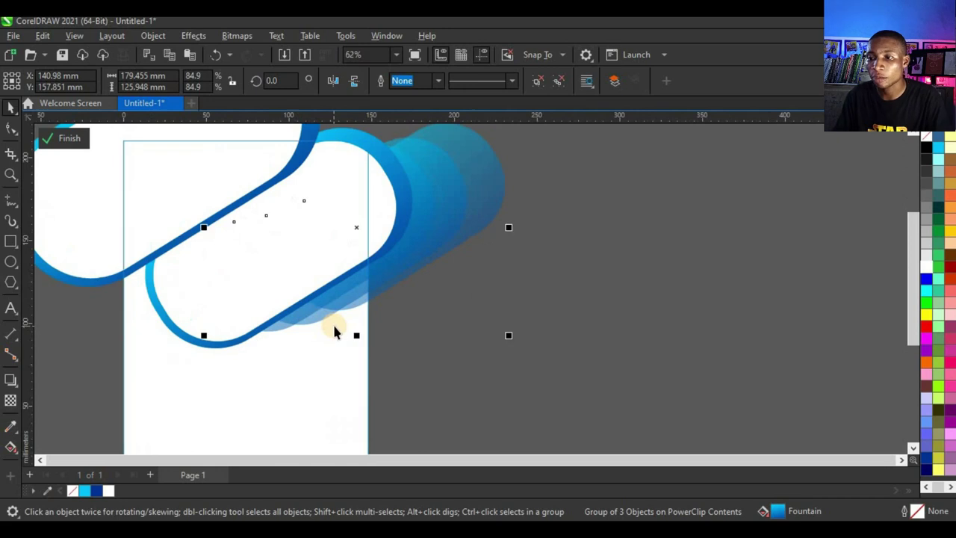
pyautogui.scroll(-2, 338, 330)
pyautogui.click(512, 309)
pyautogui.scroll(1, 335, 321)
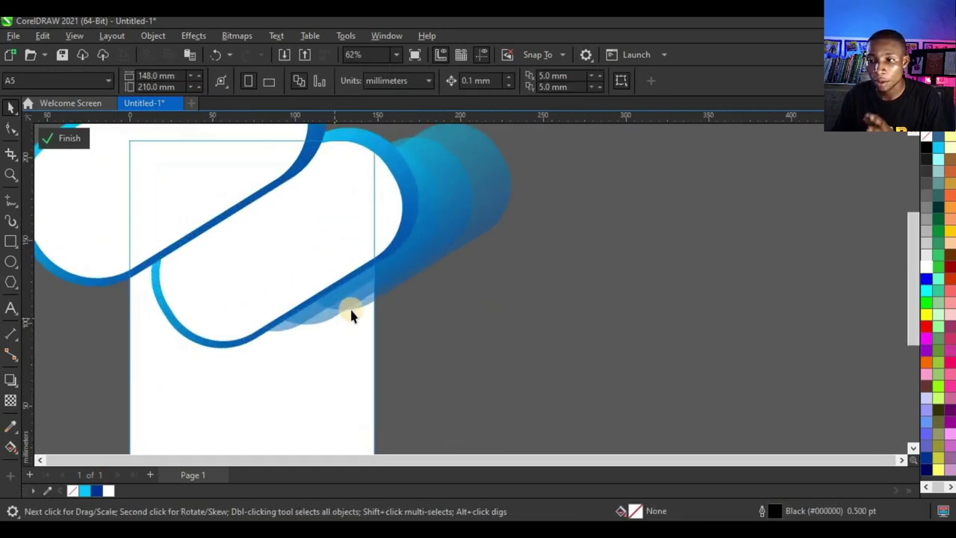
# - Finish editing the PowerClip contents and check the layered transparent shapes at the page's right edge
pyautogui.scroll(-1, 350, 309)
pyautogui.click(63, 141)
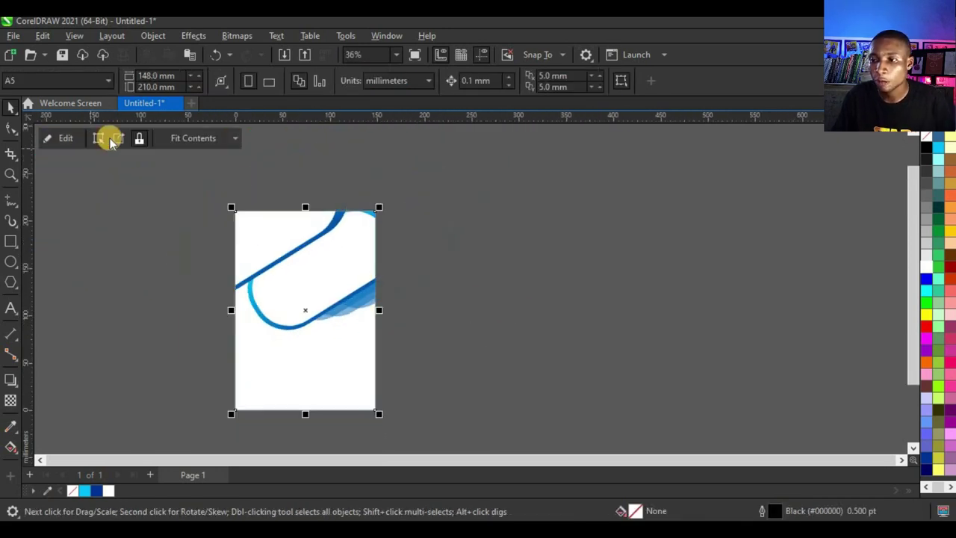
pyautogui.click(331, 303)
pyautogui.scroll(2, 330, 302)
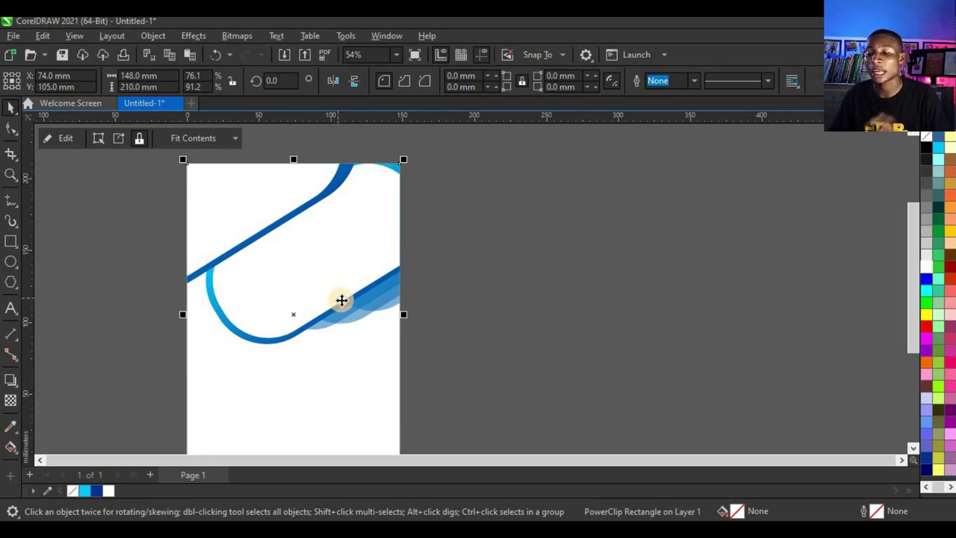
# - Draw a circle about 85 mm in diameter on the empty area just right of the page
pyautogui.click(12, 263)
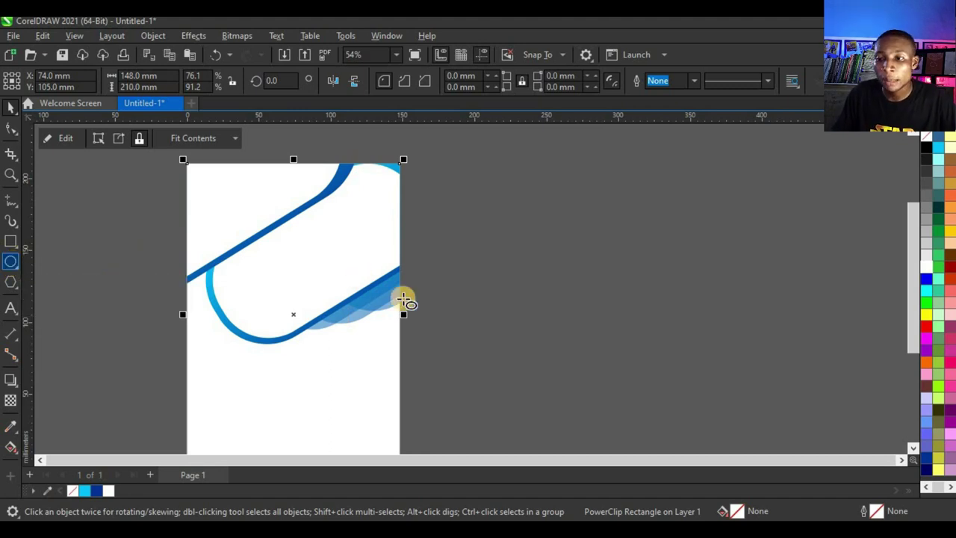
pyautogui.scroll(1, 315, 302)
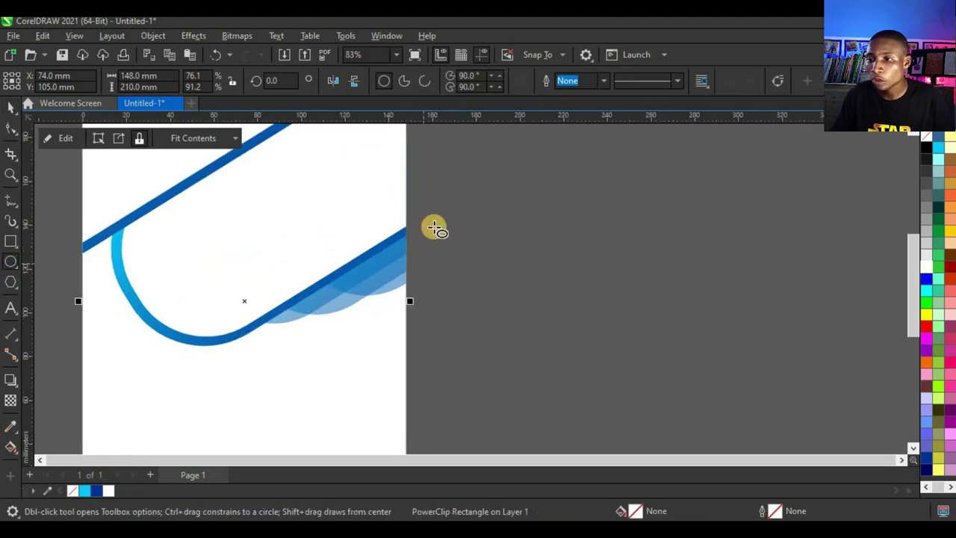
pyautogui.moveTo(422, 203); pyautogui.dragTo(608, 389)
pyautogui.click(12, 107)
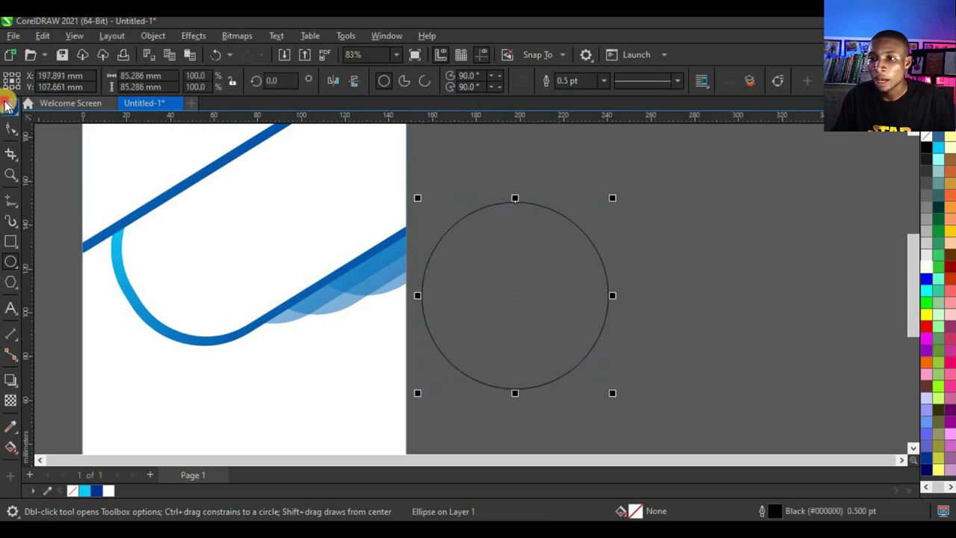
# - Fill the circle with Sky Blue and remove its outline
pyautogui.click(84, 494)
pyautogui.rightClick(77, 494)
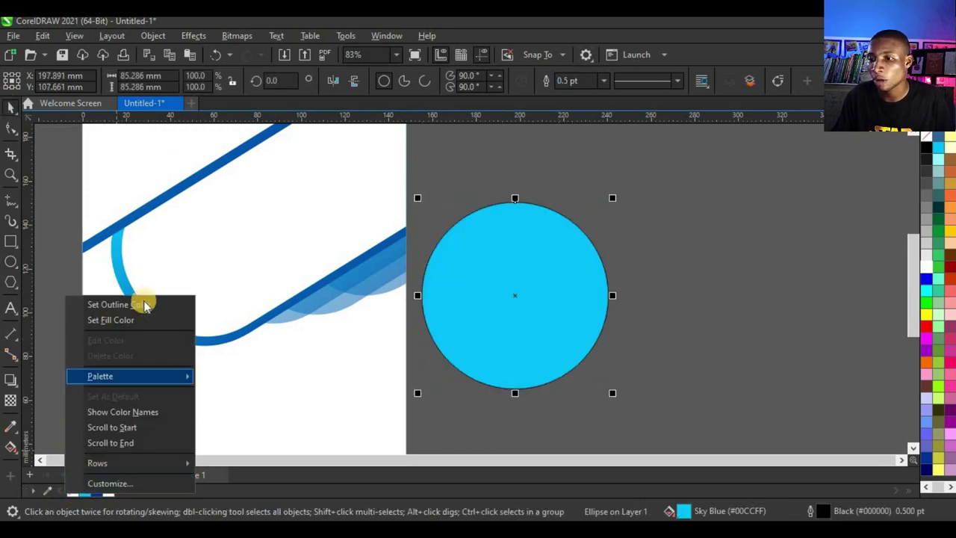
pyautogui.click(116, 304)
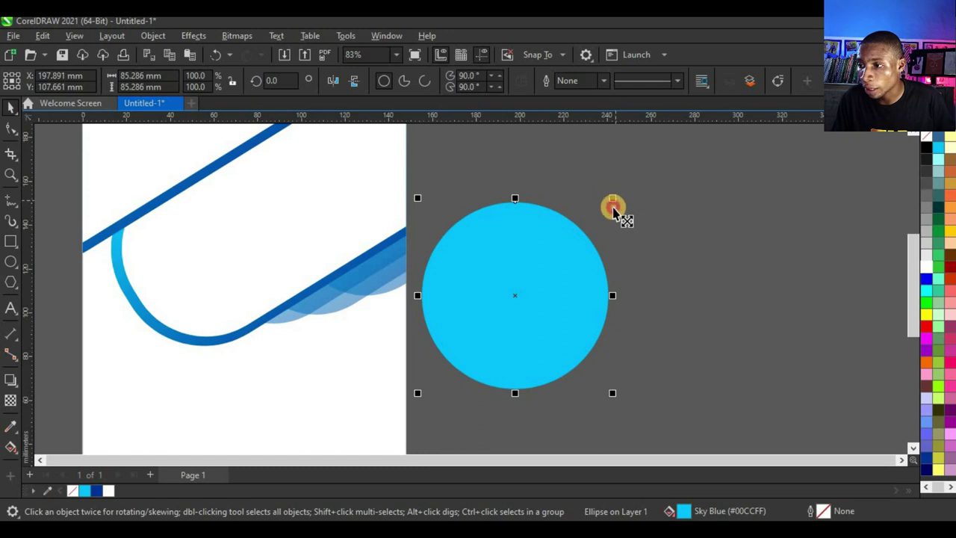
# - Create a concentric copy of the circle about 69 mm in diameter, fill it white, and deselect it
pyautogui.moveTo(613, 208); pyautogui.dragTo(610, 220)
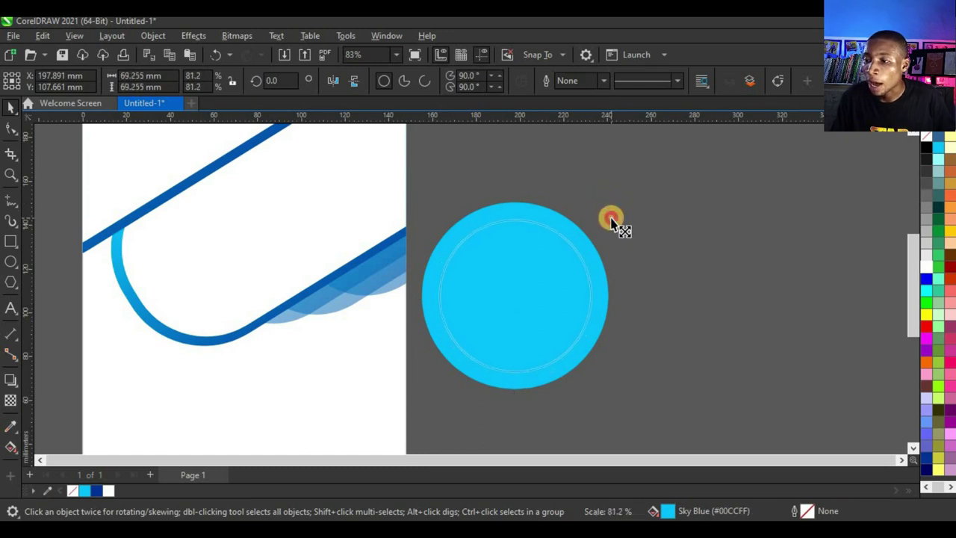
pyautogui.moveTo(610, 221); pyautogui.dragTo(610, 221)
pyautogui.rightClick(610, 221)
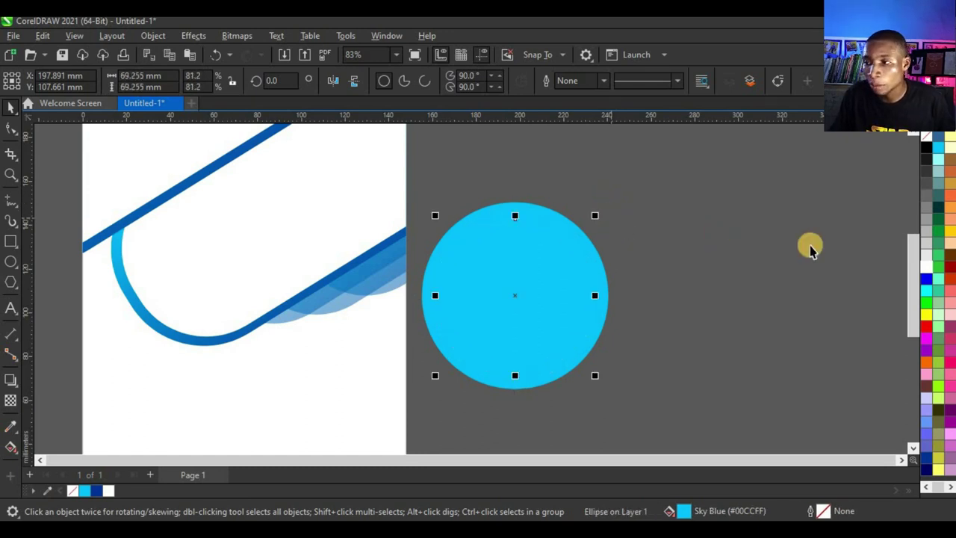
pyautogui.click(925, 266)
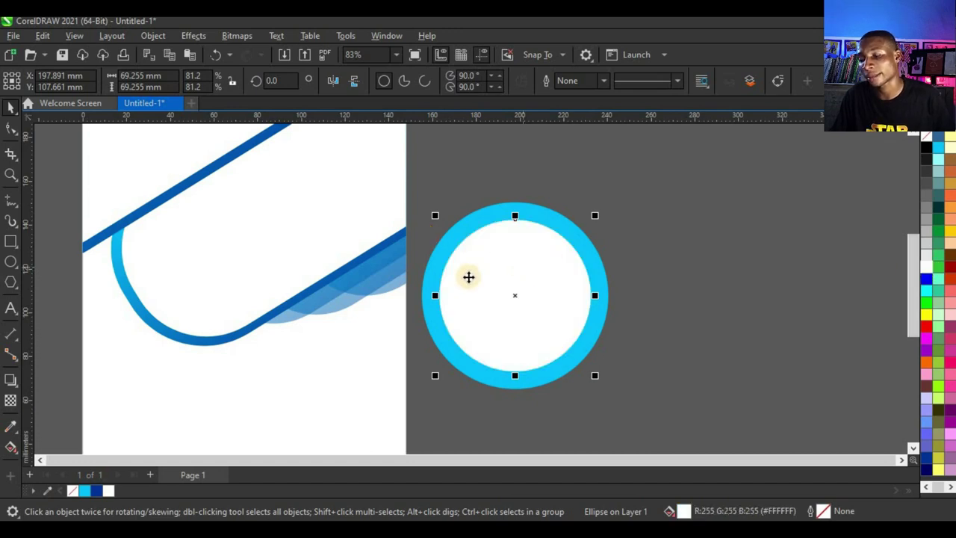
pyautogui.scroll(-3, 467, 275)
pyautogui.click(610, 279)
pyautogui.scroll(4, 497, 280)
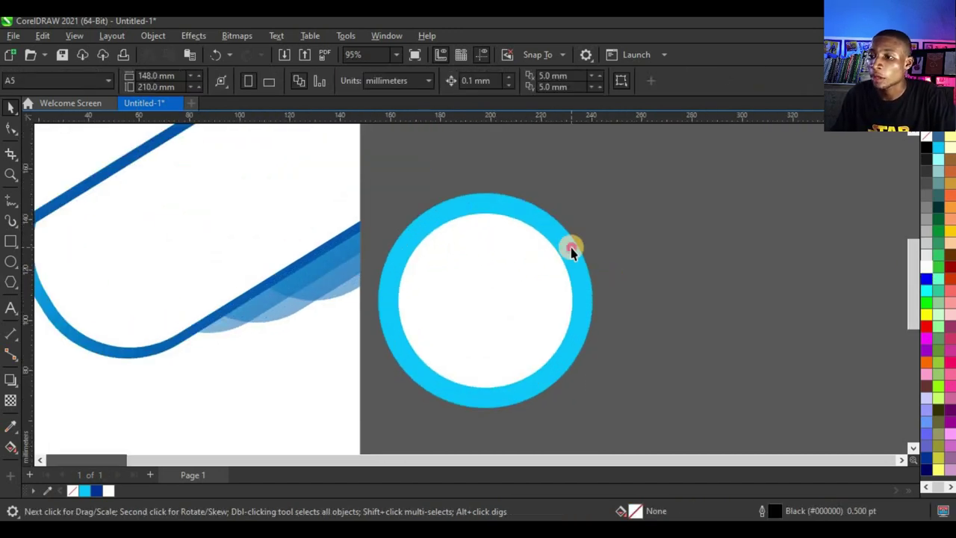
# - Give the outer circle a diagonal linear fountain fill from sky blue near its top to dark blue at its lower left
pyautogui.click(571, 250)
pyautogui.click(12, 447)
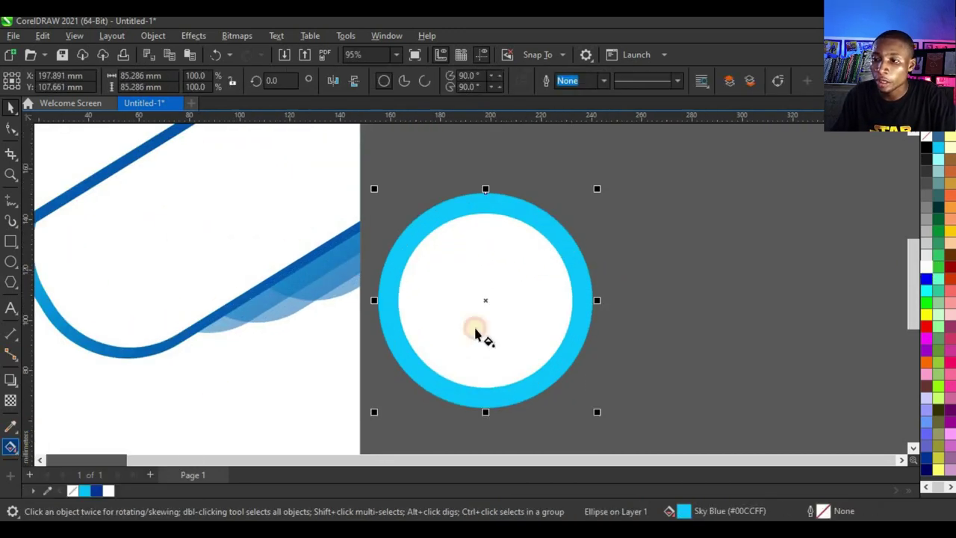
pyautogui.moveTo(509, 244); pyautogui.dragTo(422, 420)
pyautogui.click(97, 491)
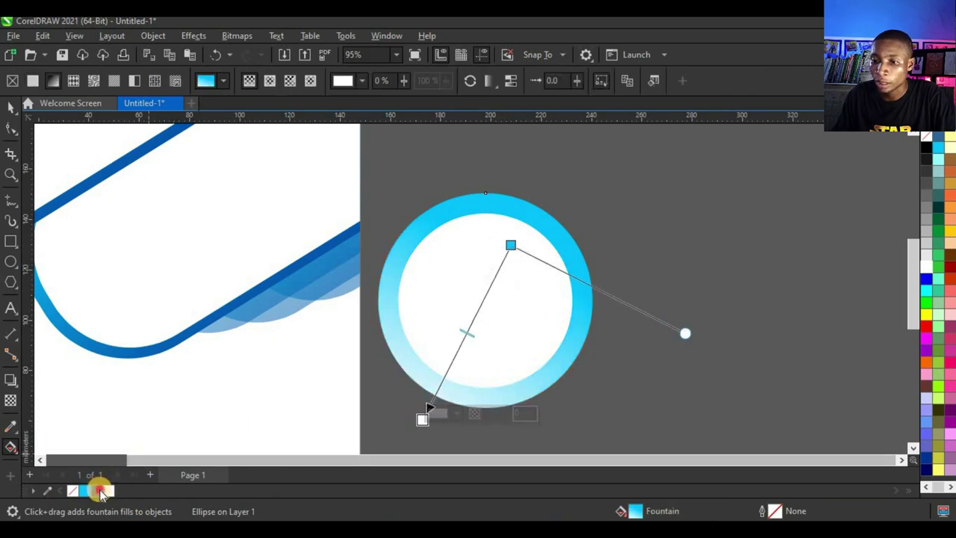
pyautogui.click(508, 249)
pyautogui.moveTo(508, 248); pyautogui.dragTo(520, 198)
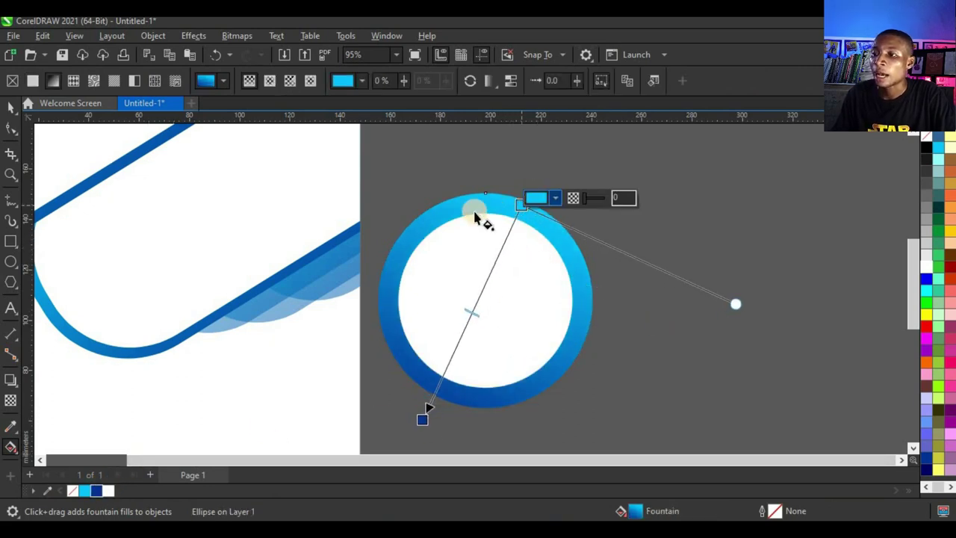
pyautogui.scroll(-2, 482, 217)
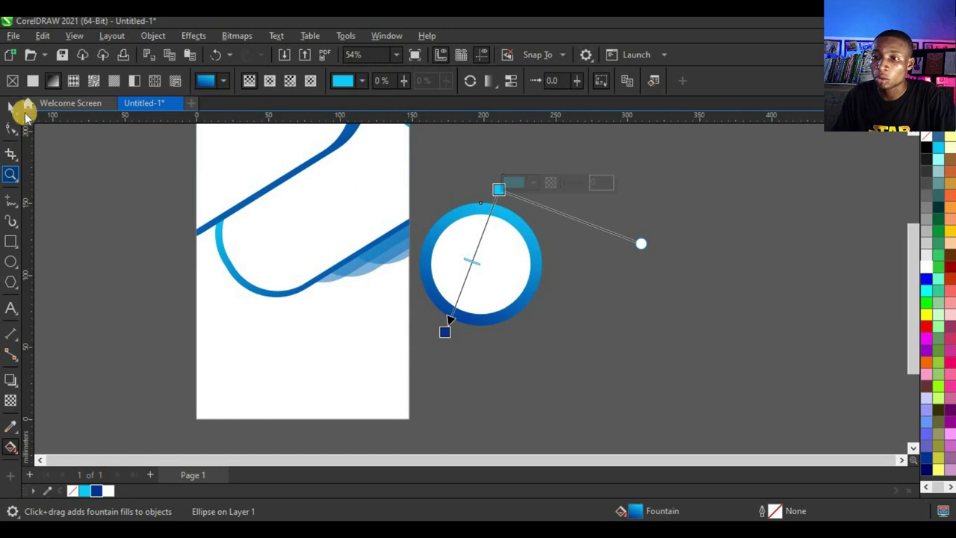
# - Enlarge the inner white circle from its center to about 72.5 mm in diameter to thin the blue ring
pyautogui.click(11, 107)
pyautogui.scroll(2, 557, 236)
pyautogui.click(456, 278)
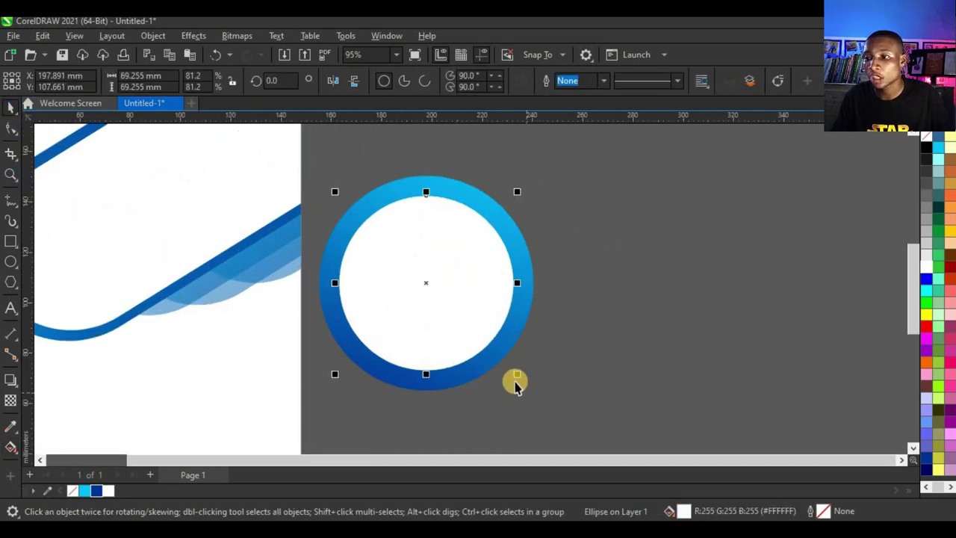
pyautogui.scroll(1, 515, 382)
pyautogui.moveTo(515, 376); pyautogui.dragTo(529, 389)
pyautogui.scroll(-1, 522, 321)
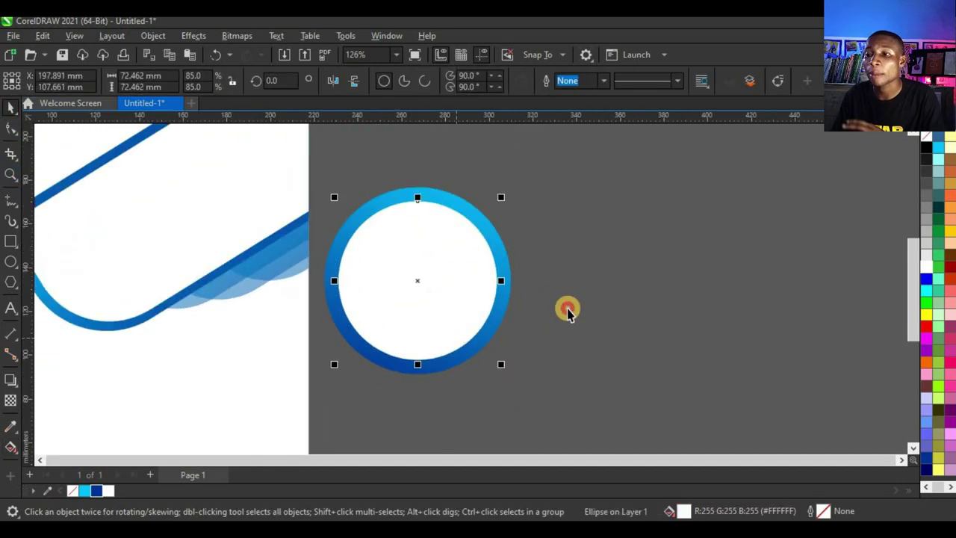
pyautogui.click(568, 312)
# - Scale both circles together to about 61 mm and move them onto the page over the lower rimmed shape's bottom edge
pyautogui.scroll(-2, 539, 252)
pyautogui.moveTo(669, 177); pyautogui.dragTo(374, 384)
pyautogui.moveTo(522, 210); pyautogui.dragTo(471, 291)
pyautogui.moveTo(471, 291); pyautogui.dragTo(338, 303)
pyautogui.scroll(2, 352, 258)
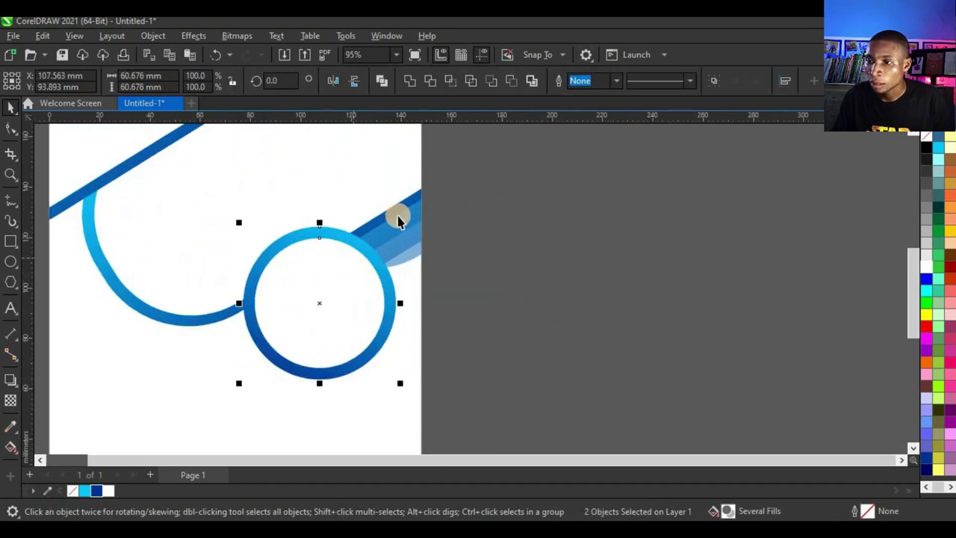
# - Shrink both circles to about 45 mm, nudge them slightly up and right on the lower rim, and deselect them
pyautogui.moveTo(396, 228); pyautogui.dragTo(380, 241)
pyautogui.scroll(2, 331, 302)
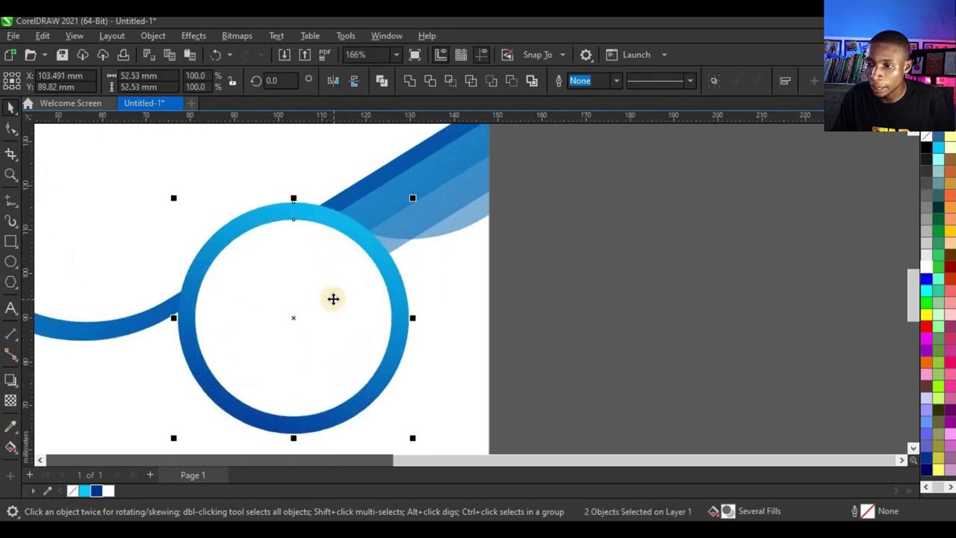
pyautogui.moveTo(405, 197); pyautogui.dragTo(374, 226)
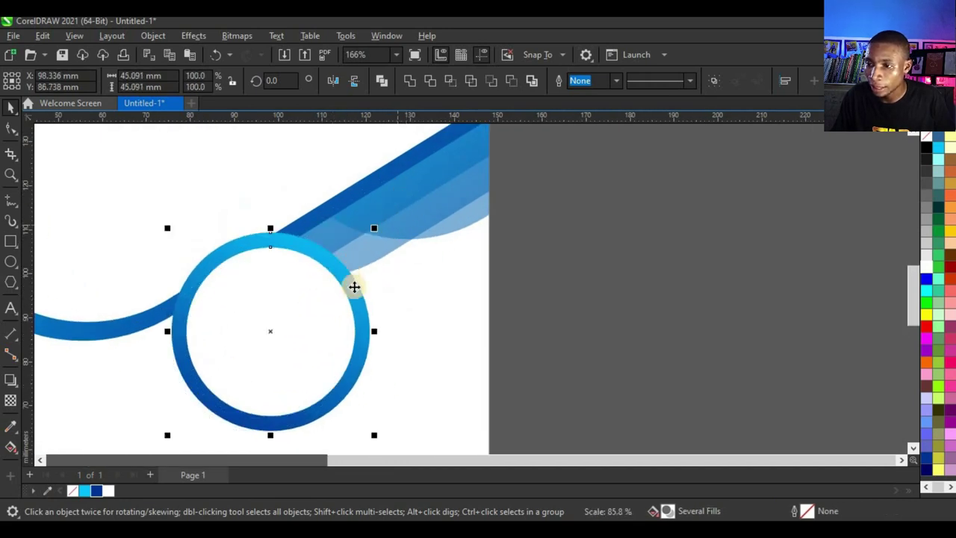
pyautogui.scroll(-5, 363, 301)
pyautogui.scroll(3, 317, 285)
pyautogui.moveTo(317, 285); pyautogui.dragTo(326, 271)
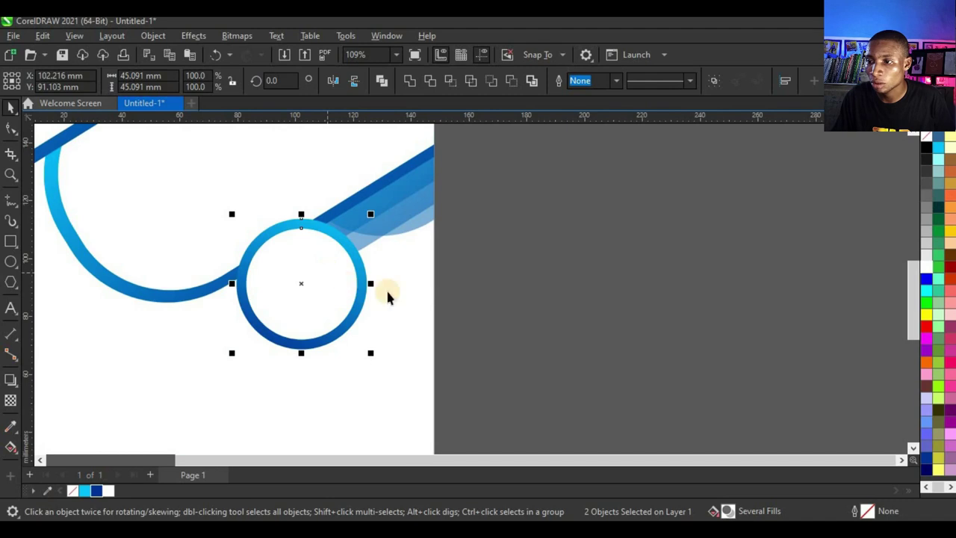
pyautogui.scroll(-3, 391, 294)
pyautogui.press('Escape')
# - Enlarge the inner white circle from its center to about 39.6 mm in diameter and deselect it
pyautogui.scroll(6, 341, 278)
pyautogui.click(352, 306)
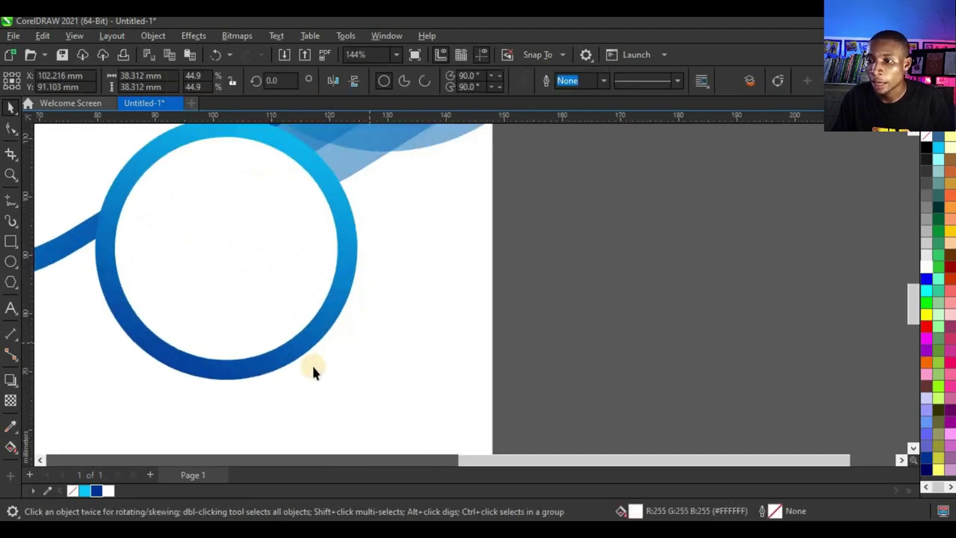
pyautogui.moveTo(348, 371); pyautogui.dragTo(352, 361)
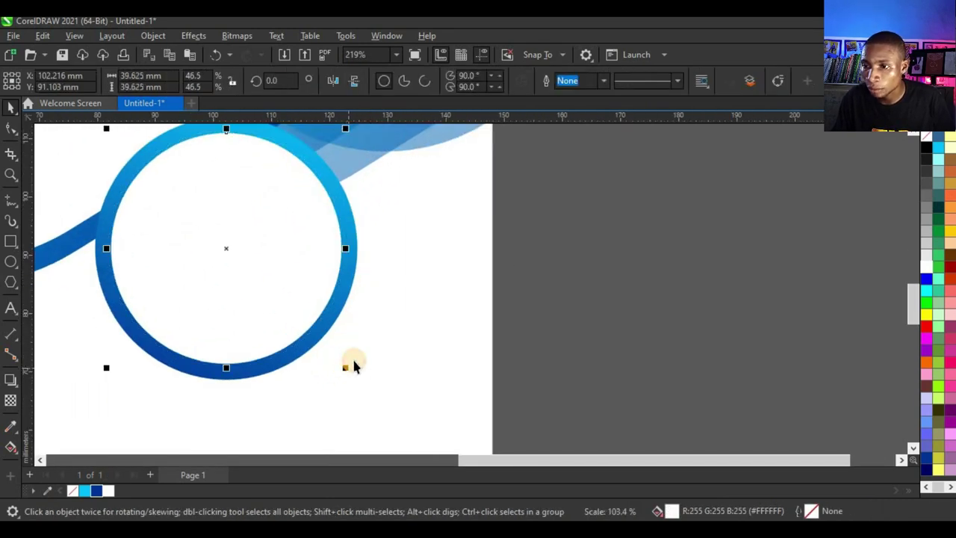
pyautogui.scroll(-6, 352, 360)
pyautogui.scroll(2, 275, 356)
pyautogui.press('Escape')
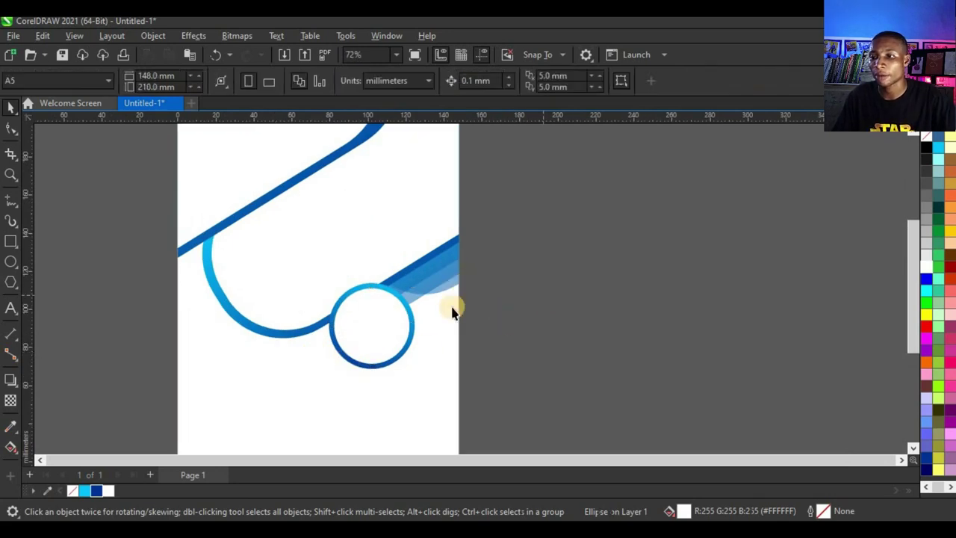
# - Enlarge the blue-rimmed circle slightly from its lower-right corner, fine-tune its position on the lower rim, and deselect it
pyautogui.scroll(-3, 452, 309)
pyautogui.scroll(2, 380, 346)
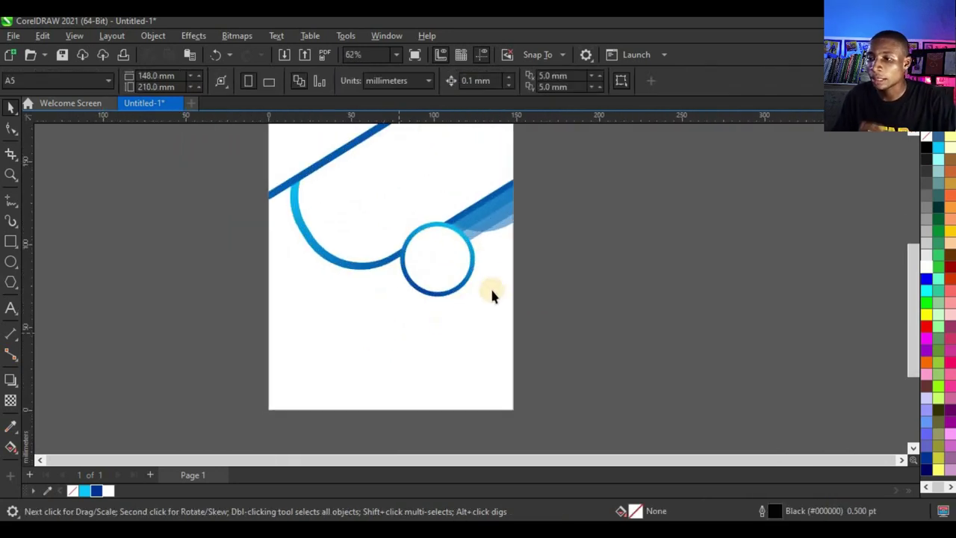
pyautogui.click(427, 293)
pyautogui.moveTo(480, 305); pyautogui.dragTo(490, 318)
pyautogui.scroll(3, 455, 268)
pyautogui.moveTo(455, 268); pyautogui.dragTo(457, 270)
pyautogui.scroll(-5, 493, 302)
pyautogui.click(536, 328)
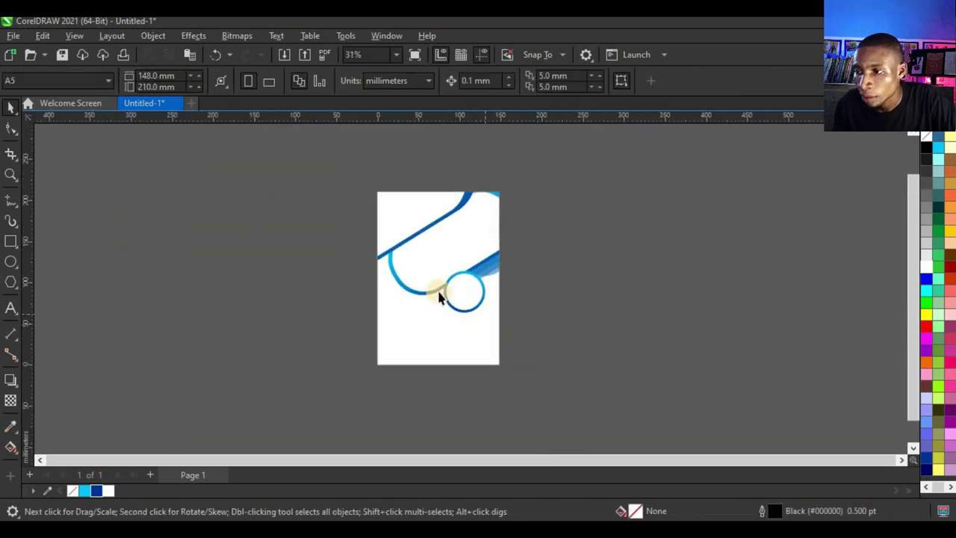
pyautogui.scroll(2, 441, 298)
pyautogui.scroll(-2, 478, 298)
pyautogui.scroll(1, 497, 300)
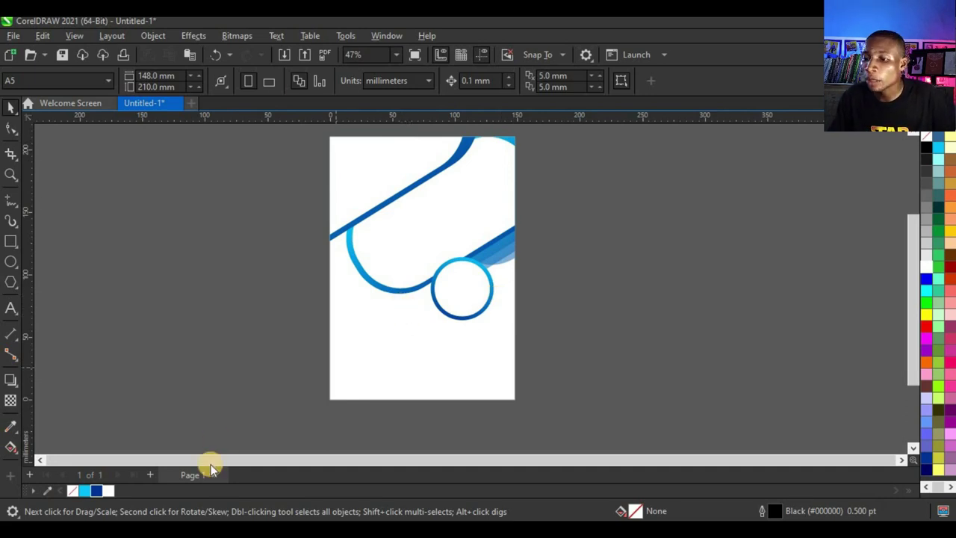
# - Switch to the SPEEDY TRAVEL document in Word, copy all of its text, and return to CorelDRAW
pyautogui.click(186, 470)
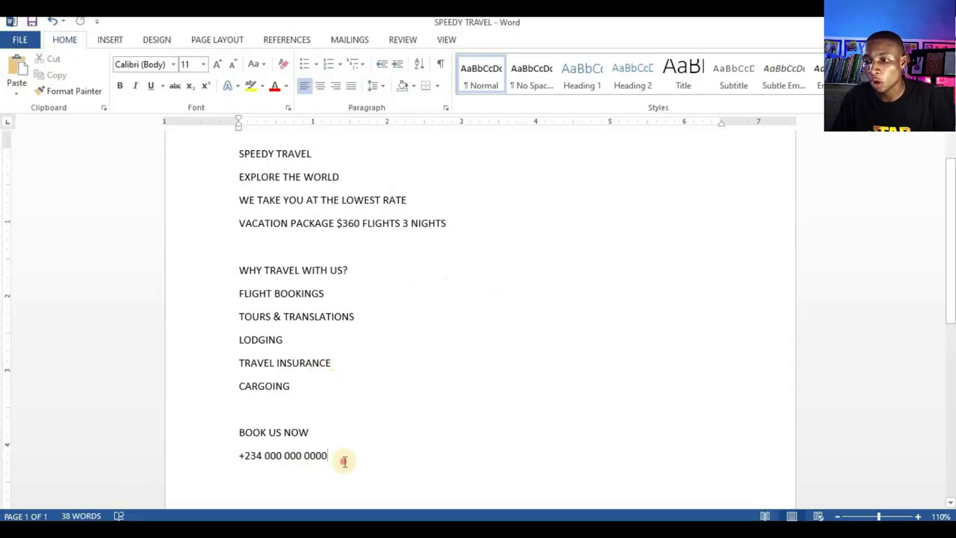
pyautogui.moveTo(345, 460); pyautogui.dragTo(223, 169)
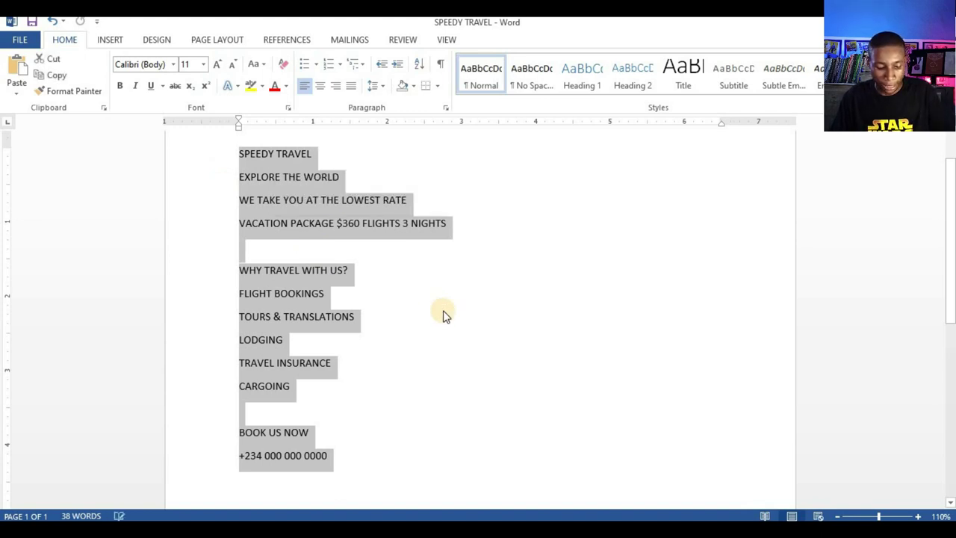
pyautogui.hotkey('alt', 'Tab')
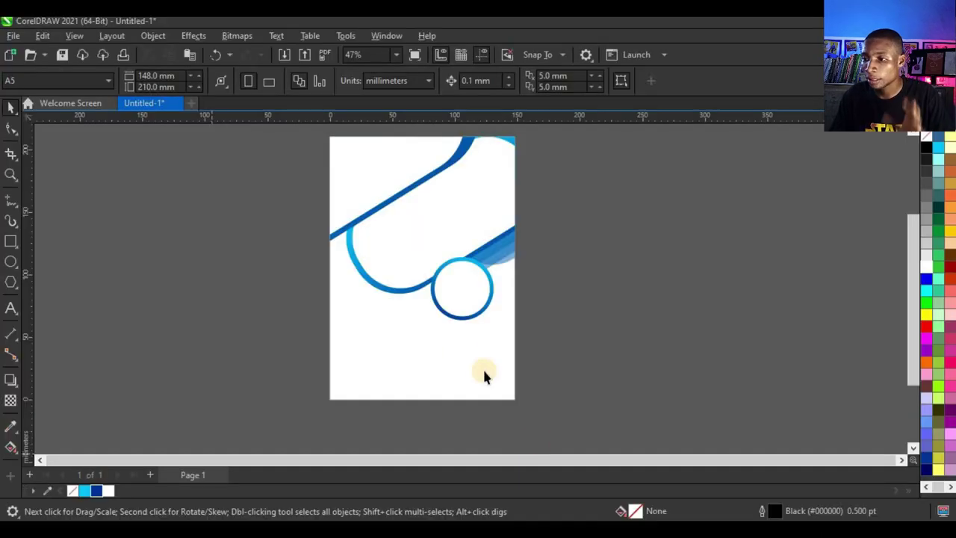
# - Paste the copied flyer text as a text object beside the right edge of the page, discarding fonts and formatting
pyautogui.click(14, 307)
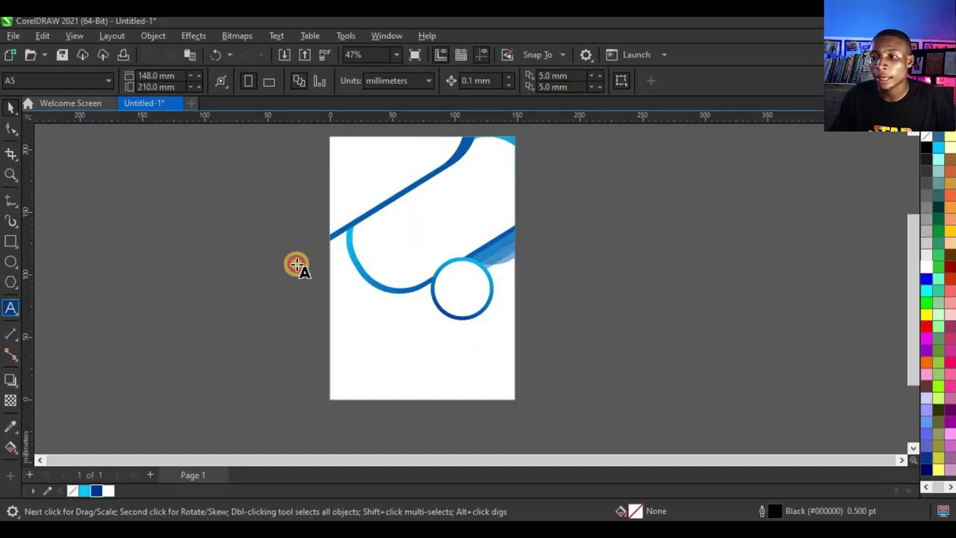
pyautogui.click(648, 279)
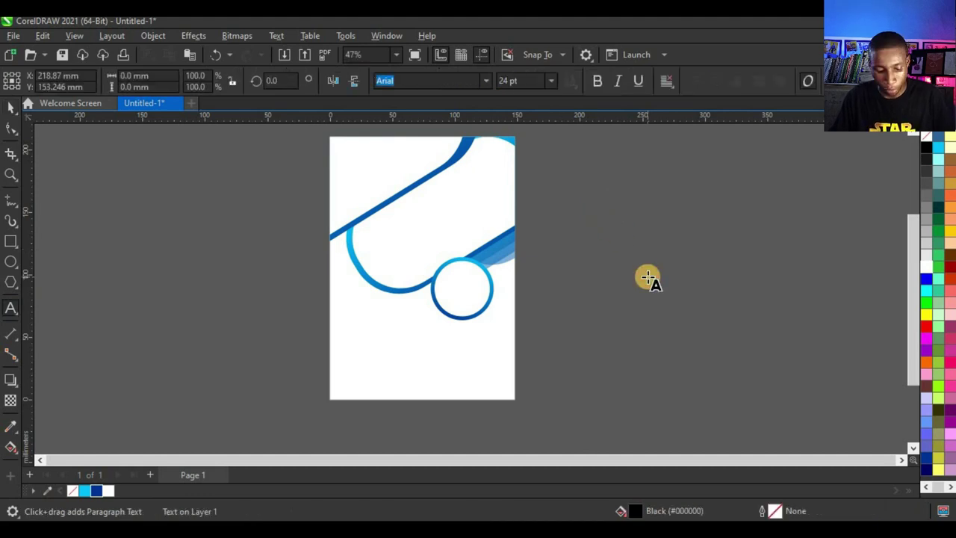
pyautogui.hotkey('ctrl', 'v')
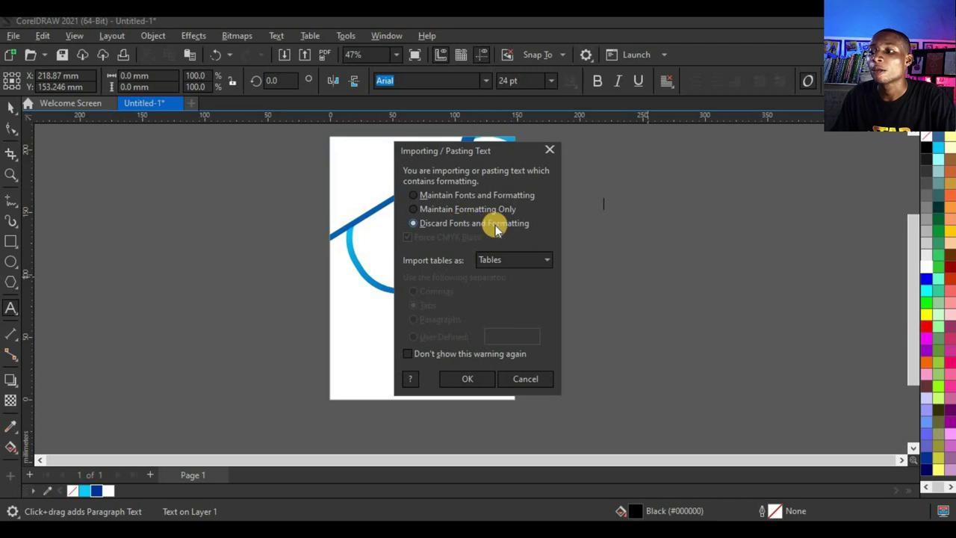
pyautogui.click(473, 379)
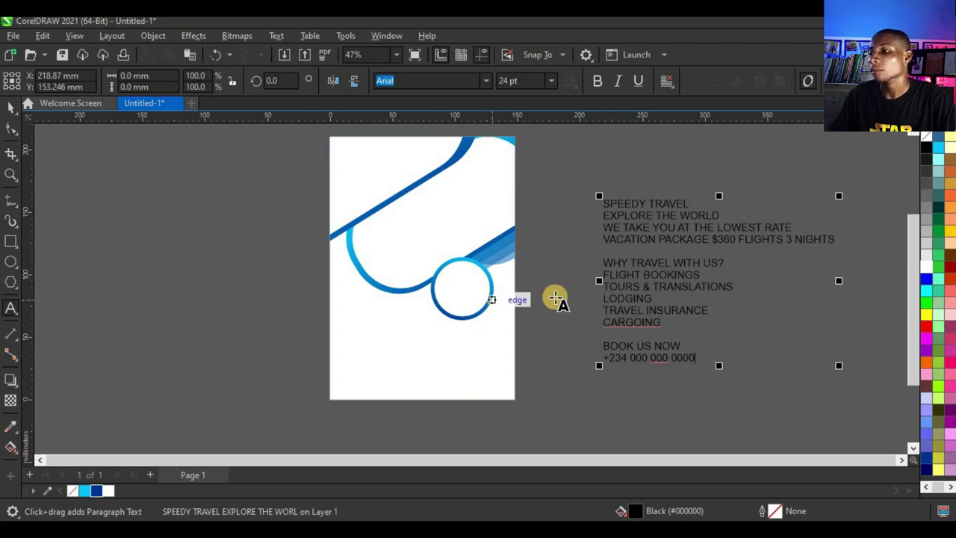
# - Move the SPEEDY TRAVEL line out of the pasted block into its own text object above and left of it
pyautogui.scroll(2, 693, 187)
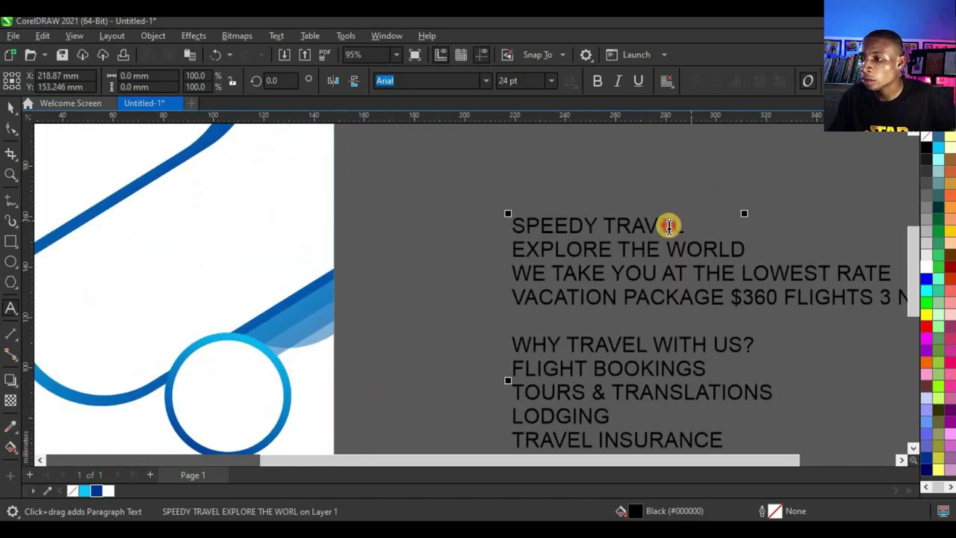
pyautogui.moveTo(682, 225); pyautogui.dragTo(488, 228)
pyautogui.hotkey('ctrl', 'c')
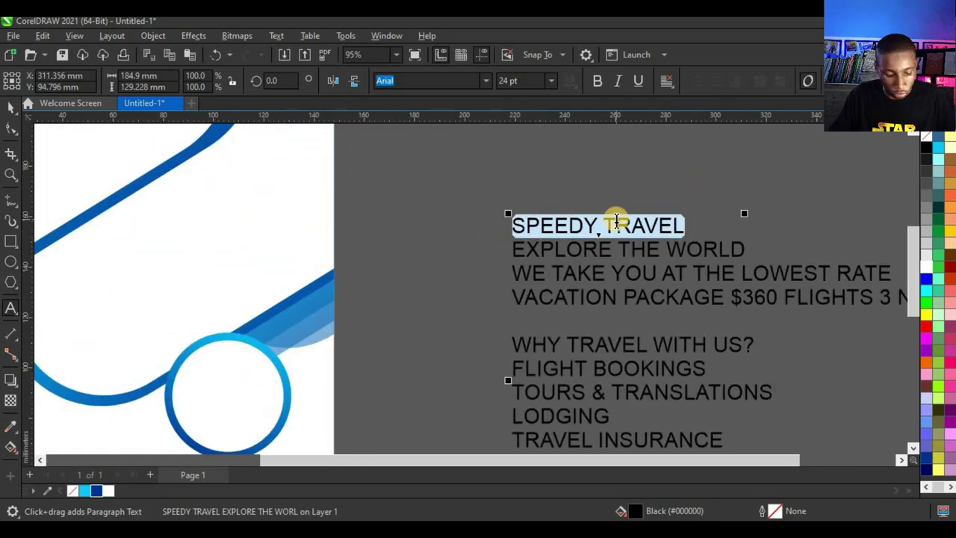
pyautogui.press('Delete')
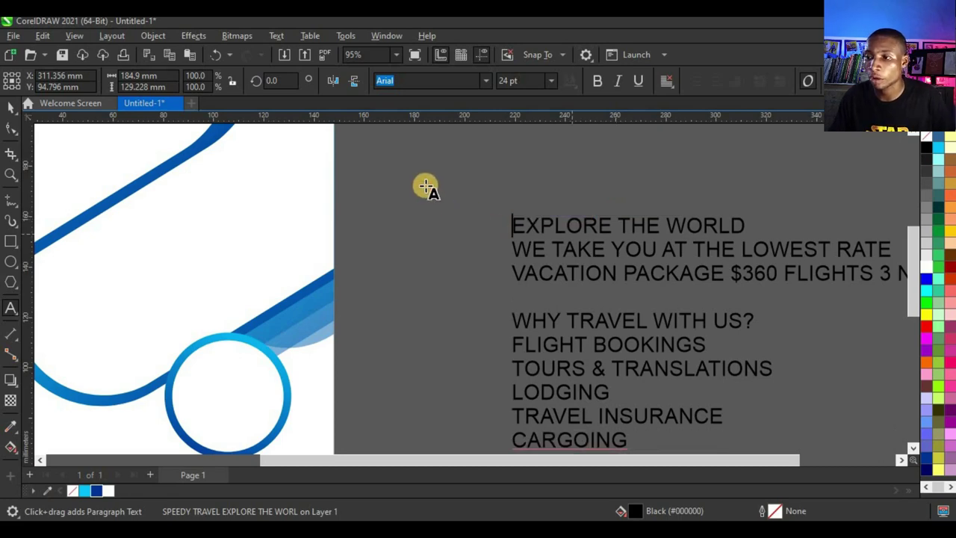
pyautogui.click(424, 179)
pyautogui.hotkey('ctrl', 'v')
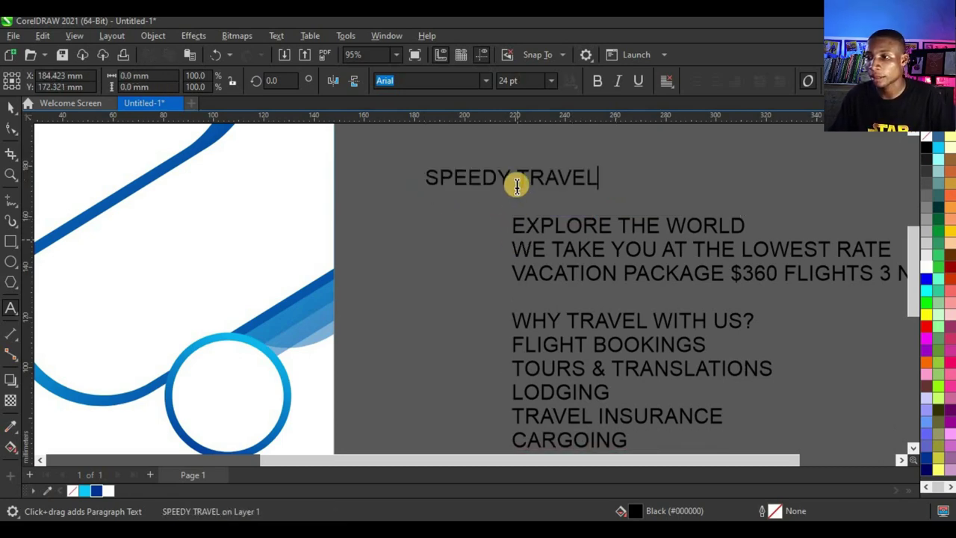
# - Put SPEEDY and TRAVEL on separate lines and break them apart into two text objects
pyautogui.click(518, 177)
pyautogui.press('BackSpace')
pyautogui.press('Return')
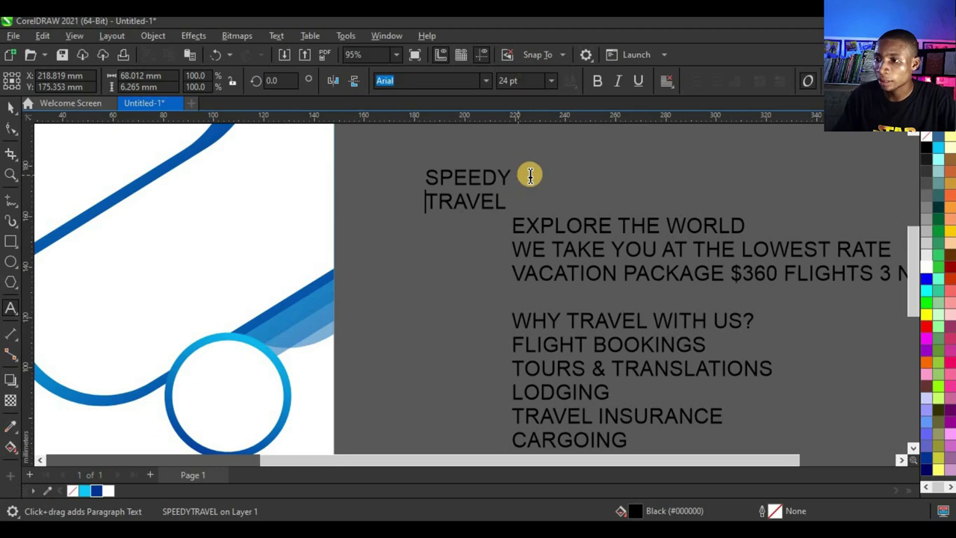
pyautogui.hotkey('ctrl', 'space')
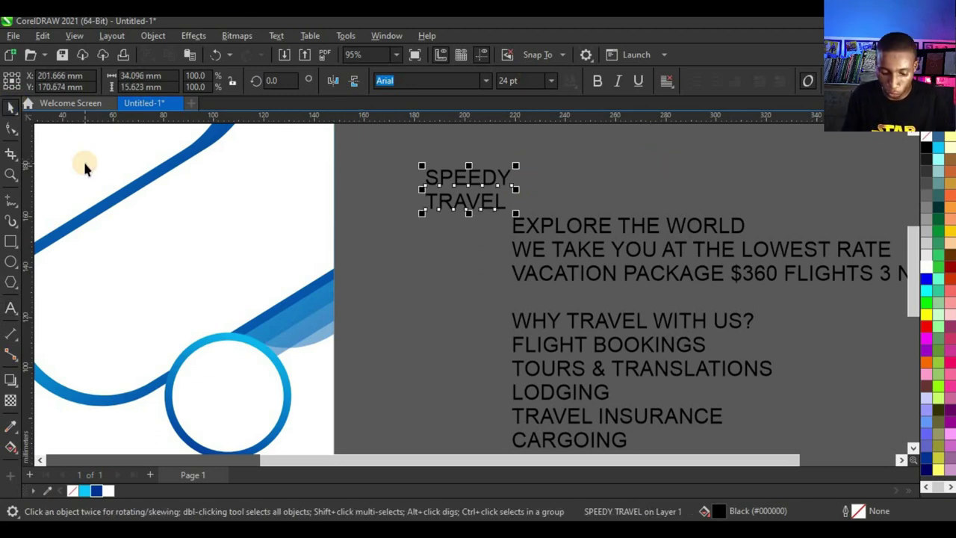
pyautogui.hotkey('ctrl', 'k')
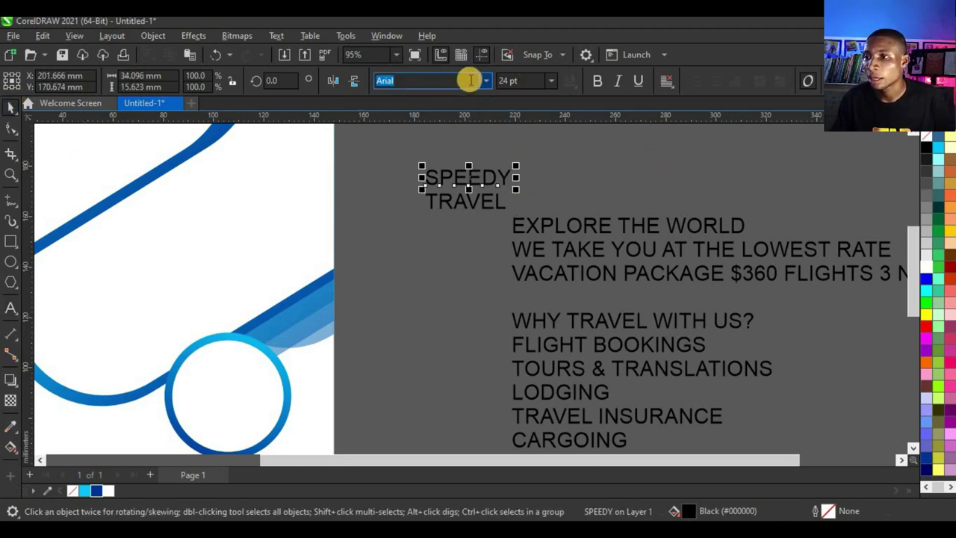
# - Set the font of both the SPEEDY and TRAVEL texts to Death Star
pyautogui.write('Death Star')
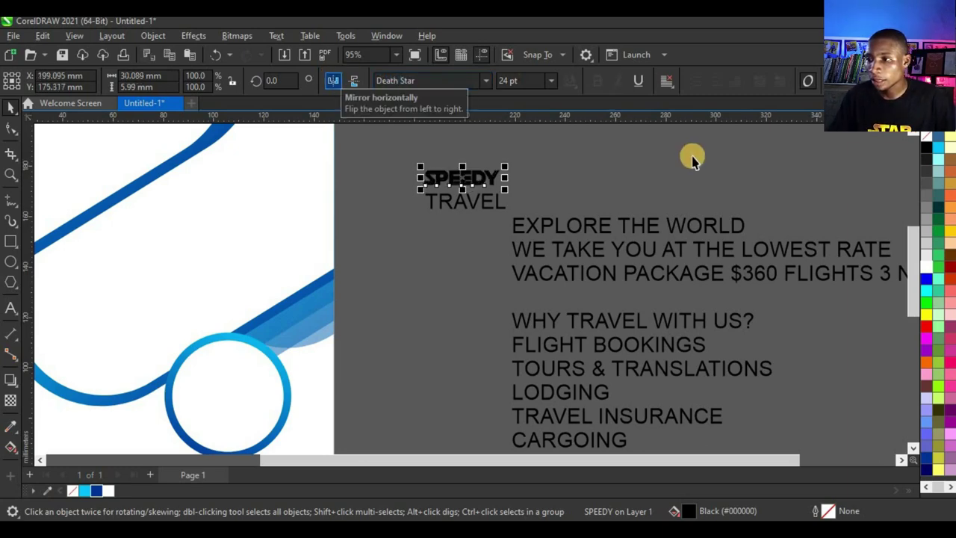
pyautogui.scroll(3, 463, 216)
pyautogui.click(462, 215)
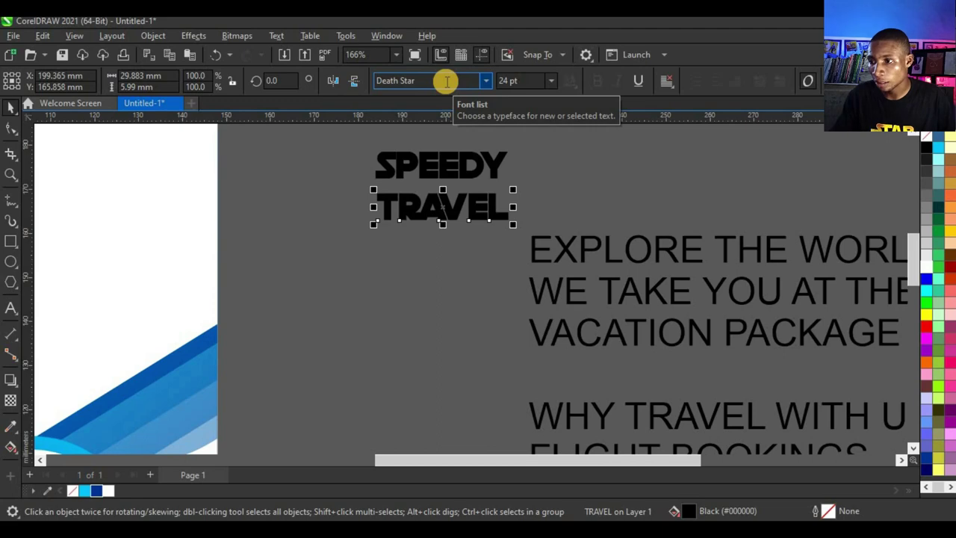
# - Draw a rectangle about 35.9 by 12.2 mm just above SPEEDY and round its corners to about 3.25 mm
pyautogui.scroll(-3, 427, 234)
pyautogui.scroll(2, 431, 232)
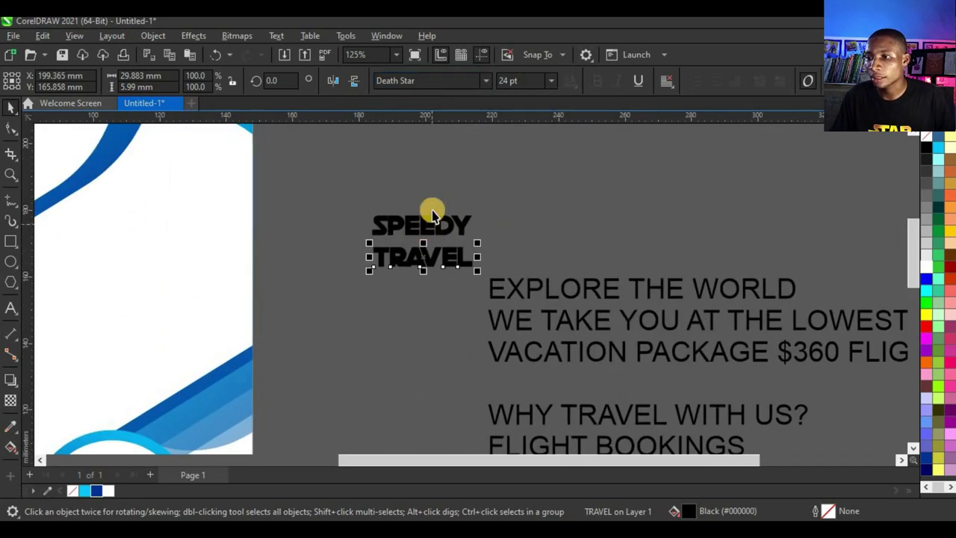
pyautogui.scroll(2, 432, 214)
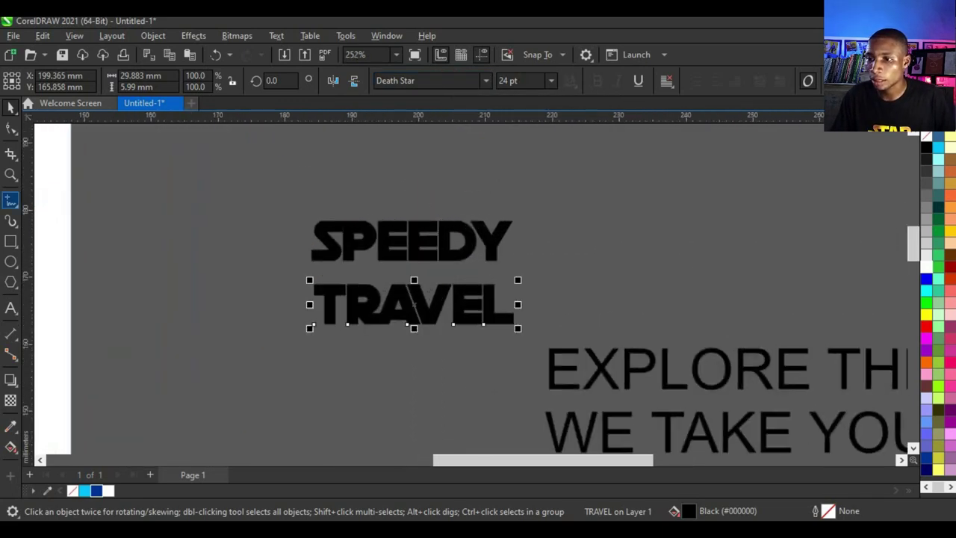
pyautogui.click(13, 240)
pyautogui.moveTo(295, 147); pyautogui.dragTo(535, 227)
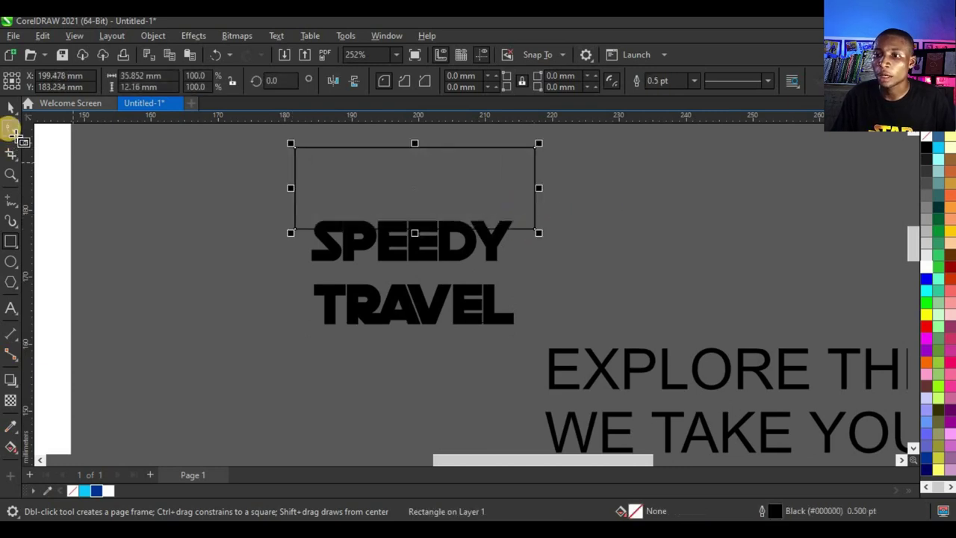
pyautogui.click(10, 131)
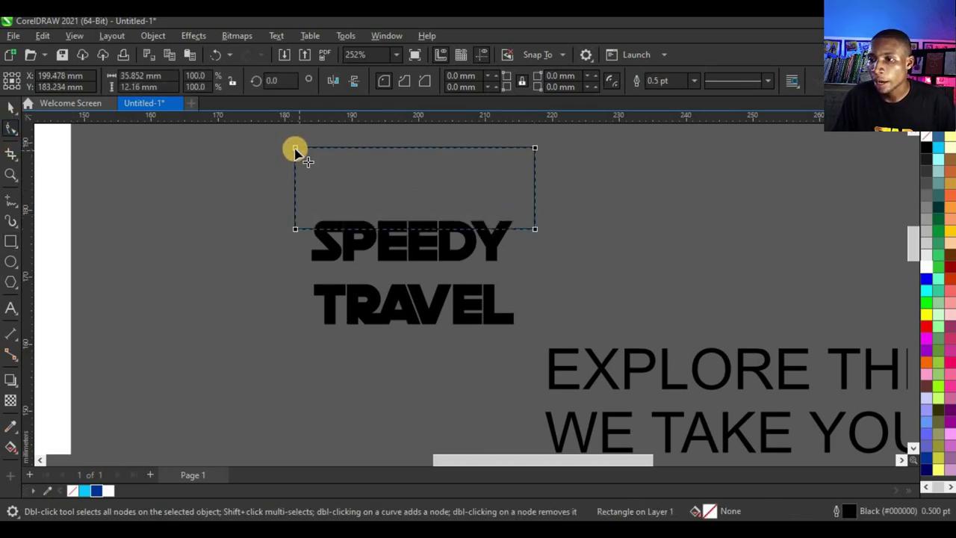
pyautogui.moveTo(296, 150); pyautogui.dragTo(316, 149)
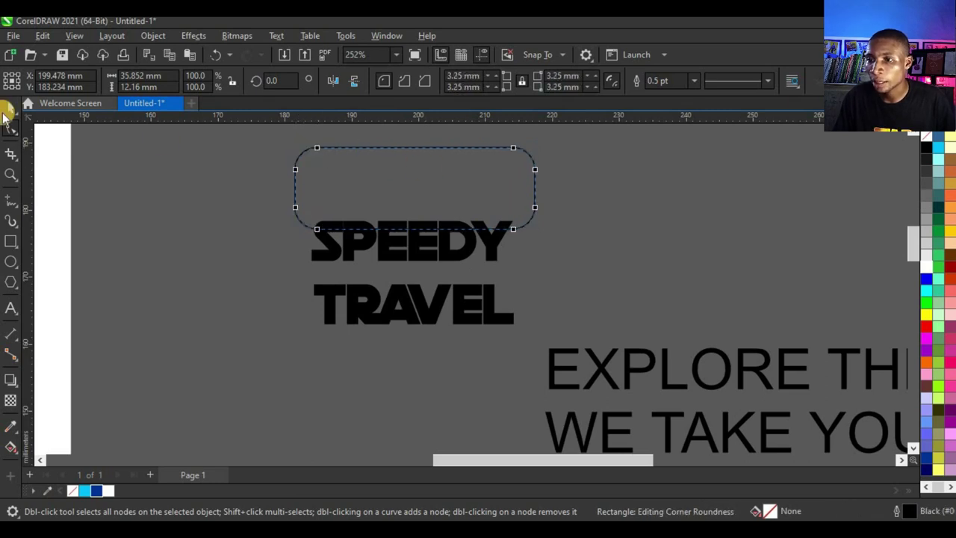
# - Fill the rounded rectangle with Sky Blue and remove its outline
pyautogui.press('space')
pyautogui.click(84, 491)
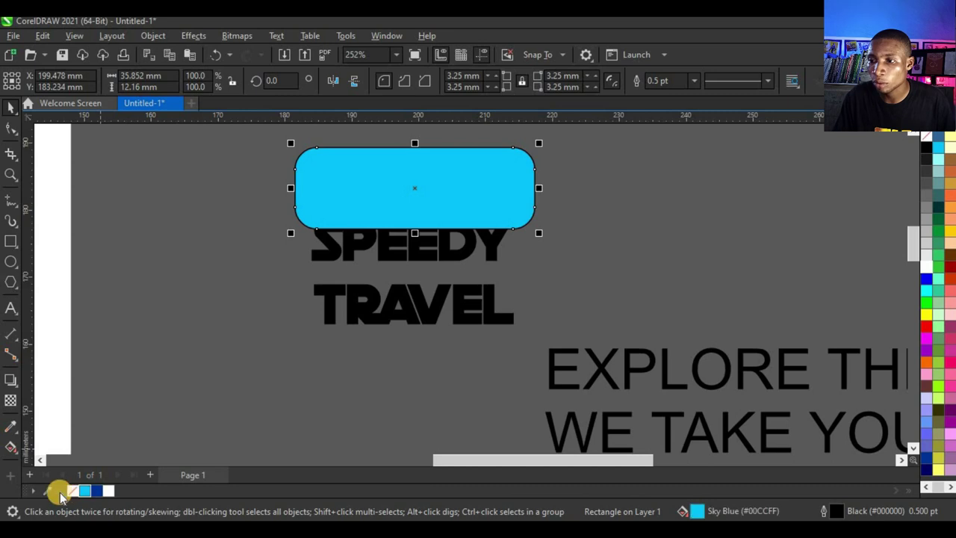
pyautogui.rightClick(71, 491)
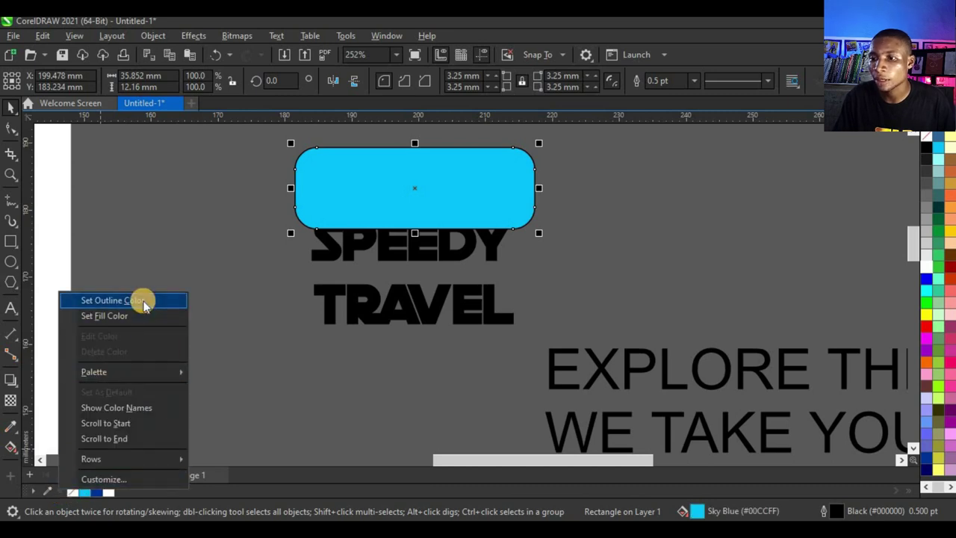
pyautogui.click(143, 302)
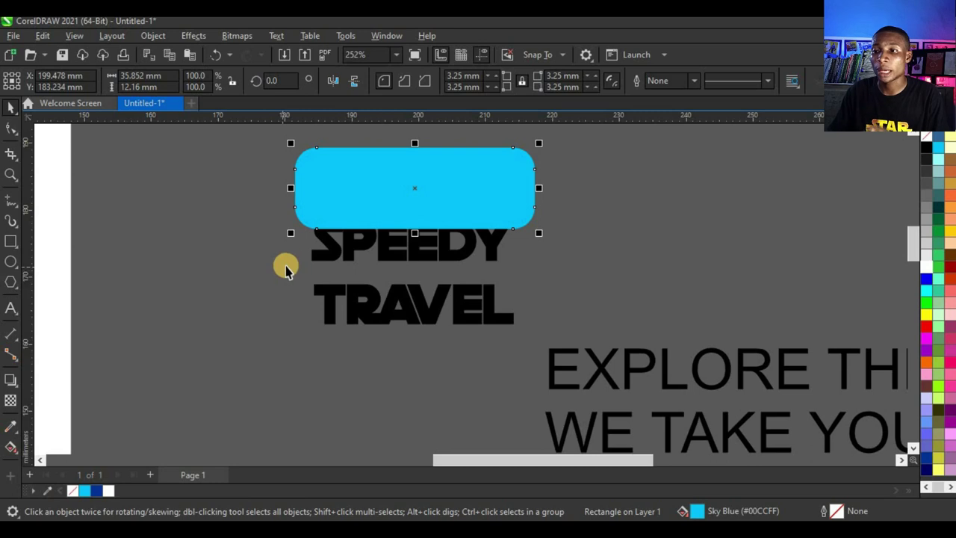
# - Apply a diagonal fountain fill to the rounded rectangle from sky blue at the upper left to dark blue at the lower right
pyautogui.click(10, 448)
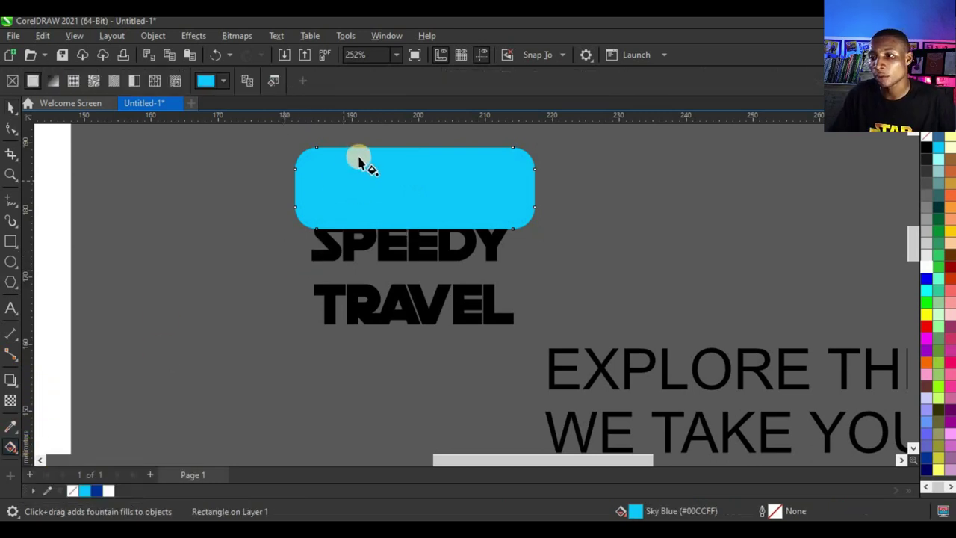
pyautogui.moveTo(360, 155); pyautogui.dragTo(410, 259)
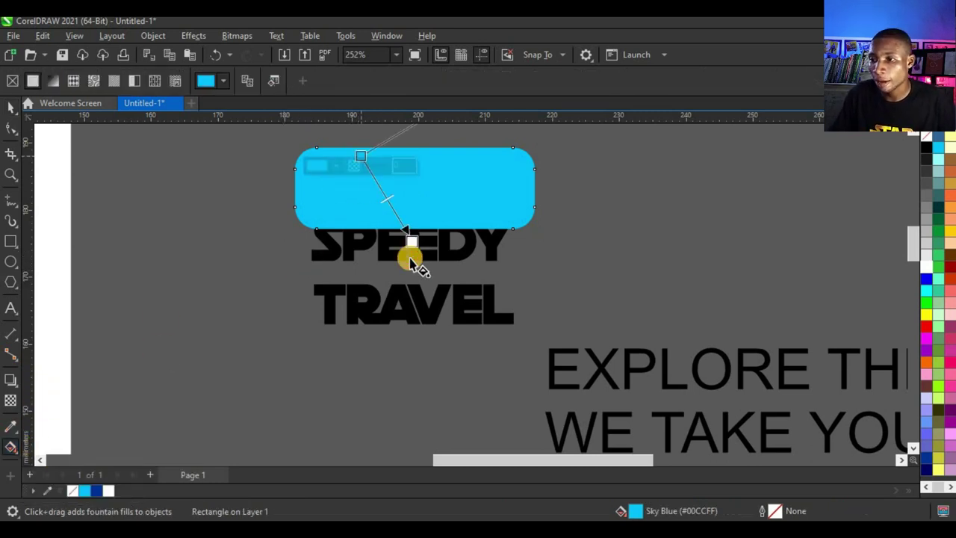
pyautogui.click(95, 491)
pyautogui.moveTo(406, 250); pyautogui.dragTo(406, 285)
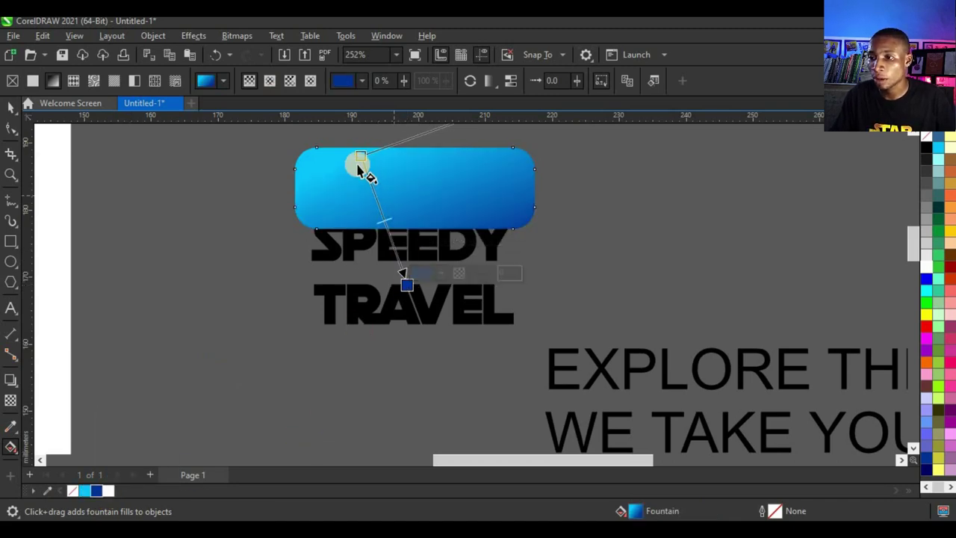
pyautogui.scroll(-3, 410, 219)
pyautogui.scroll(2, 395, 262)
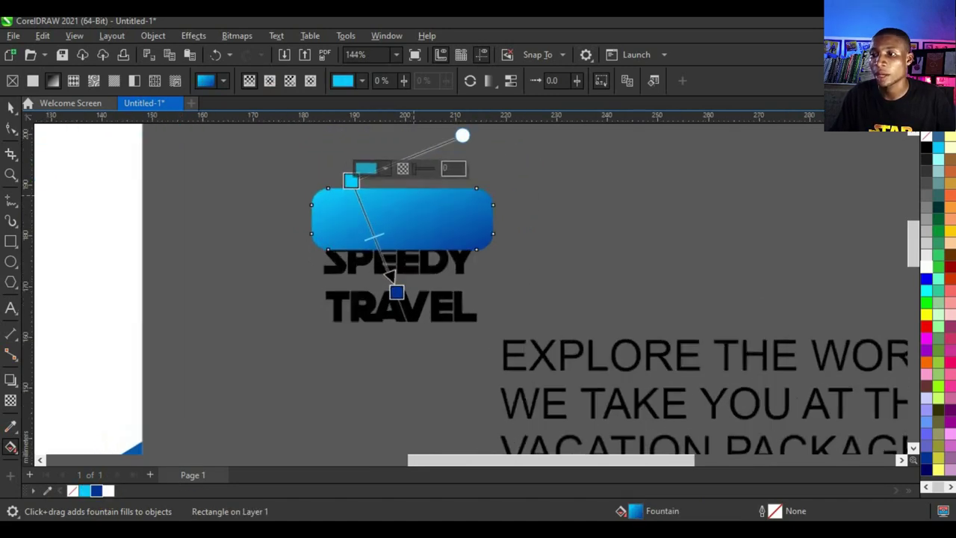
# - Move the gradient rounded rectangle straight up about 10 mm so it clears the SPEEDY text
pyautogui.click(8, 108)
pyautogui.scroll(-2, 438, 320)
pyautogui.scroll(1, 429, 304)
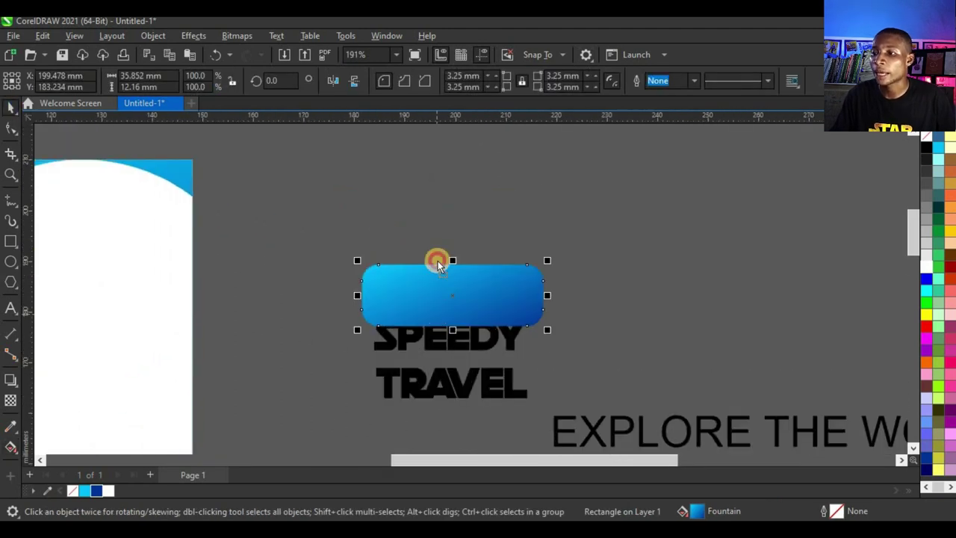
pyautogui.moveTo(438, 261); pyautogui.dragTo(409, 224)
# - Duplicate the gradient rectangle, shrink the copy to about 8.4 by 2.8 mm, and place it over the original's upper-left corner
pyautogui.scroll(2, 409, 225)
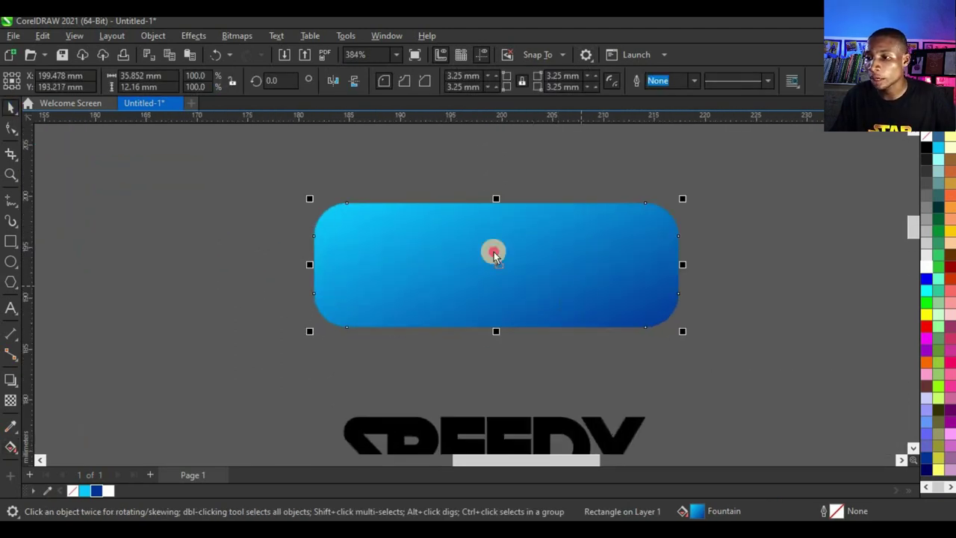
pyautogui.moveTo(493, 254); pyautogui.dragTo(306, 275)
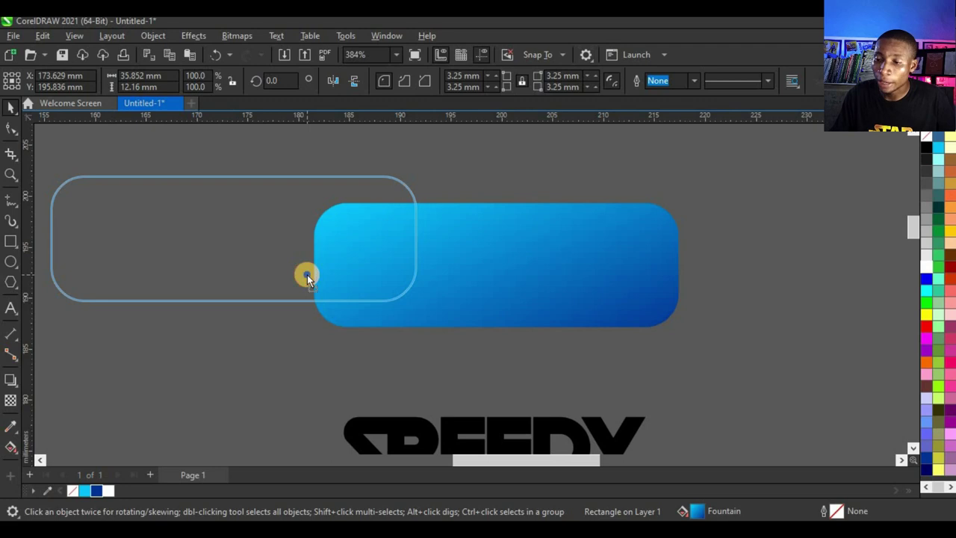
pyautogui.rightClick(307, 275)
pyautogui.moveTo(408, 307); pyautogui.dragTo(416, 206)
pyautogui.scroll(2, 269, 224)
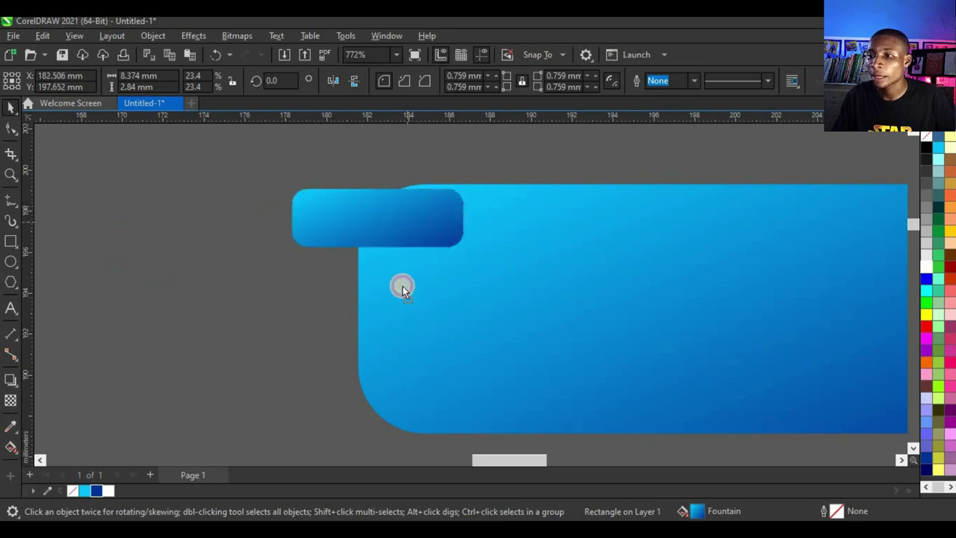
# - Add two smaller bar copies of about 5.9 by 2 mm below the first, stretching the lower one leftward to about 9.5 mm
pyautogui.moveTo(402, 286); pyautogui.dragTo(388, 291)
pyautogui.moveTo(450, 320); pyautogui.dragTo(410, 284)
pyautogui.moveTo(381, 287); pyautogui.dragTo(385, 337)
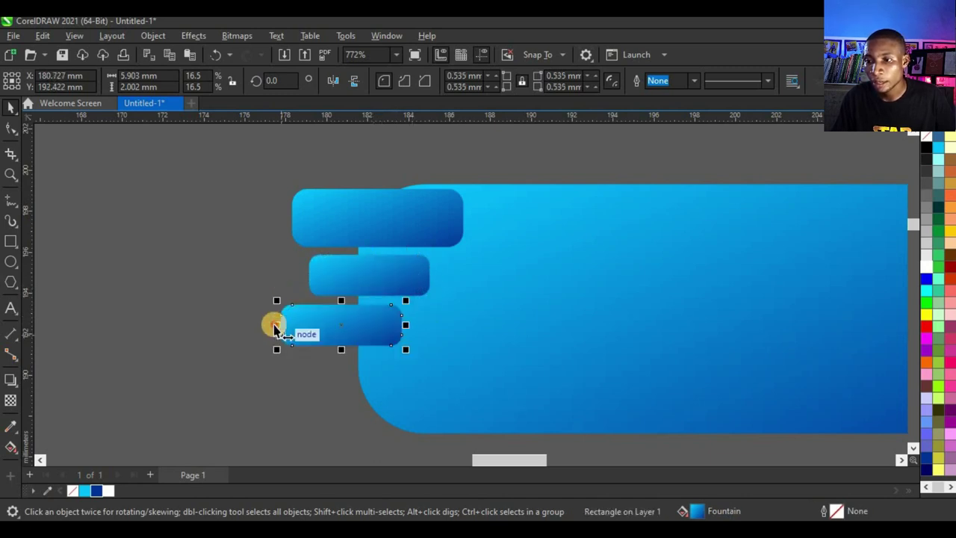
pyautogui.moveTo(274, 326); pyautogui.dragTo(206, 328)
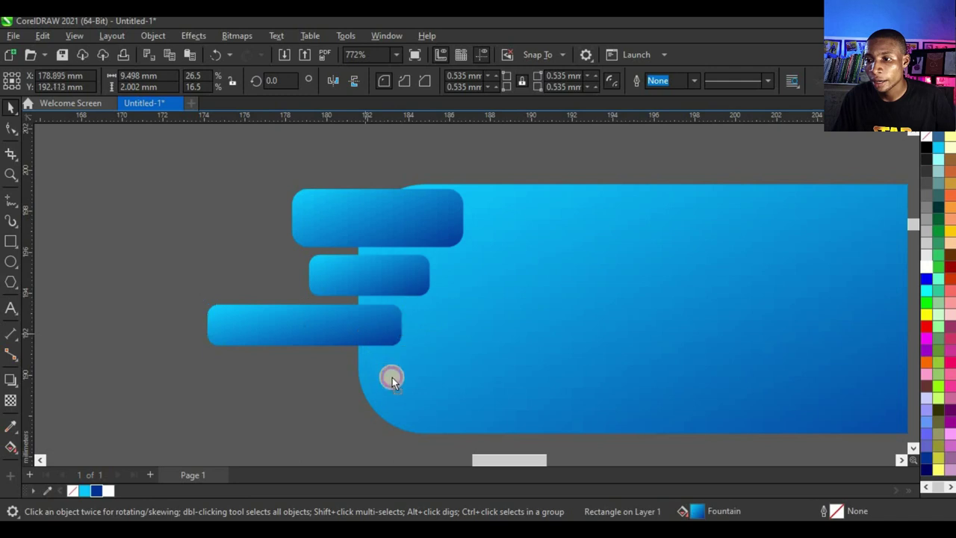
# - Copy the long bar twice further down the rectangle's left edge, shrinking the bottom copy to about 6.4 by 1.3 mm
pyautogui.moveTo(380, 332); pyautogui.dragTo(378, 432)
pyautogui.scroll(-1, 378, 411)
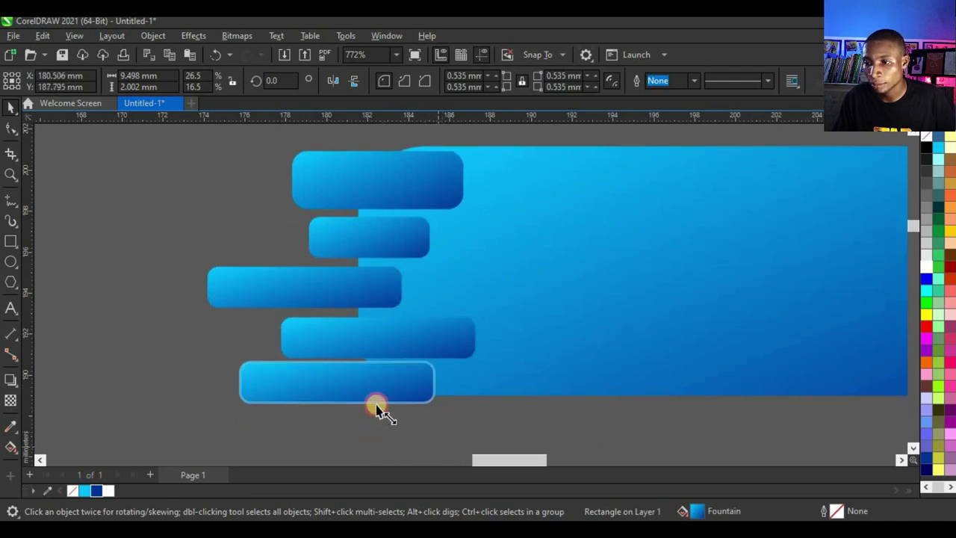
pyautogui.moveTo(435, 404); pyautogui.dragTo(376, 386)
pyautogui.moveTo(315, 367); pyautogui.dragTo(366, 380)
pyautogui.scroll(-2, 316, 306)
pyautogui.scroll(1, 394, 321)
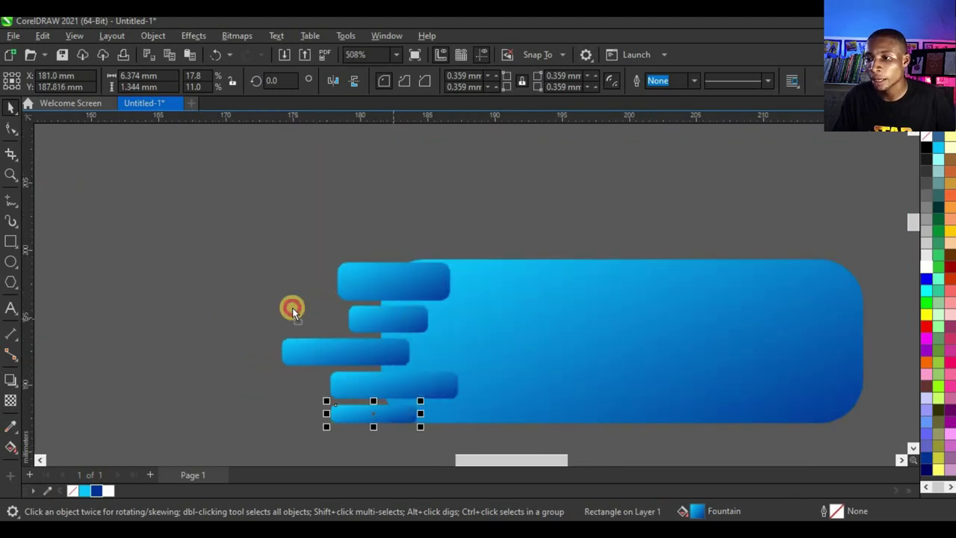
# - Place a detached copy of the 5.9 mm bar to the left of the top bar and increase its height to about 2.3 mm
pyautogui.moveTo(389, 320); pyautogui.dragTo(286, 283)
pyautogui.scroll(4, 286, 283)
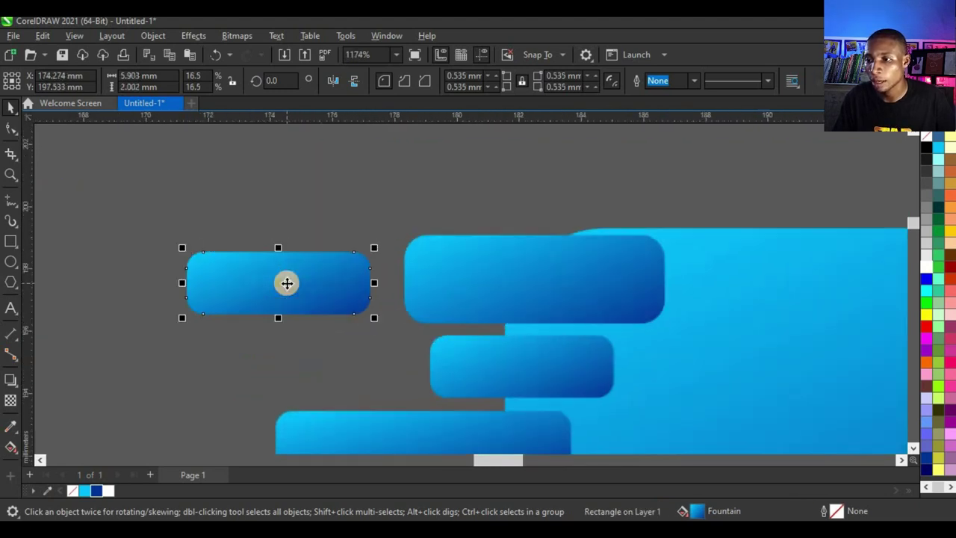
pyautogui.click(272, 354)
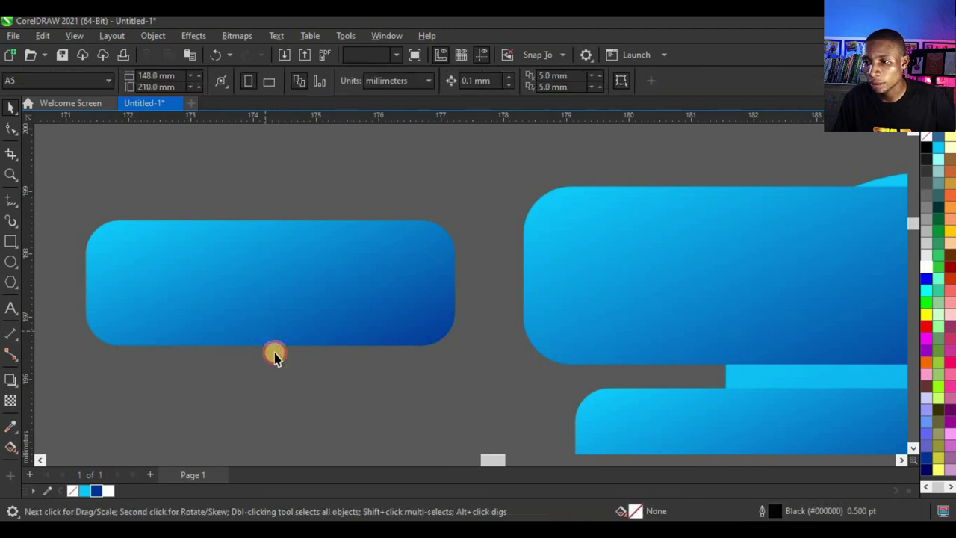
pyautogui.click(271, 350)
pyautogui.moveTo(272, 359); pyautogui.dragTo(274, 367)
pyautogui.moveTo(326, 321); pyautogui.dragTo(302, 300)
pyautogui.scroll(-6, 302, 300)
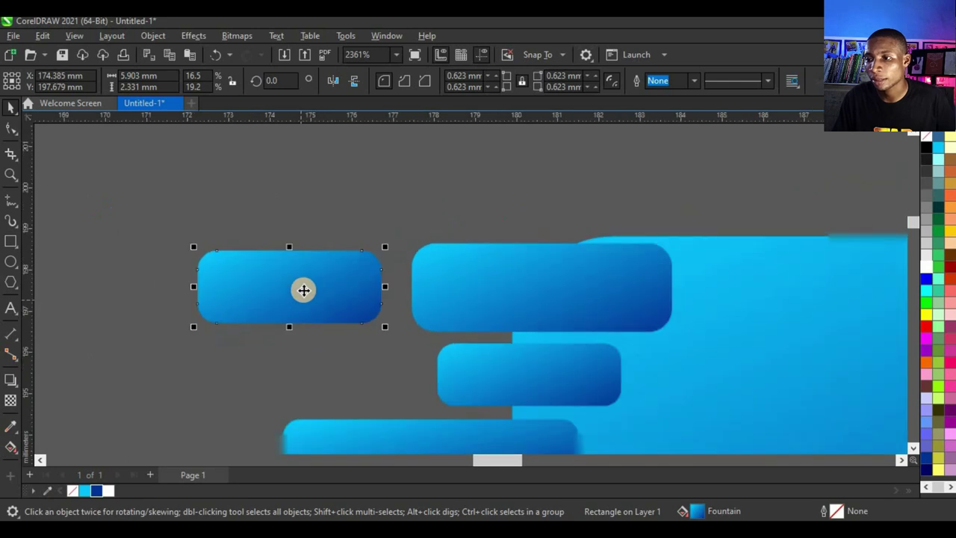
# - Weld the six small bars and the large gradient rectangle into a single shape
pyautogui.moveTo(236, 270); pyautogui.dragTo(739, 403)
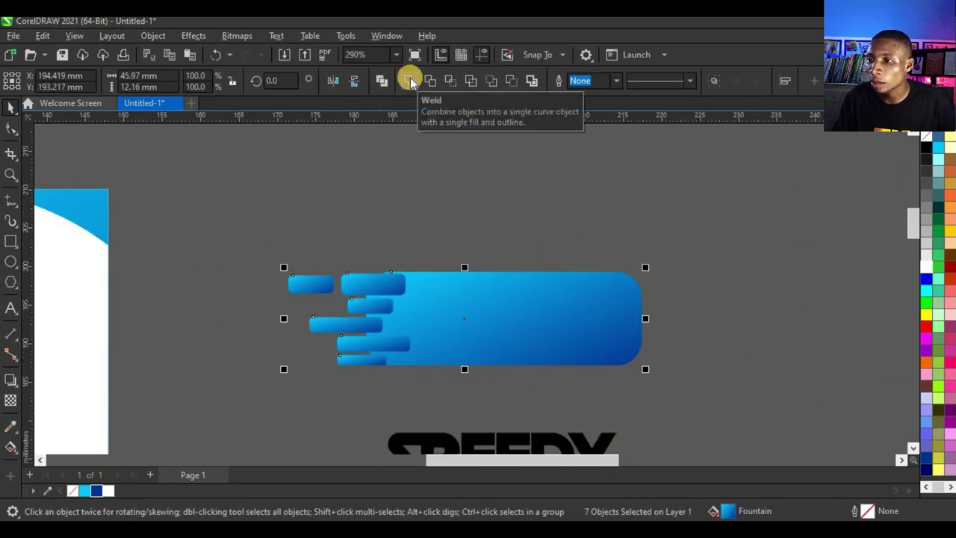
pyautogui.click(410, 81)
pyautogui.click(467, 234)
pyautogui.scroll(-1, 438, 331)
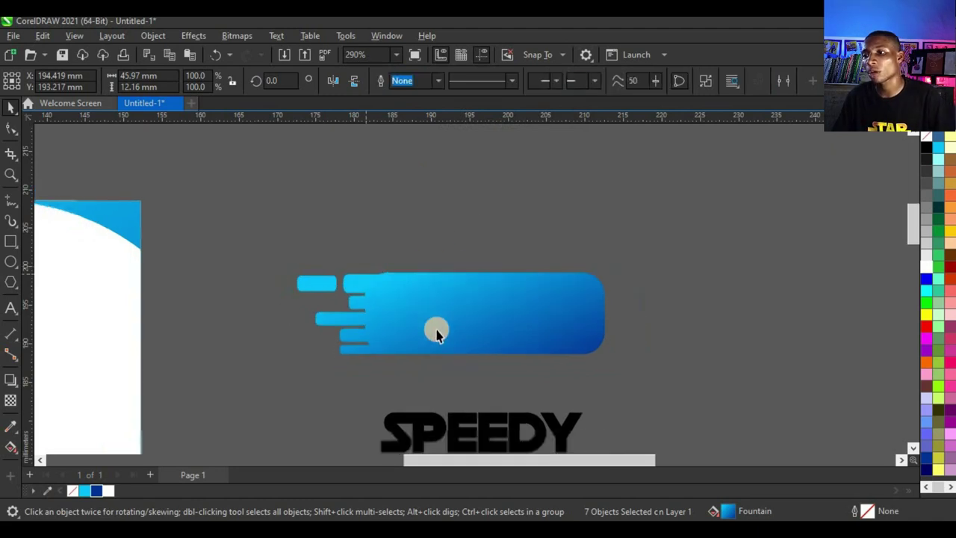
# - Place the SPEEDY text in front of the welded shape, enlarge it to about 25.5 pt, and fill it white
pyautogui.scroll(1, 424, 337)
pyautogui.click(443, 409)
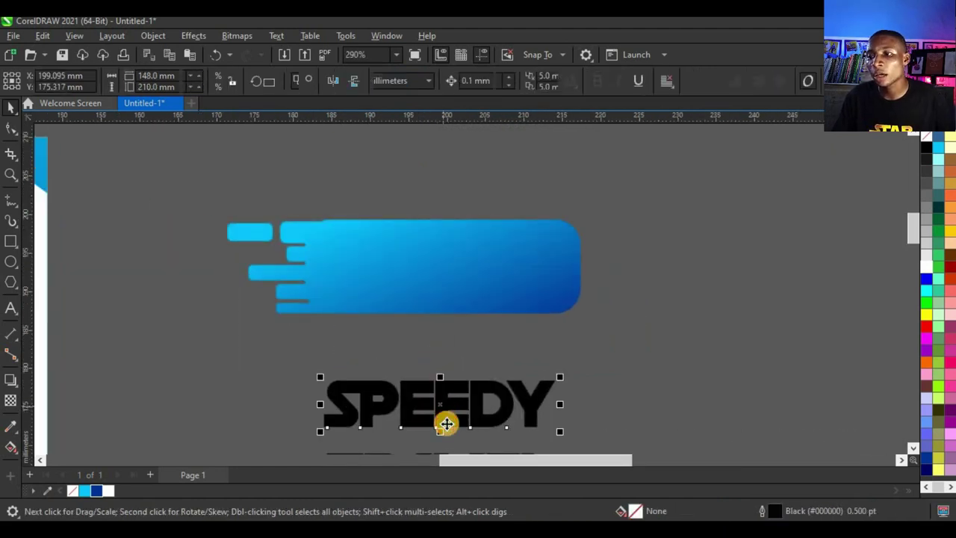
pyautogui.moveTo(443, 412); pyautogui.dragTo(445, 288)
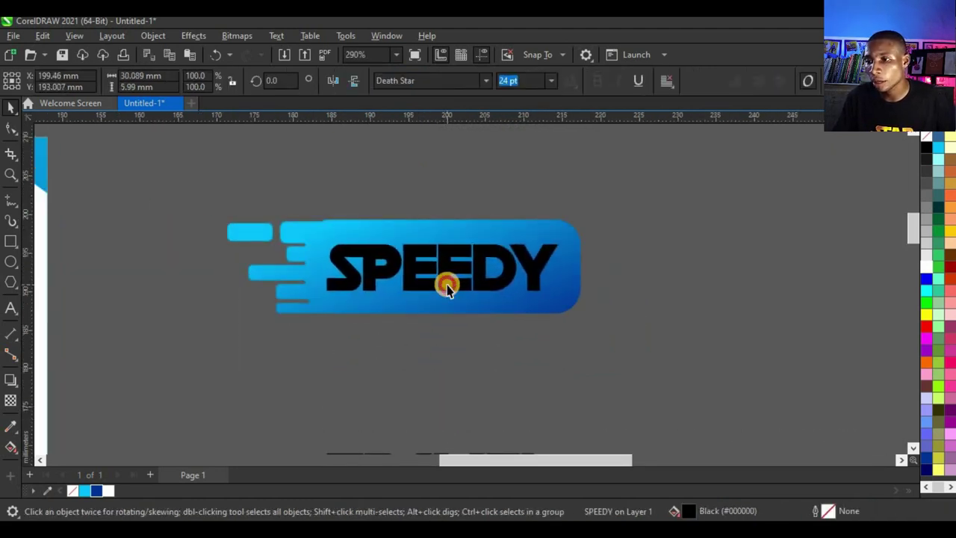
pyautogui.hotkey('shift', 'pagedown')
pyautogui.hotkey('shift', 'pageup')
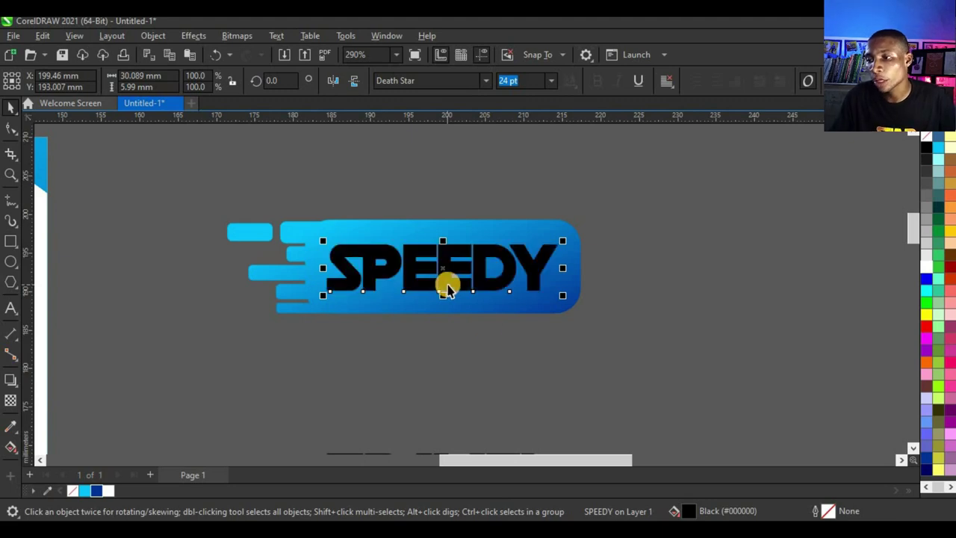
pyautogui.moveTo(571, 310); pyautogui.dragTo(571, 309)
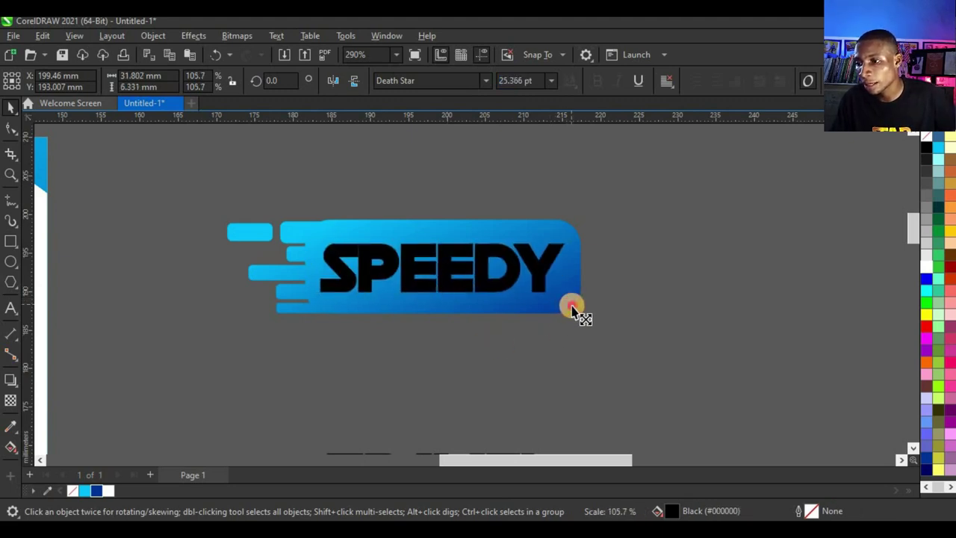
pyautogui.click(927, 267)
# - Move the TRAVEL text directly beneath the SPEEDY shape and enlarge it to about 29.4 pt
pyautogui.scroll(-3, 483, 266)
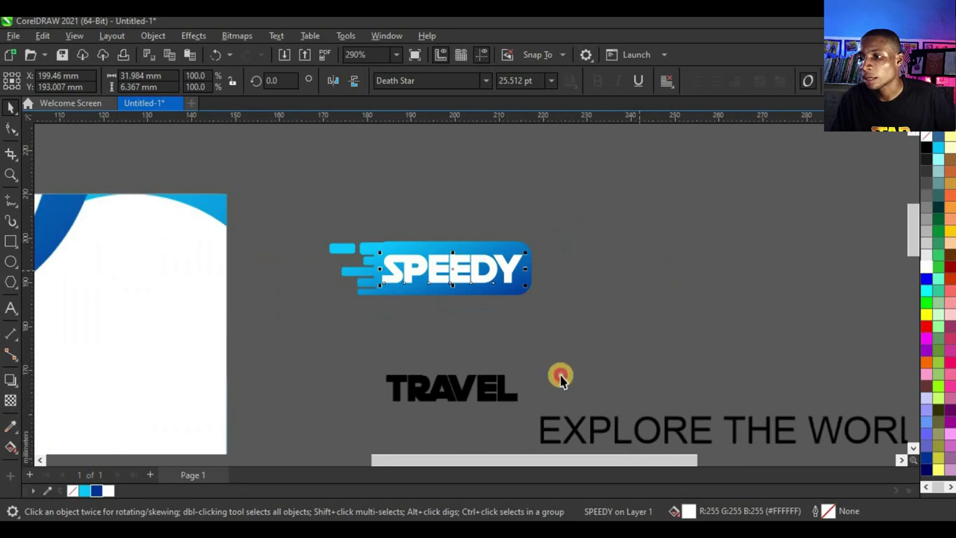
pyautogui.click(480, 390)
pyautogui.moveTo(480, 390); pyautogui.dragTo(535, 348)
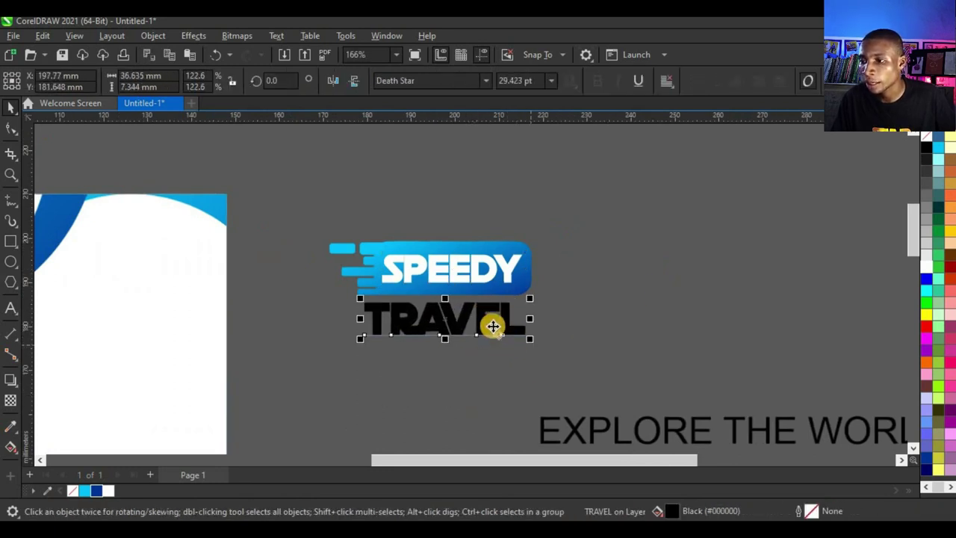
pyautogui.scroll(1, 492, 329)
pyautogui.click(663, 332)
# - Move the complete SPEEDY TRAVEL logo to the flyer's upper-left corner and enlarge it to about 54.7 mm wide
pyautogui.moveTo(280, 185); pyautogui.dragTo(240, 290)
pyautogui.scroll(-3, 575, 306)
pyautogui.scroll(-3, 531, 291)
pyautogui.scroll(3, 259, 319)
pyautogui.moveTo(273, 328); pyautogui.dragTo(301, 337)
pyautogui.scroll(2, 224, 321)
pyautogui.moveTo(230, 283); pyautogui.dragTo(223, 296)
pyautogui.scroll(-2, 252, 200)
pyautogui.click(252, 200)
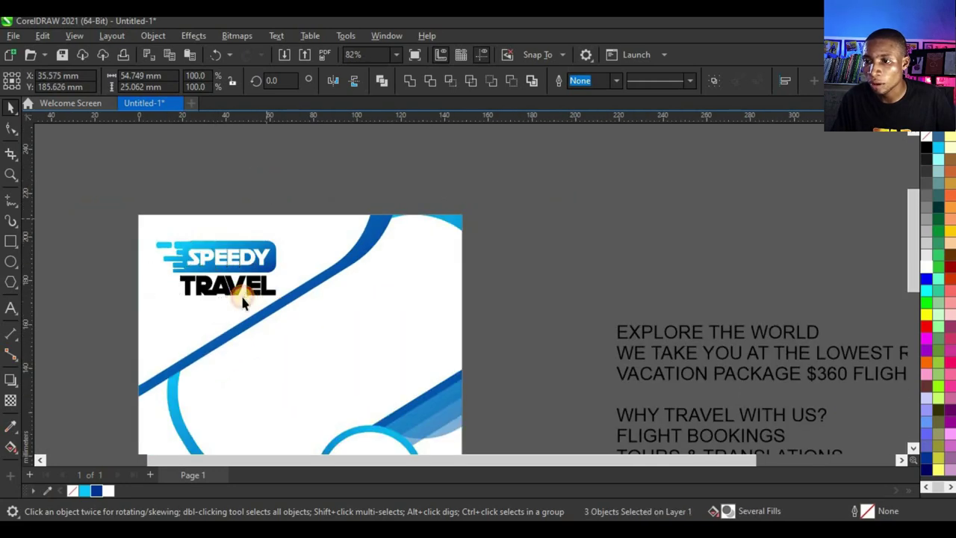
# - Fill the TRAVEL text in the logo with orange #FF6600
pyautogui.scroll(1, 239, 299)
pyautogui.click(261, 275)
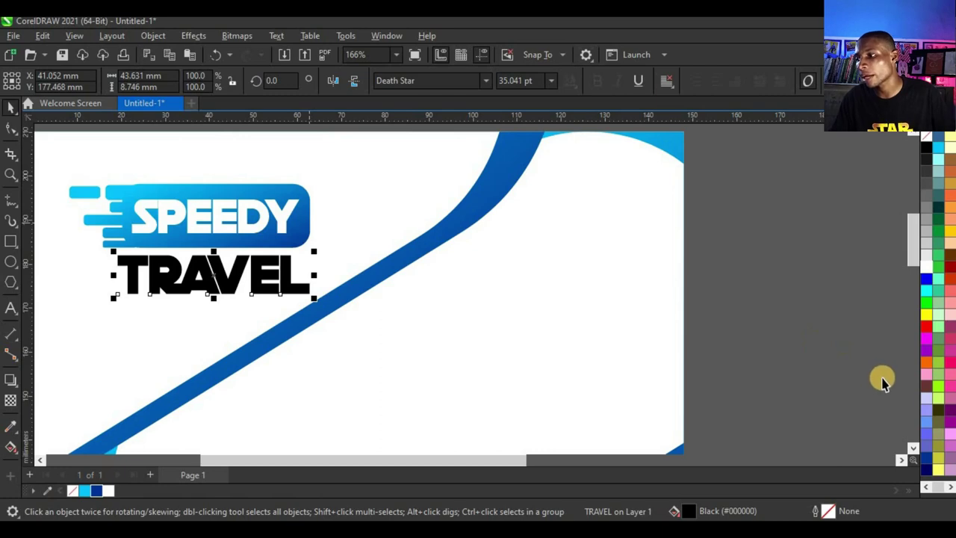
pyautogui.click(928, 363)
pyautogui.scroll(-2, 416, 277)
pyautogui.scroll(5, 283, 336)
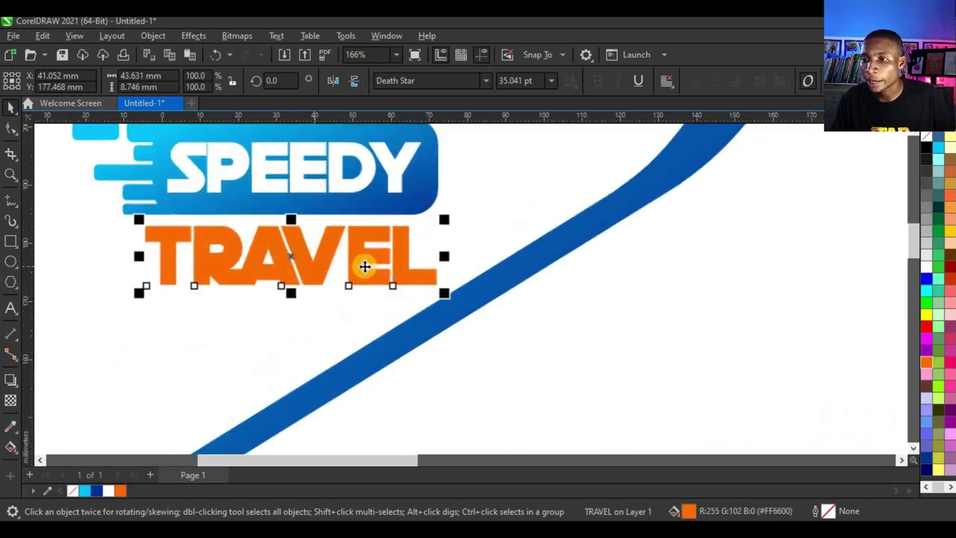
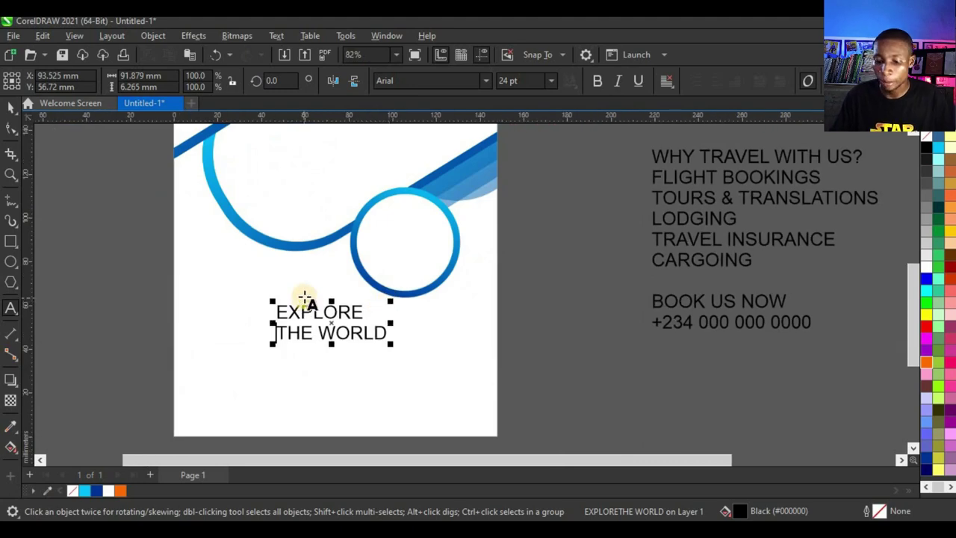
# - Separate EXPLORE from THE WORLD and set EXPLORE in the Death Star font at about 33.8 pt
pyautogui.keyDown('ctrl'); pyautogui.click(314, 313); pyautogui.keyUp('ctrl')
pyautogui.scroll(2, 319, 315)
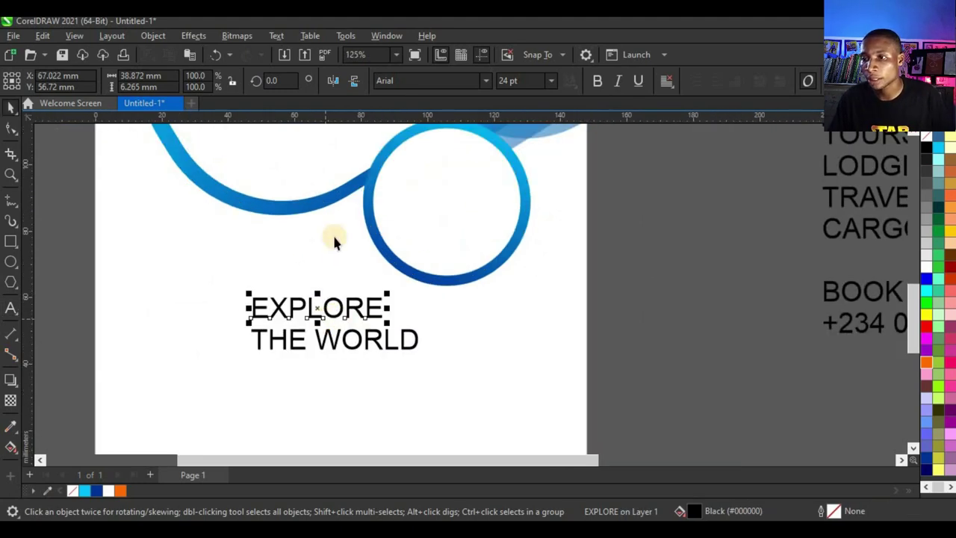
pyautogui.write('Death Star')
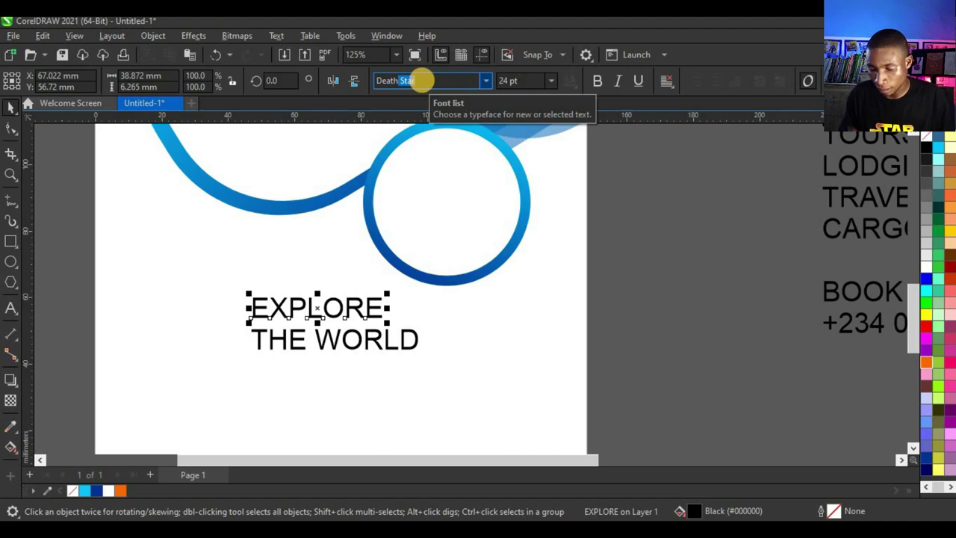
pyautogui.press('Return')
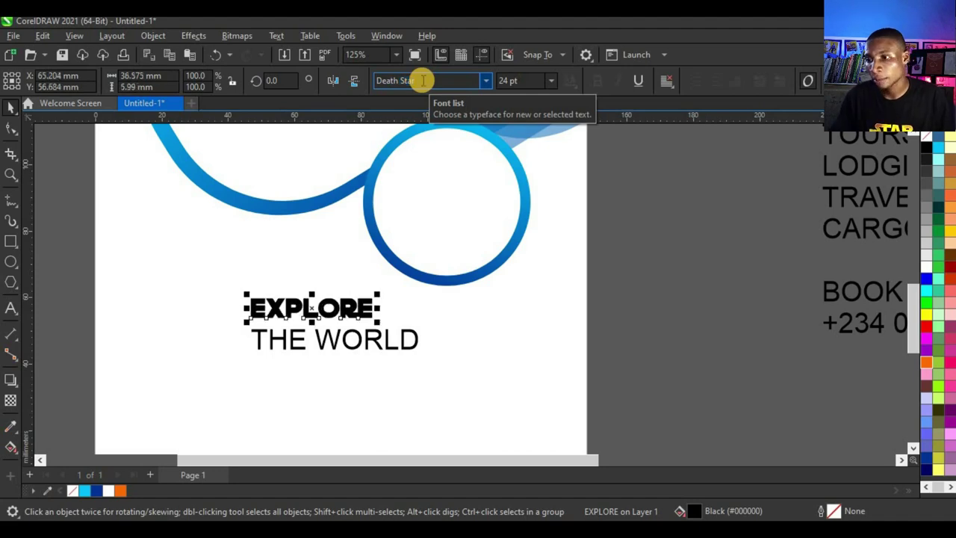
pyautogui.scroll(3, 314, 306)
pyautogui.scroll(-3, 405, 284)
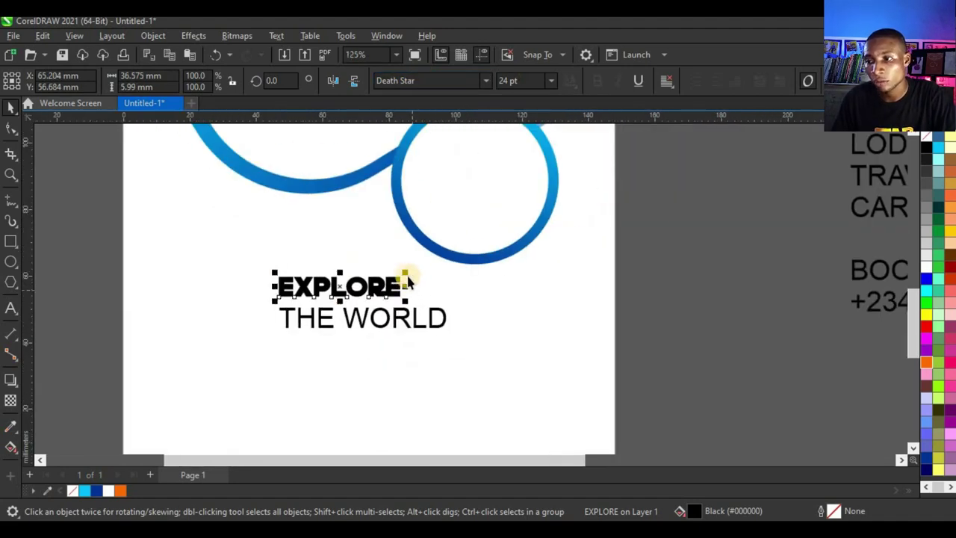
pyautogui.moveTo(404, 278); pyautogui.dragTo(460, 262)
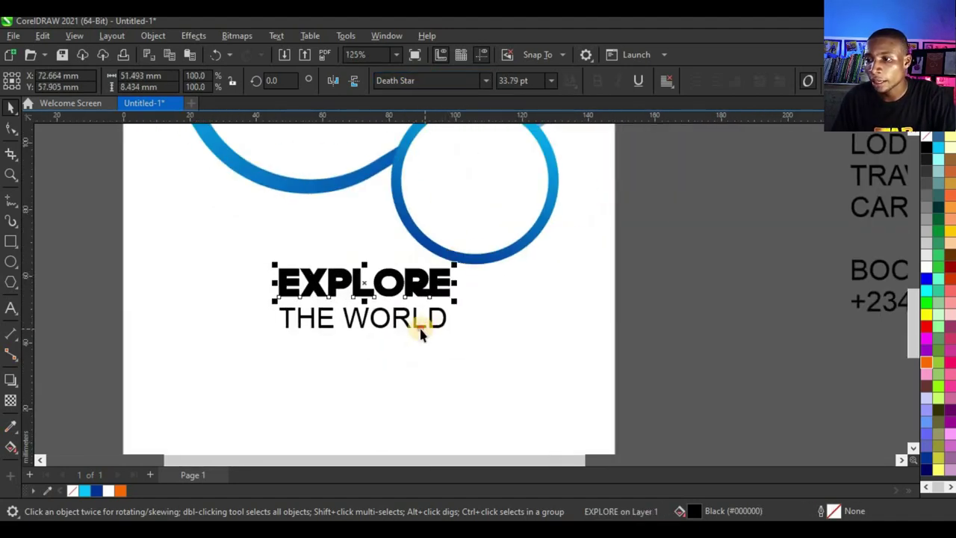
# - Set THE WORLD in the Death Star font and enlarge it to about 28.6 pt, fitted closely beneath EXPLORE
pyautogui.click(420, 327)
pyautogui.click(433, 79)
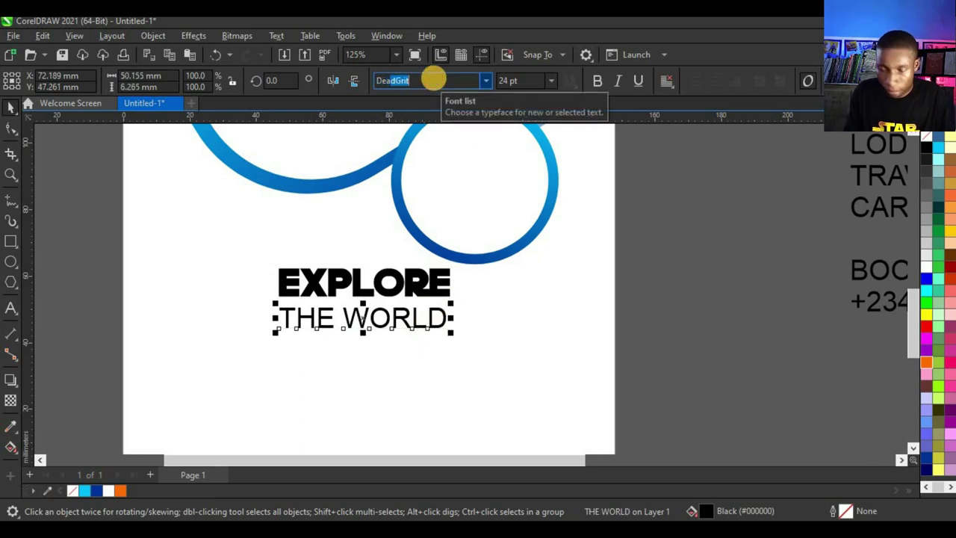
pyautogui.write('Death Sta')
pyautogui.press('Return')
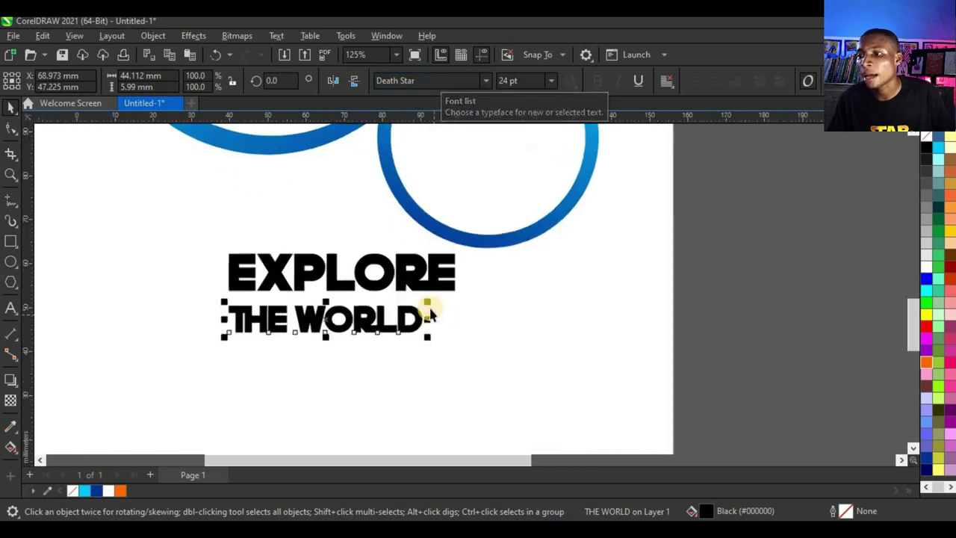
pyautogui.scroll(1, 431, 299)
pyautogui.moveTo(427, 306)
pyautogui.mouseDown()
pyautogui.moveTo(457, 296)
pyautogui.moveTo(432, 310)
pyautogui.mouseUp()
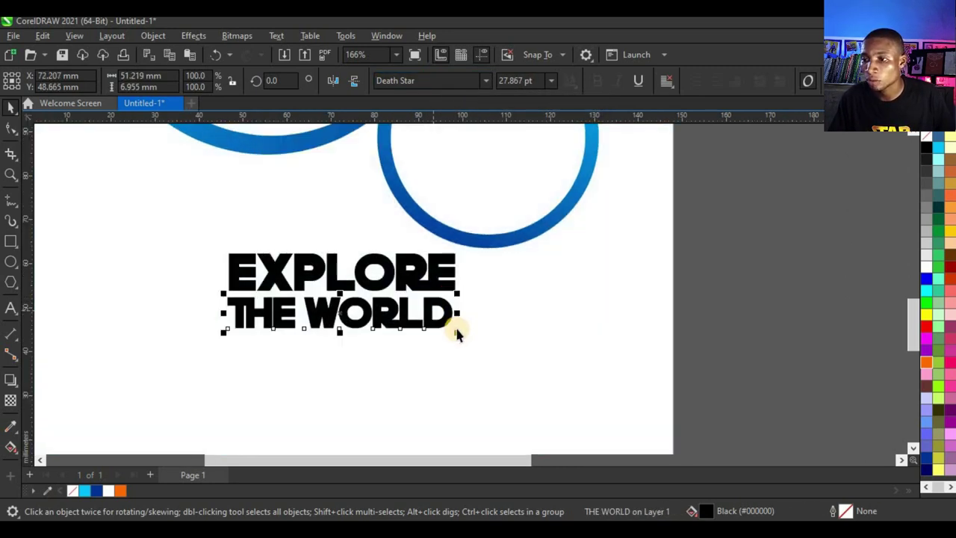
pyautogui.scroll(-4, 463, 336)
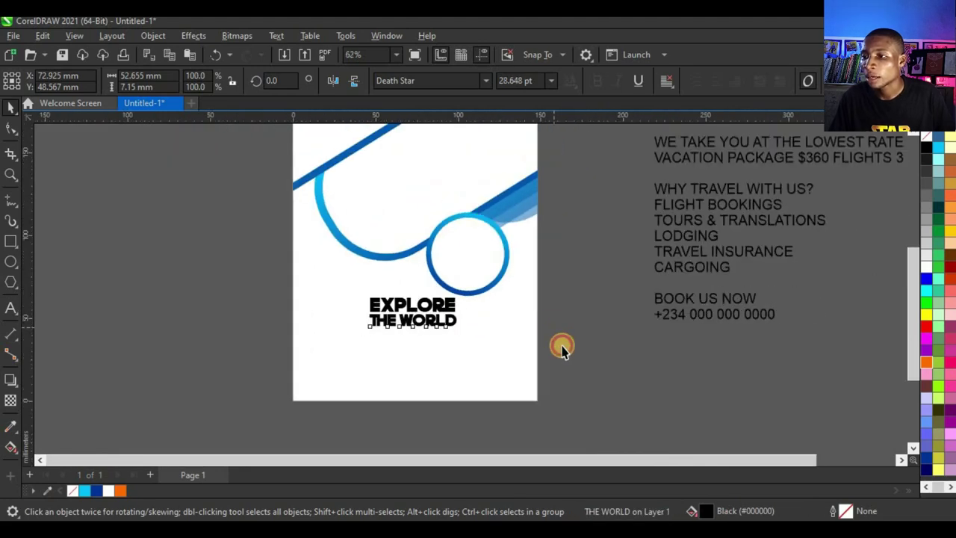
# - Move both headline lines to the left of the small circle, below the large curve, and enlarge them to about 67.3 mm wide
pyautogui.moveTo(561, 347); pyautogui.dragTo(314, 277)
pyautogui.scroll(3, 393, 306)
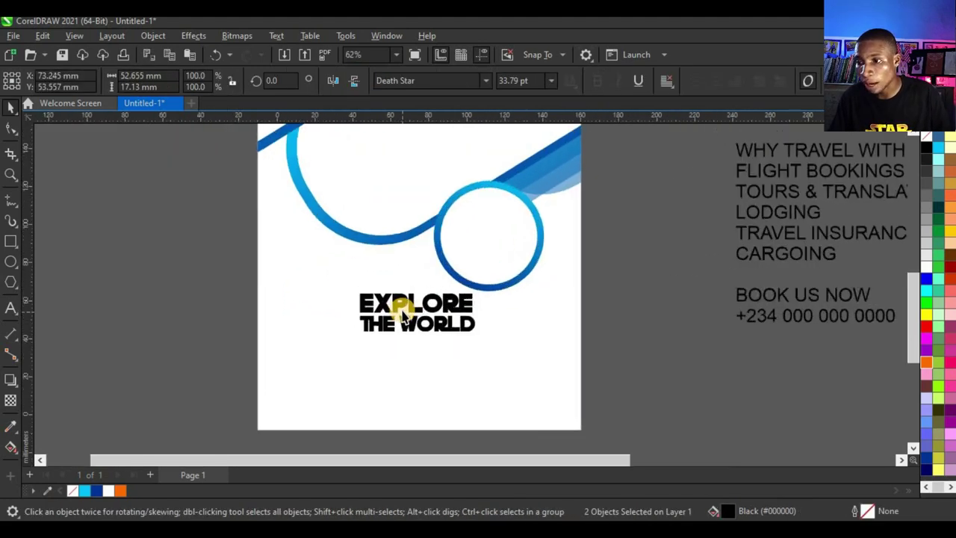
pyautogui.moveTo(401, 302); pyautogui.dragTo(299, 252)
pyautogui.moveTo(408, 302); pyautogui.dragTo(444, 326)
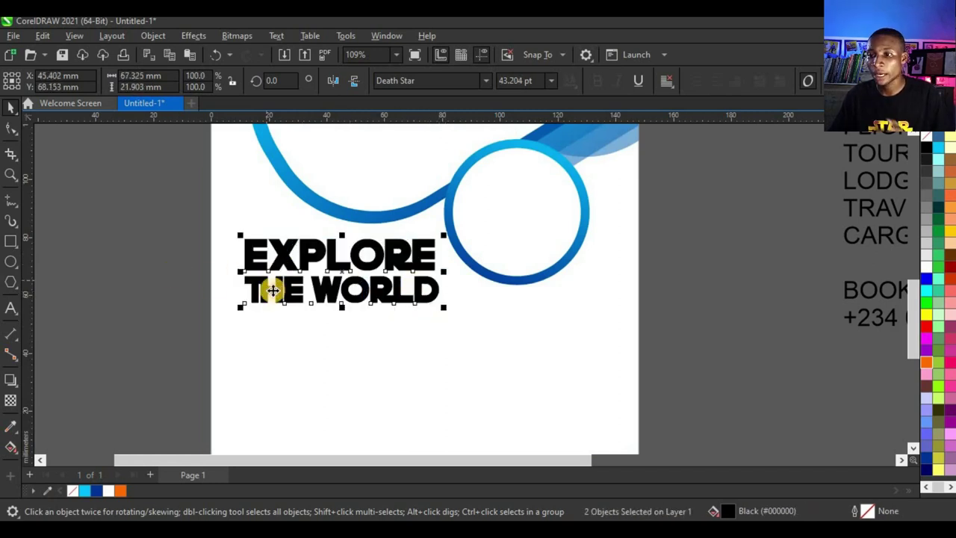
pyautogui.click(208, 273)
# - Fill EXPLORE with Navy Blue and mix in Sky Blue to get the medium blue #0071C3
pyautogui.click(282, 256)
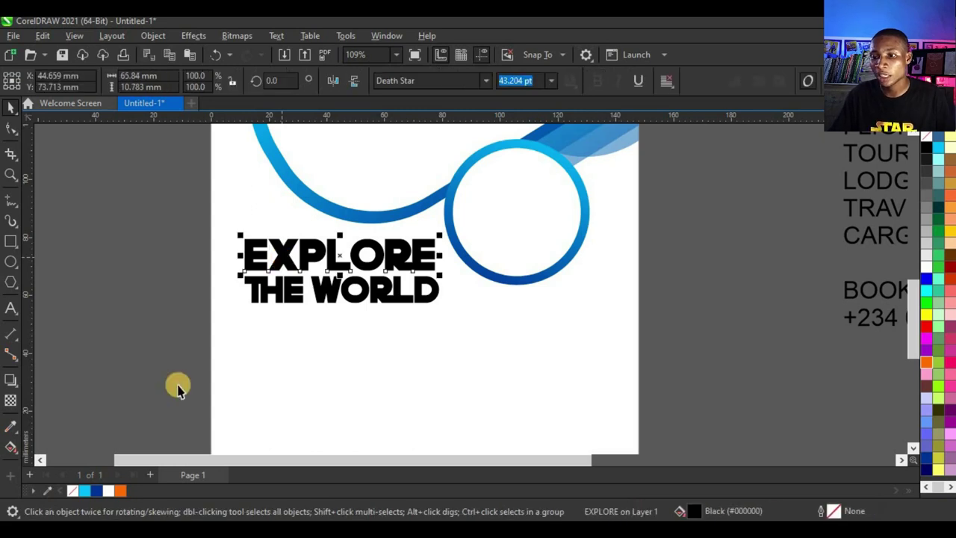
pyautogui.click(97, 491)
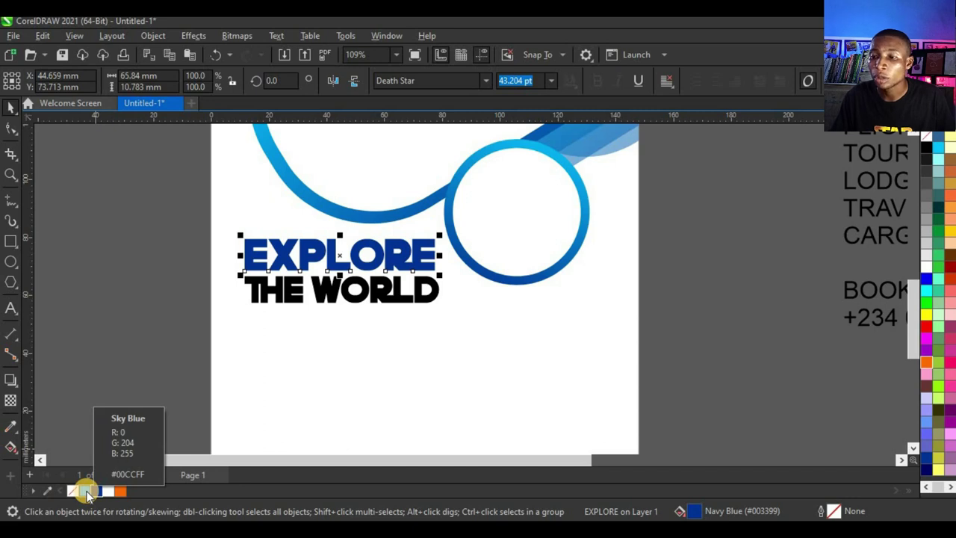
pyautogui.keyDown('ctrl'); pyautogui.click(88, 493); pyautogui.keyUp('ctrl')
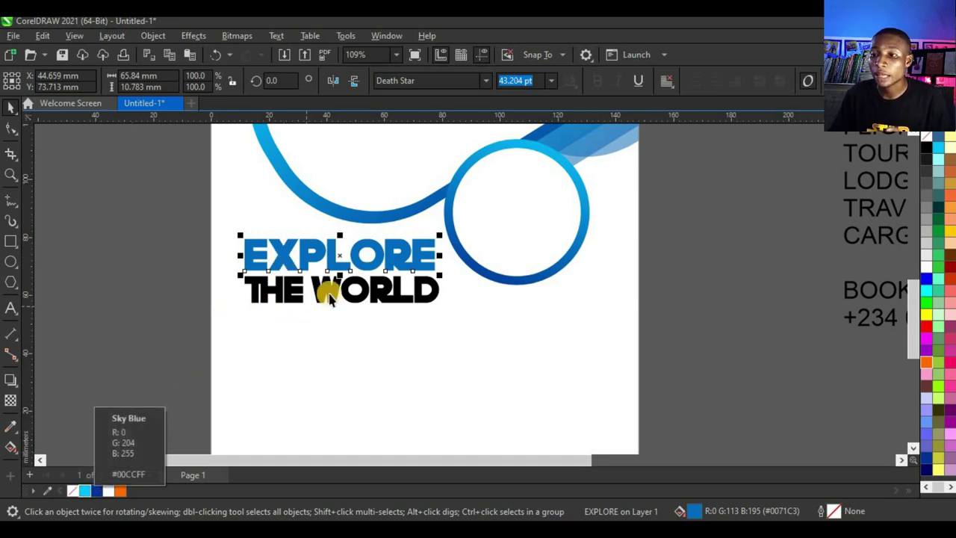
# - Fill the headline line THE WORLD with orange #FF6600
pyautogui.scroll(-1, 304, 320)
pyautogui.scroll(1, 305, 319)
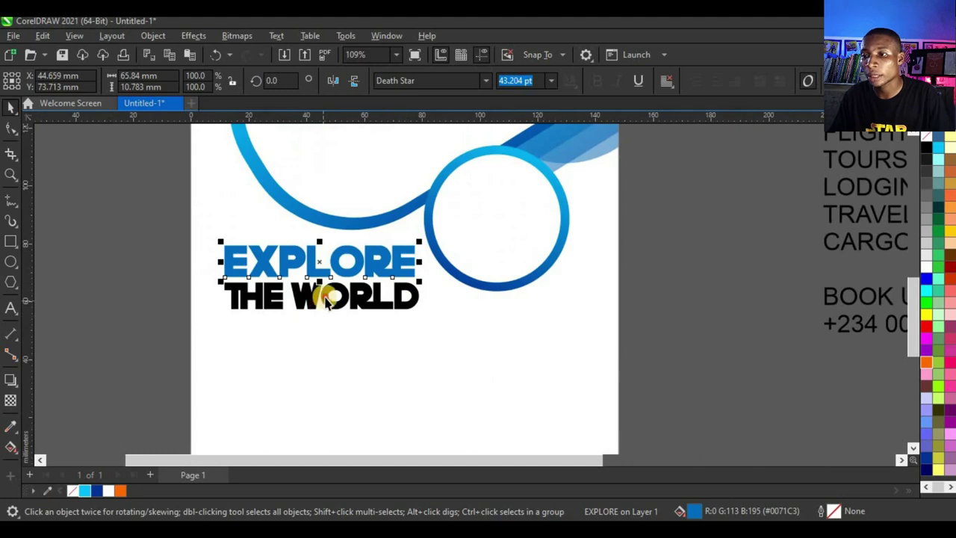
pyautogui.click(320, 302)
pyautogui.click(121, 491)
pyautogui.scroll(-1, 293, 352)
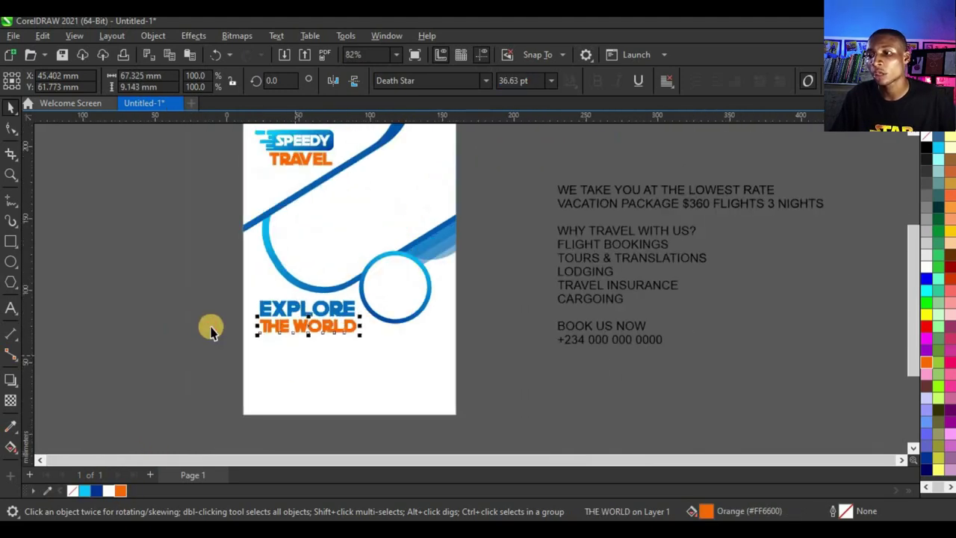
# - Cut the line WE TAKE YOU AT THE LOWEST RATE out of the copy text block beside the page
pyautogui.scroll(-1, 371, 326)
pyautogui.click(424, 330)
pyautogui.scroll(1, 424, 330)
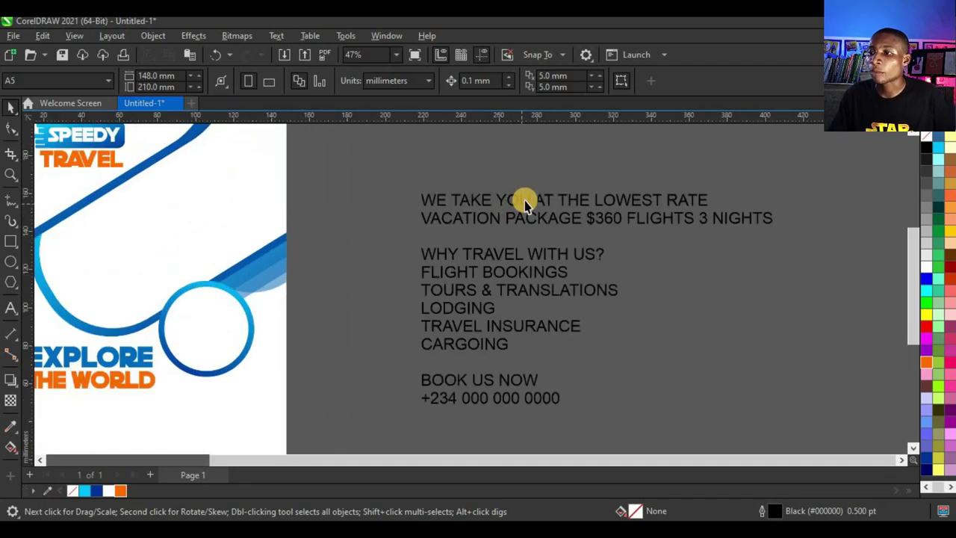
pyautogui.scroll(1, 523, 202)
pyautogui.click(556, 206)
pyautogui.scroll(-1, 560, 212)
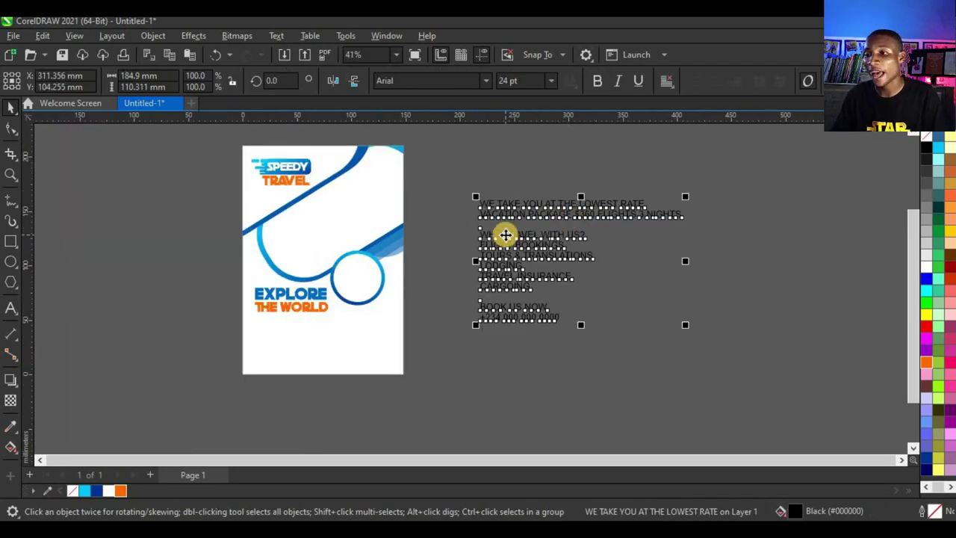
pyautogui.scroll(2, 595, 207)
pyautogui.click(696, 206)
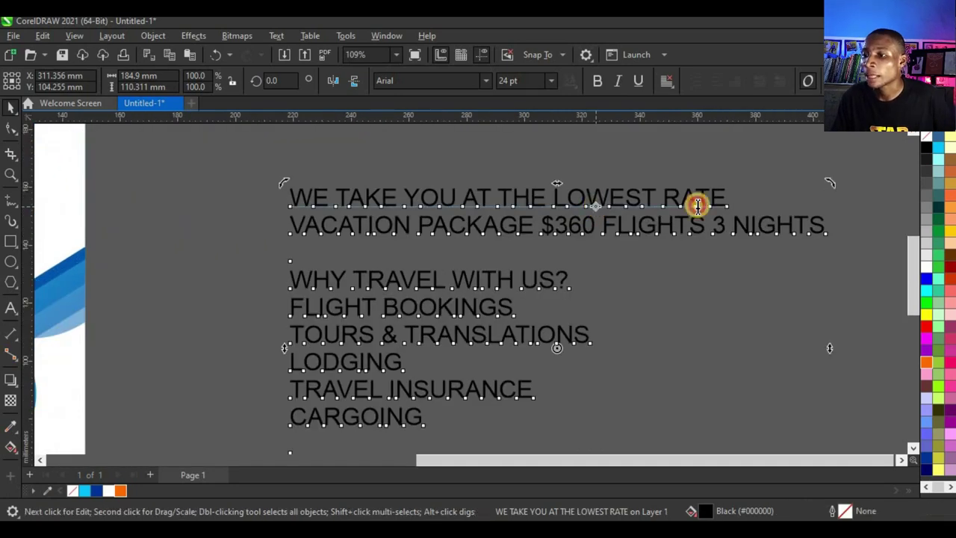
pyautogui.click(696, 205)
pyautogui.moveTo(731, 197); pyautogui.dragTo(254, 196)
pyautogui.hotkey('ctrl', 'c')
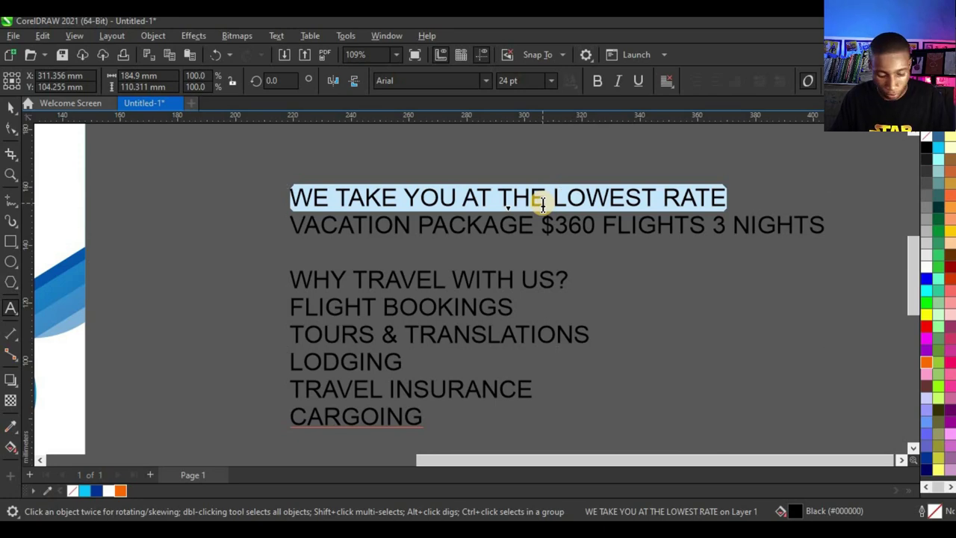
pyautogui.press('Delete')
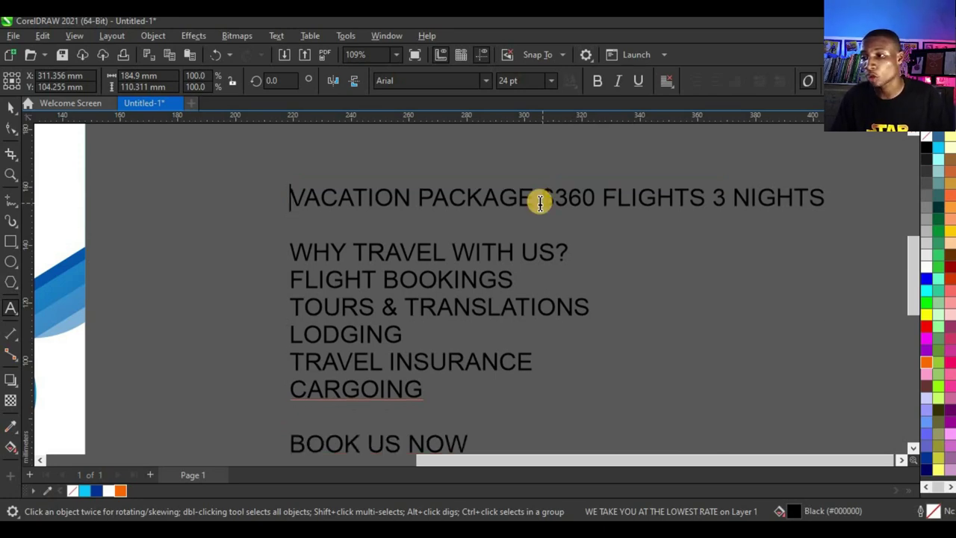
# - Paste WE TAKE YOU AT THE LOWEST RATE as a separate text object on the page below THE WORLD
pyautogui.scroll(-5, 540, 199)
pyautogui.scroll(5, 421, 276)
pyautogui.click(215, 311)
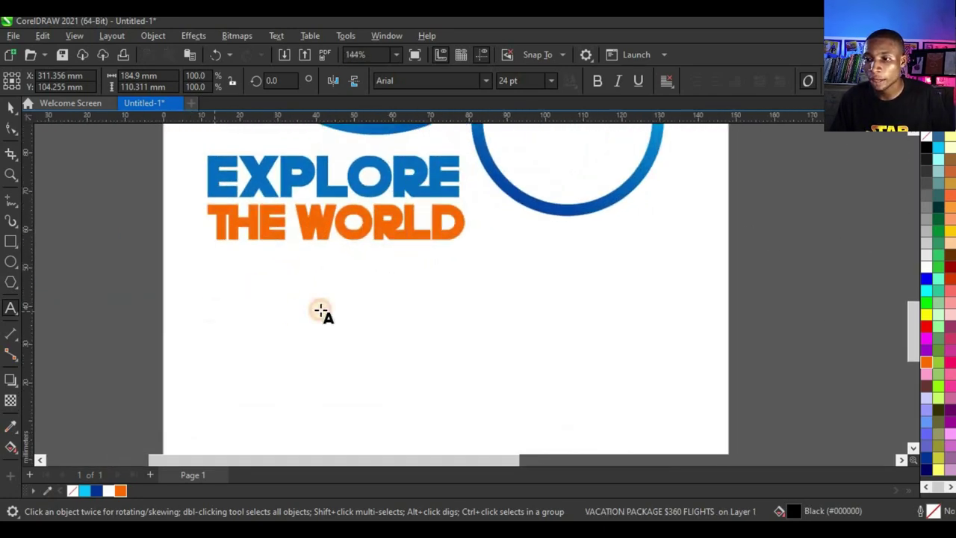
pyautogui.hotkey('ctrl', 'v')
pyautogui.click(11, 107)
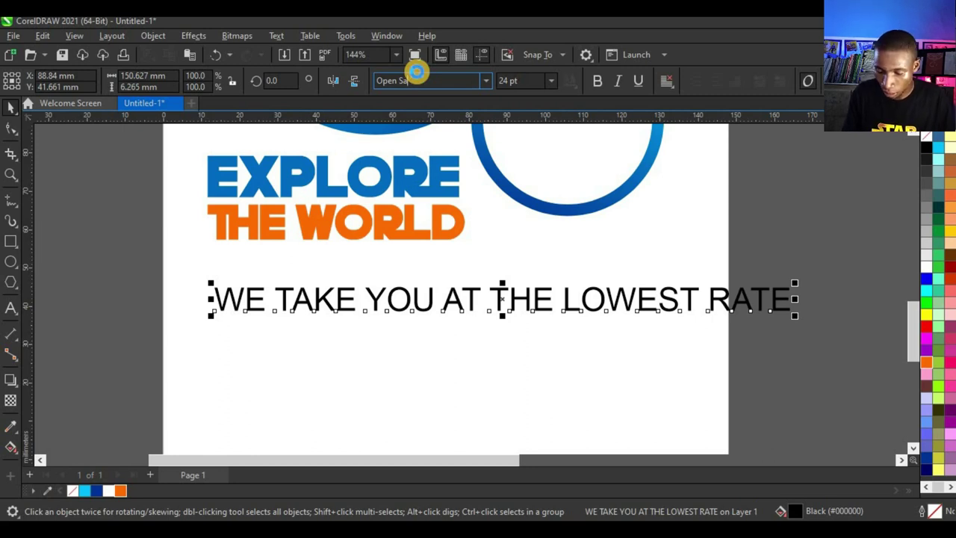
# - Set the tagline WE TAKE YOU AT THE LOWEST RATE in Open Sans at 10 pt
pyautogui.click(423, 78)
pyautogui.write('Open Sans')
pyautogui.press('Return')
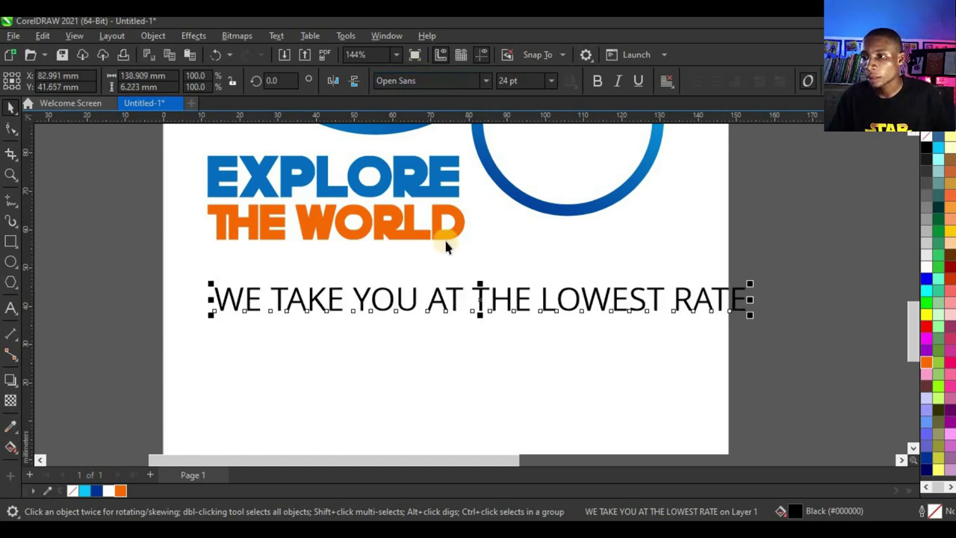
pyautogui.click(550, 82)
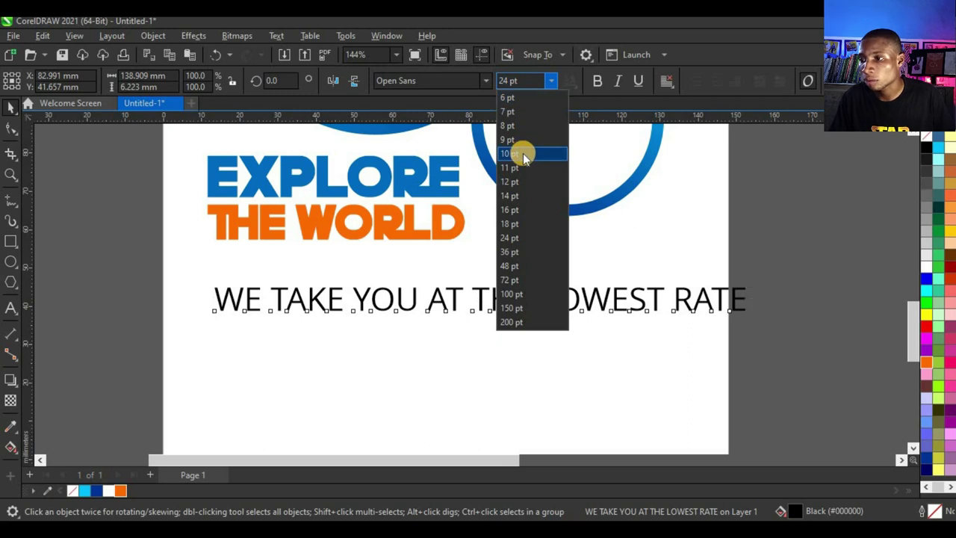
pyautogui.click(523, 153)
# - Place the tagline directly beneath THE WORLD, align their left edges and nudge the tagline slightly upward
pyautogui.moveTo(373, 307); pyautogui.dragTo(360, 258)
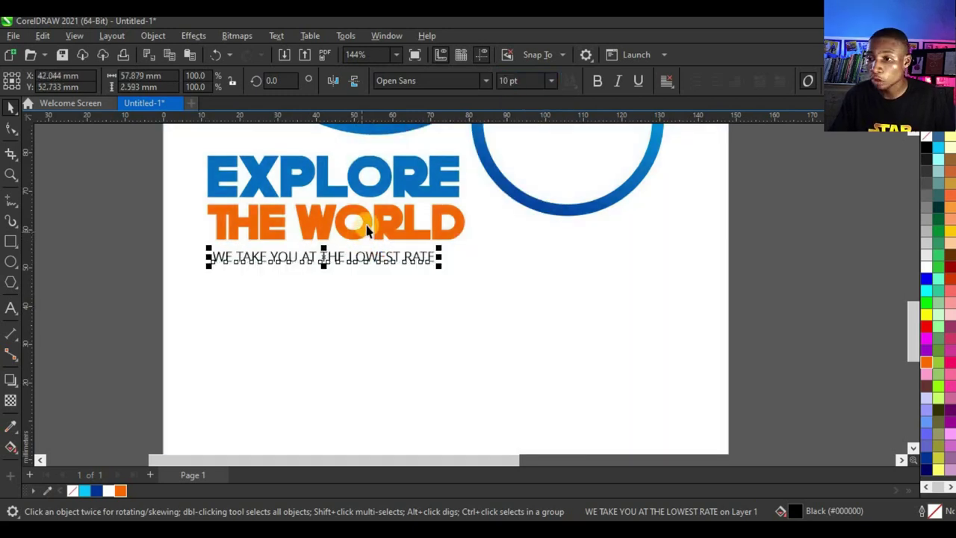
pyautogui.keyDown('shift'); pyautogui.click(367, 224); pyautogui.keyUp('shift')
pyautogui.press('l')
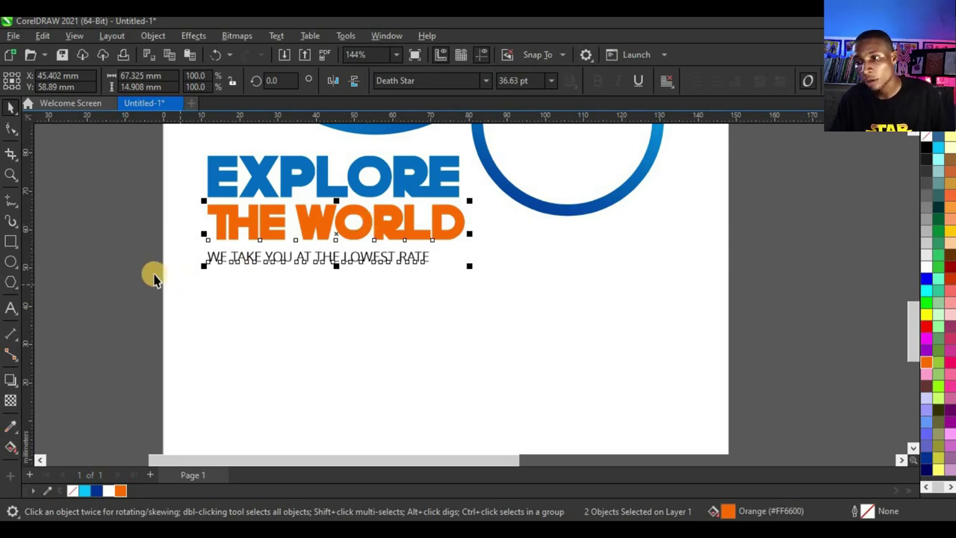
pyautogui.click(266, 257)
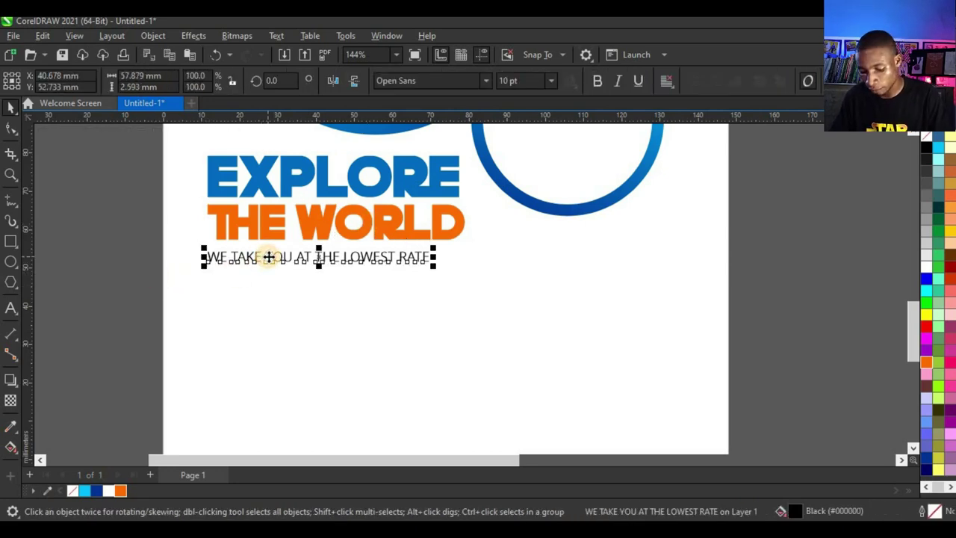
pyautogui.scroll(-2, 366, 310)
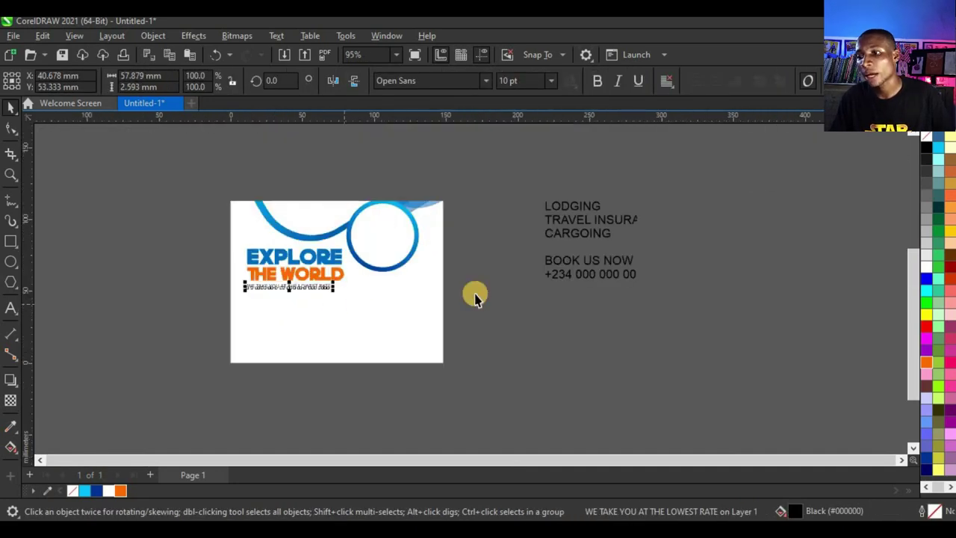
pyautogui.click(349, 303)
pyautogui.scroll(-2, 350, 303)
pyautogui.scroll(4, 348, 280)
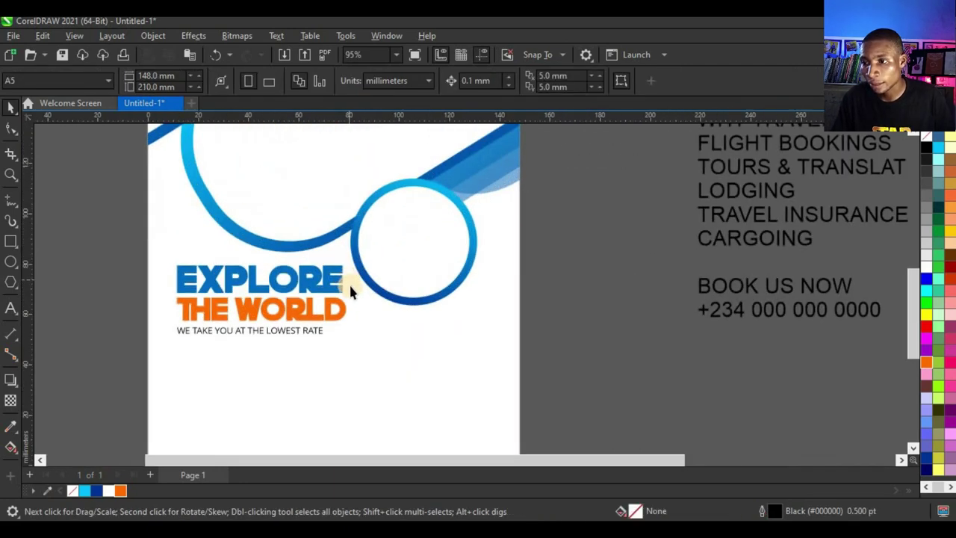
# - Cut VACATION PACKAGE $360 FLIGHTS 3 NIGHTS from the copy block and paste it as new text below the tagline
pyautogui.scroll(-2, 499, 254)
pyautogui.scroll(1, 572, 186)
pyautogui.doubleClick(576, 185)
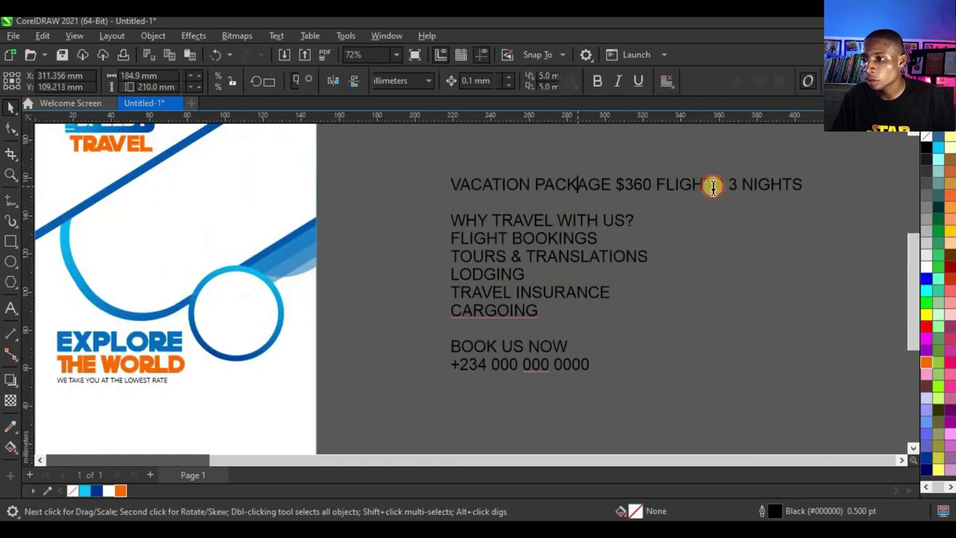
pyautogui.moveTo(801, 183); pyautogui.dragTo(440, 183)
pyautogui.hotkey('ctrl', 'c')
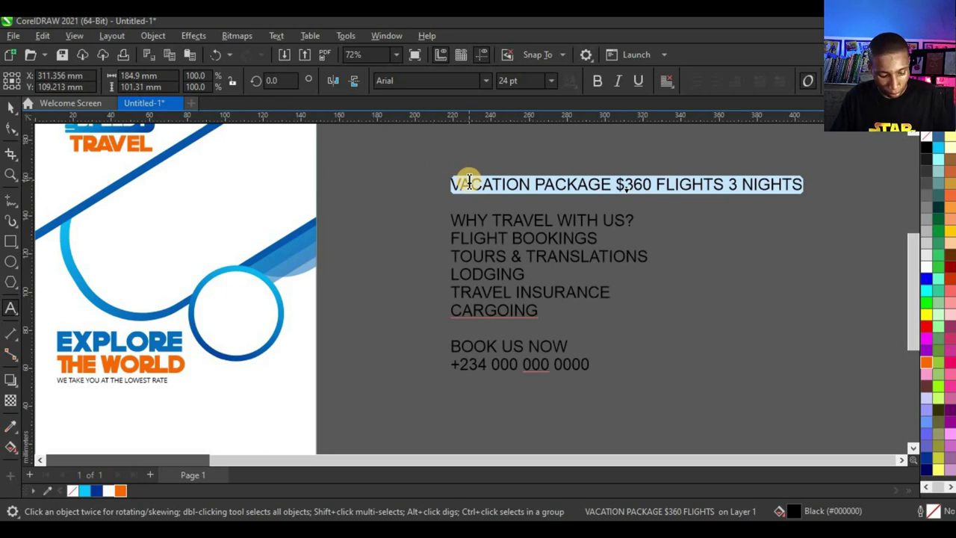
pyautogui.press('Delete')
pyautogui.scroll(-2, 223, 324)
pyautogui.scroll(2, 224, 324)
pyautogui.click(288, 322)
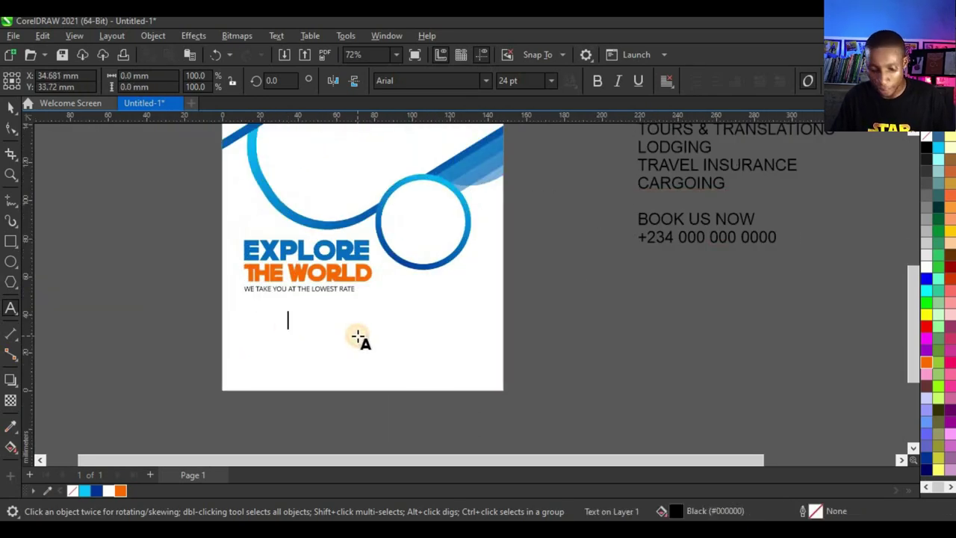
pyautogui.hotkey('ctrl', 'v')
# - Split the pasted text into the lines VACATION, PACKAGE and $360 FLIGHTS 3 NIGHTS, and break them apart into separate objects
pyautogui.scroll(2, 358, 338)
pyautogui.click(359, 299)
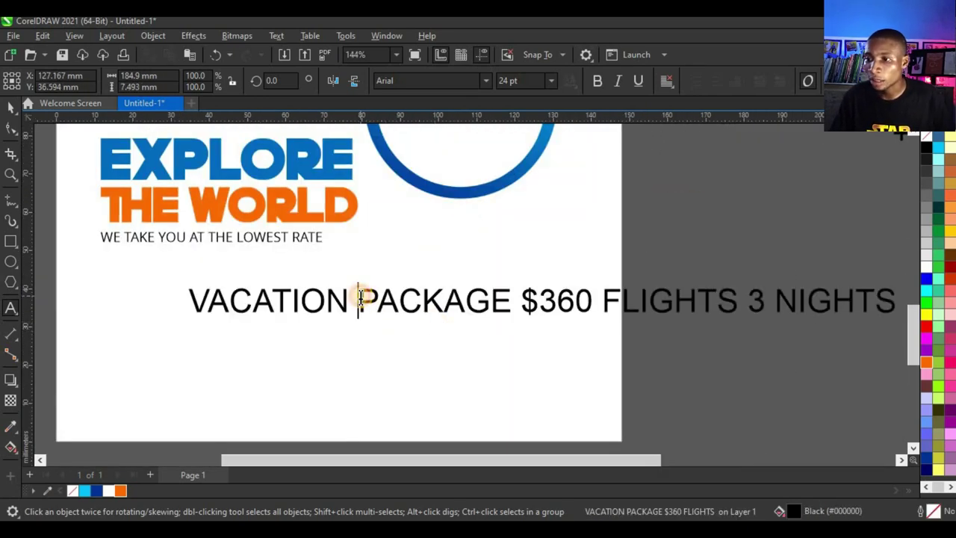
pyautogui.press('Return')
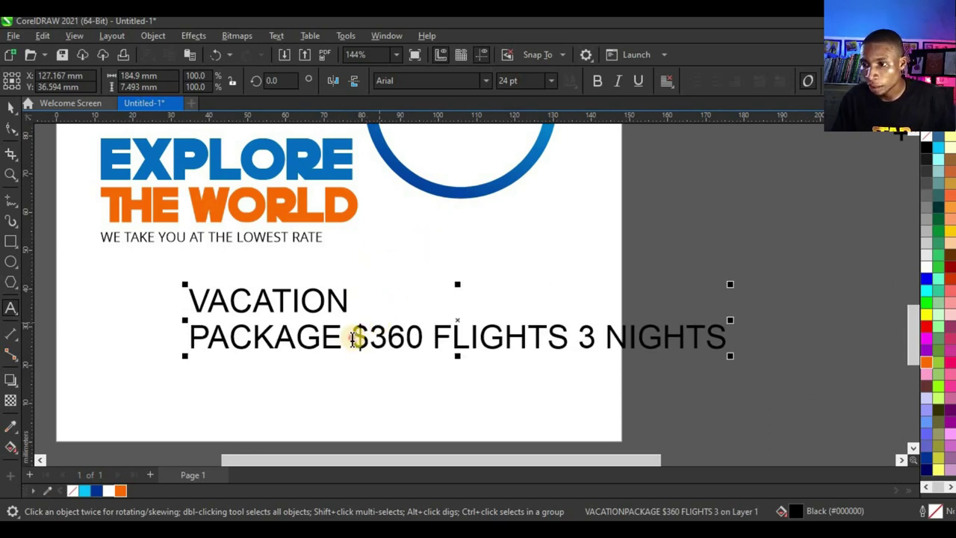
pyautogui.click(350, 338)
pyautogui.press('BackSpace')
pyautogui.press('Return')
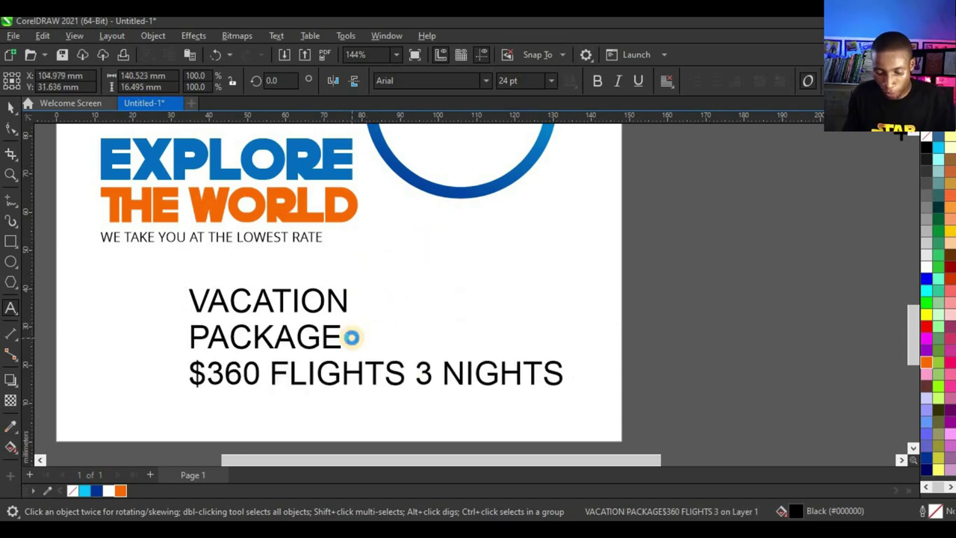
pyautogui.hotkey('ctrl', 'k')
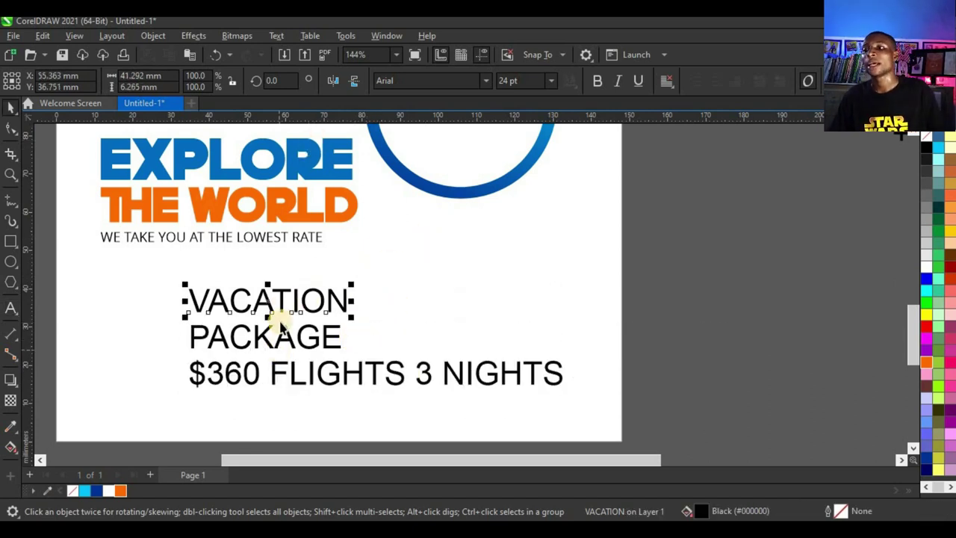
# - Move the three vacation package text lines together to the right, clearing the space beneath the tagline
pyautogui.scroll(-2, 572, 388)
pyautogui.moveTo(584, 393); pyautogui.dragTo(241, 305)
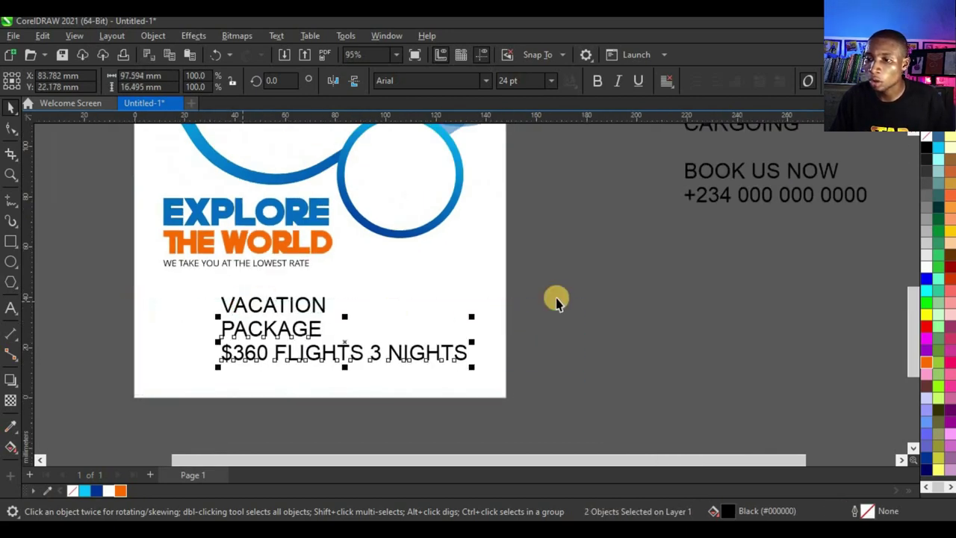
pyautogui.click(239, 330)
pyautogui.moveTo(367, 331); pyautogui.dragTo(506, 331)
pyautogui.scroll(2, 128, 313)
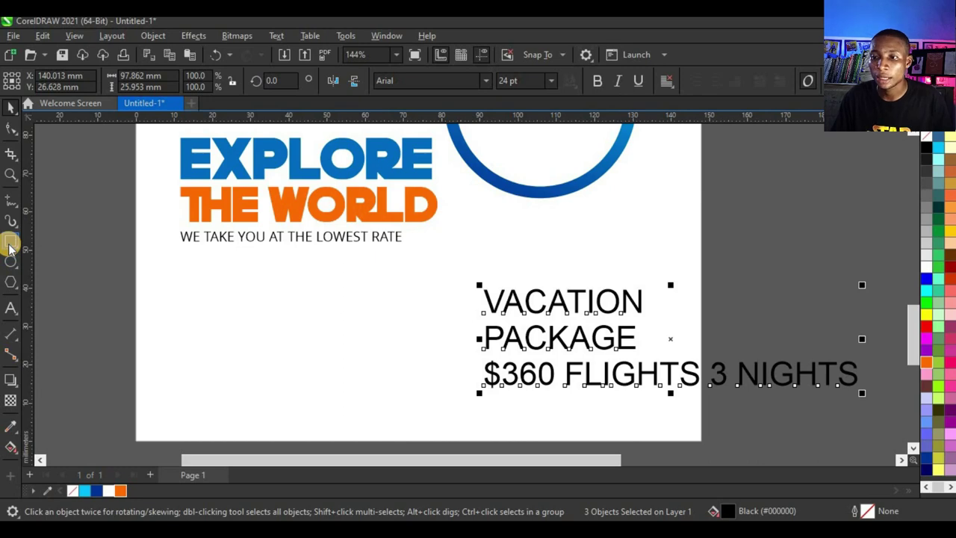
# - Draw a straight horizontal line about 65 mm long just beneath the tagline with the Pen tool
pyautogui.click(12, 209)
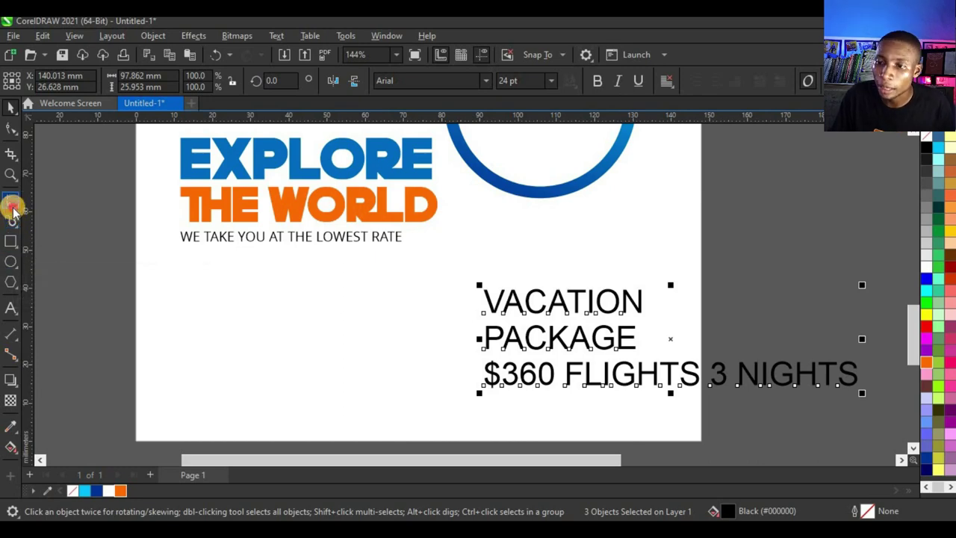
pyautogui.click(79, 245)
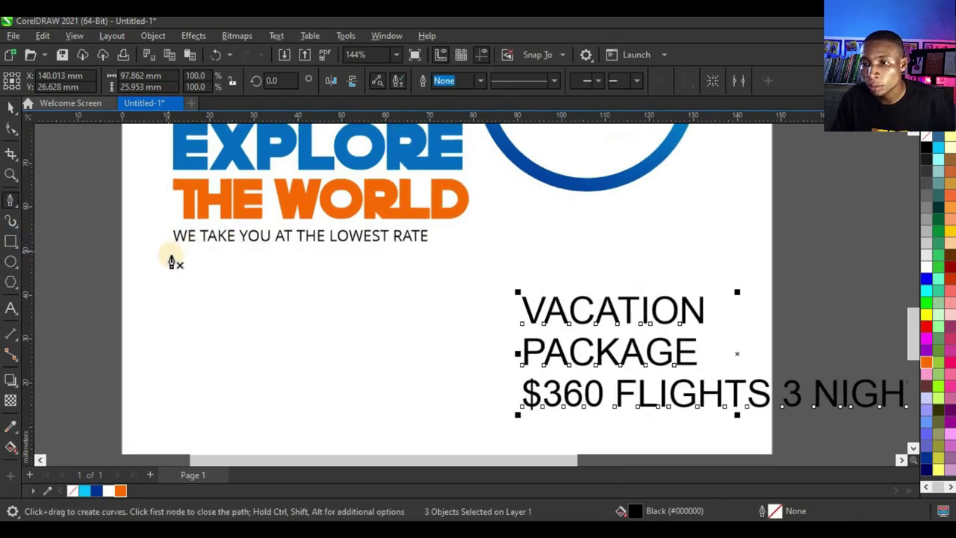
pyautogui.click(176, 253)
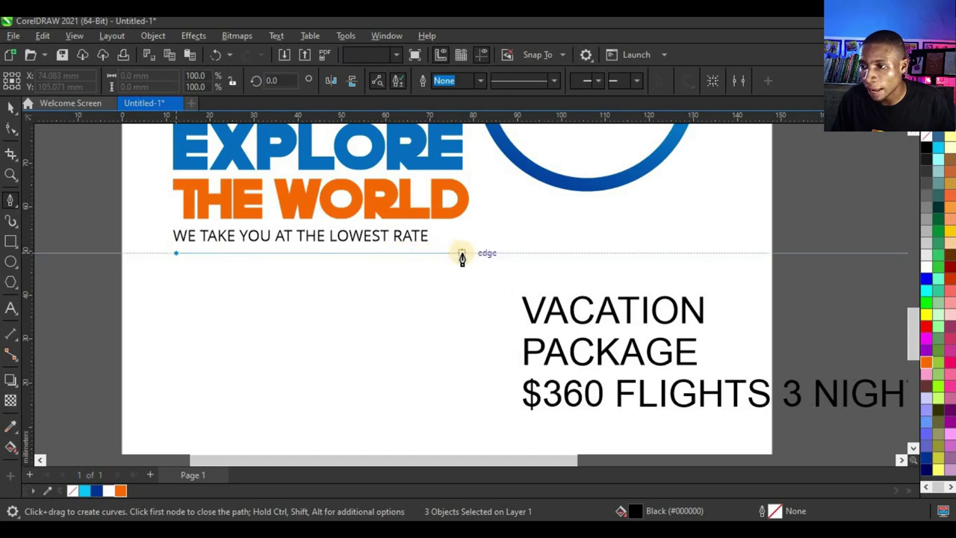
pyautogui.doubleClick(462, 253)
pyautogui.click(11, 107)
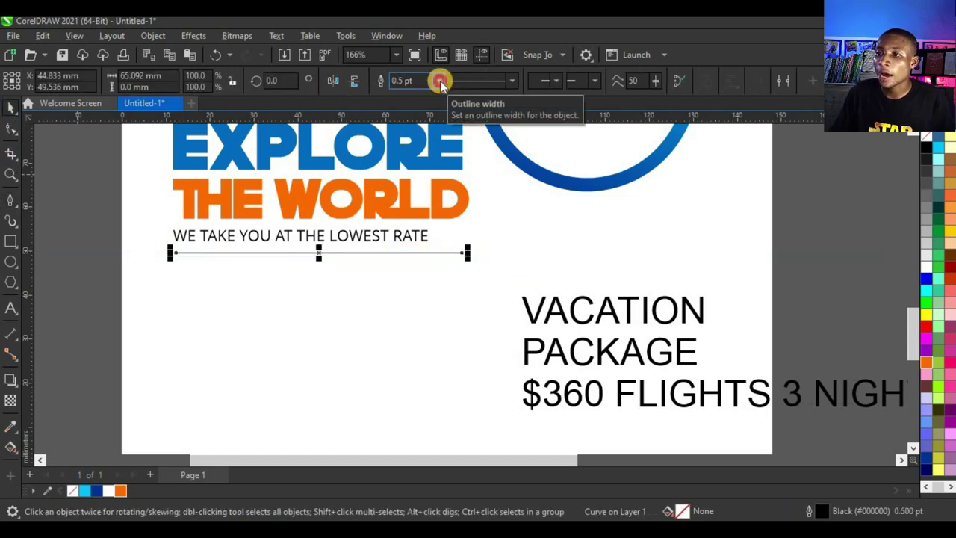
# - Set the outline width of the horizontal line beneath the tagline to 2.0 pt
pyautogui.click(439, 80)
pyautogui.click(406, 145)
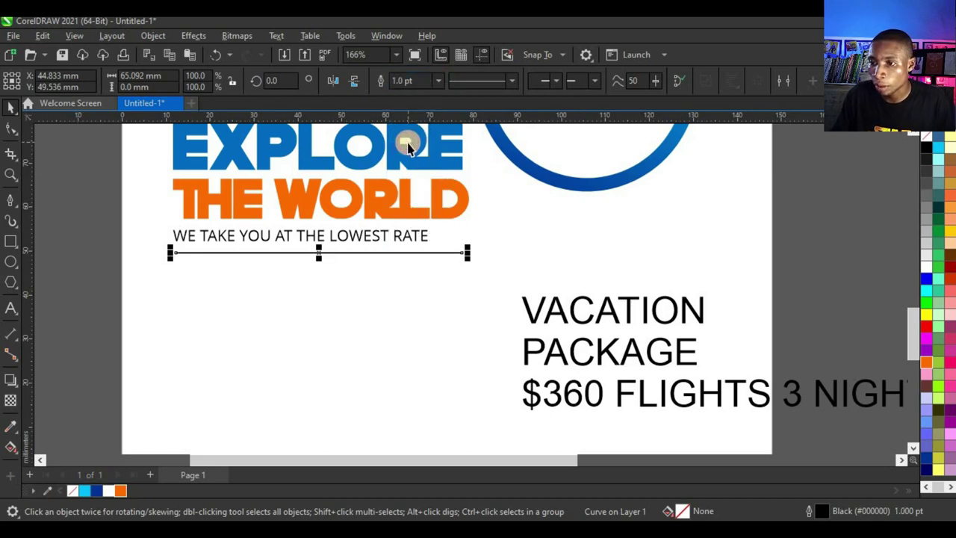
pyautogui.click(438, 81)
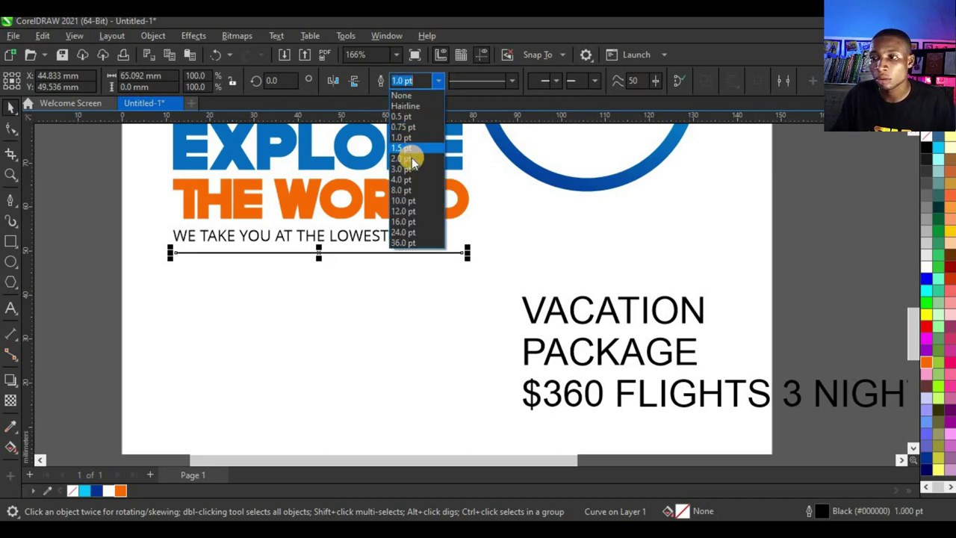
pyautogui.click(411, 160)
# - Draw a rectangle about 40 mm wide and 22 mm high below the horizontal line, near its left end
pyautogui.scroll(-2, 313, 303)
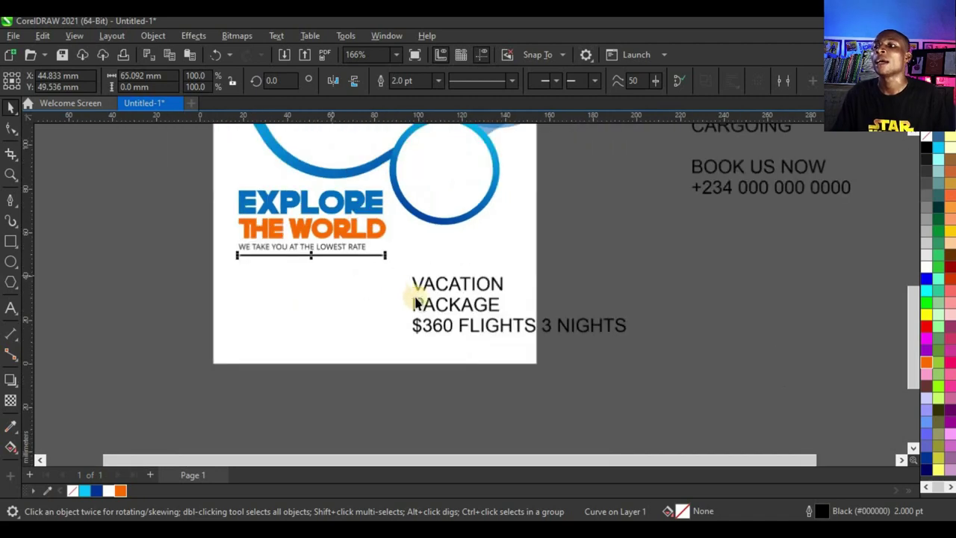
pyautogui.scroll(1, 215, 298)
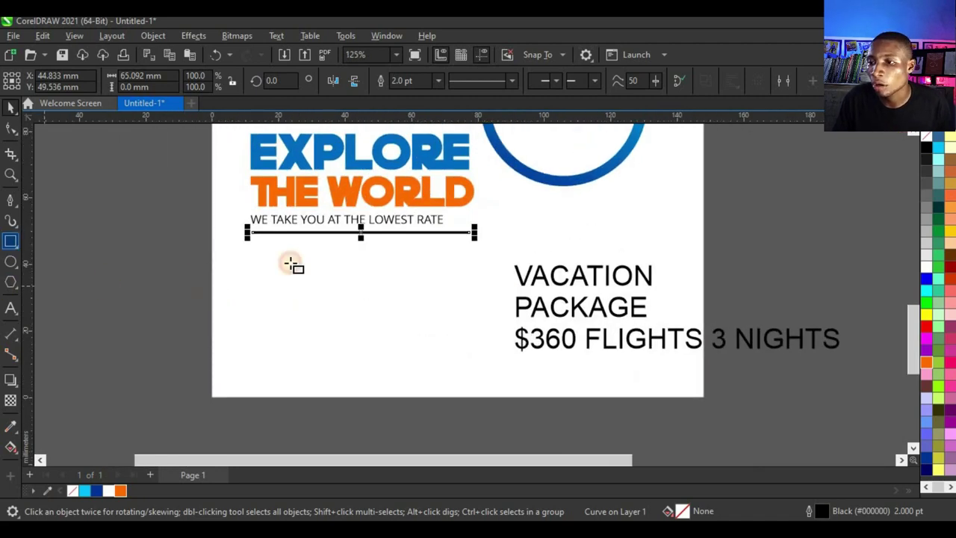
pyautogui.scroll(1, 291, 263)
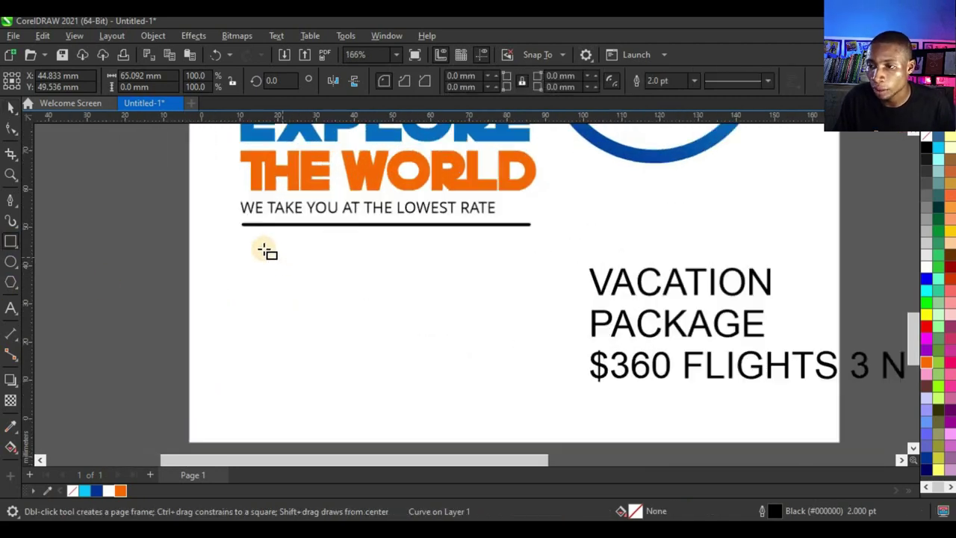
pyautogui.click(14, 240)
pyautogui.moveTo(246, 252); pyautogui.dragTo(391, 342)
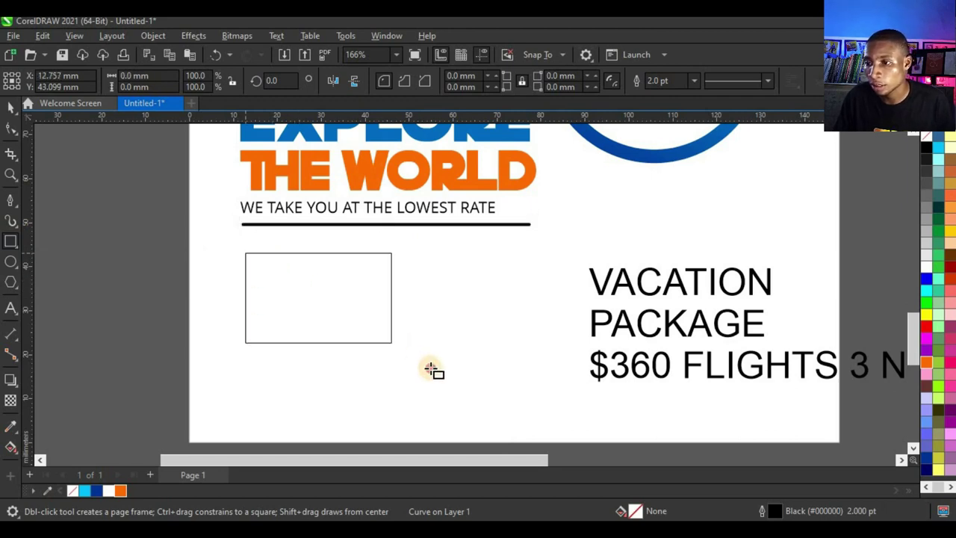
pyautogui.moveTo(431, 368); pyautogui.dragTo(423, 350)
# - Round all four corners of the rectangle to a radius of about 4.5 mm with the Shape tool
pyautogui.click(10, 131)
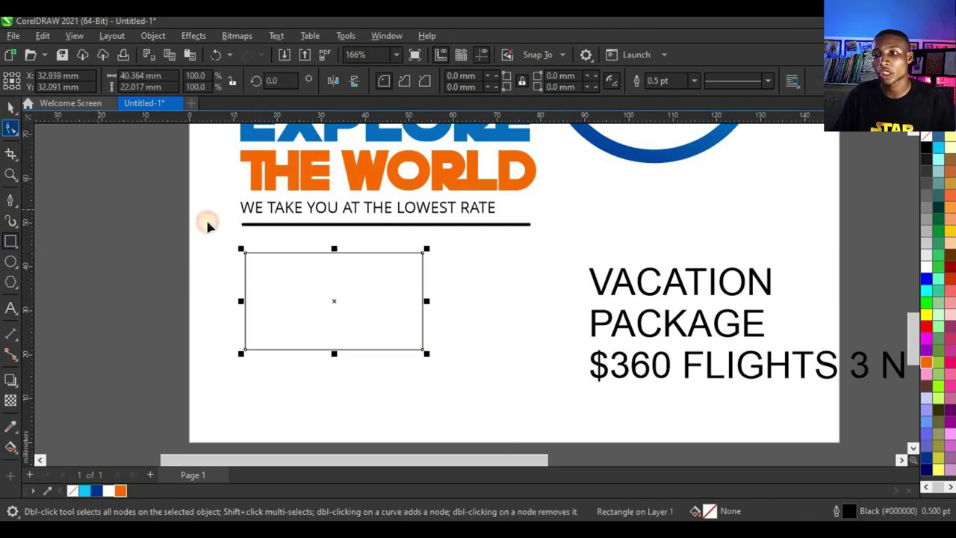
pyautogui.click(244, 256)
pyautogui.moveTo(248, 256); pyautogui.dragTo(265, 253)
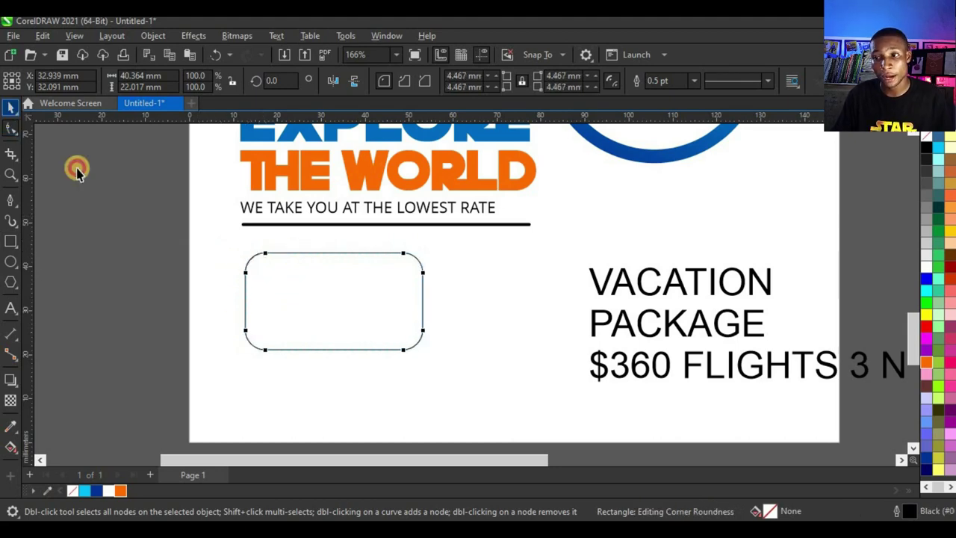
# - Place a copy of the blue-gradient circle outside the page, beside the EXPLORE THE WORLD headline
pyautogui.press('space')
pyautogui.scroll(-3, 271, 331)
pyautogui.scroll(2, 316, 246)
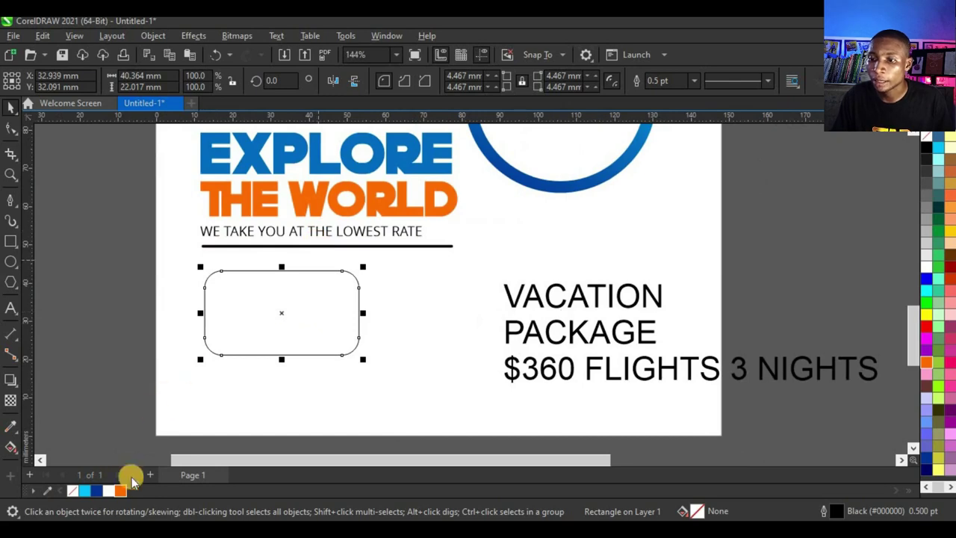
pyautogui.scroll(-3, 261, 370)
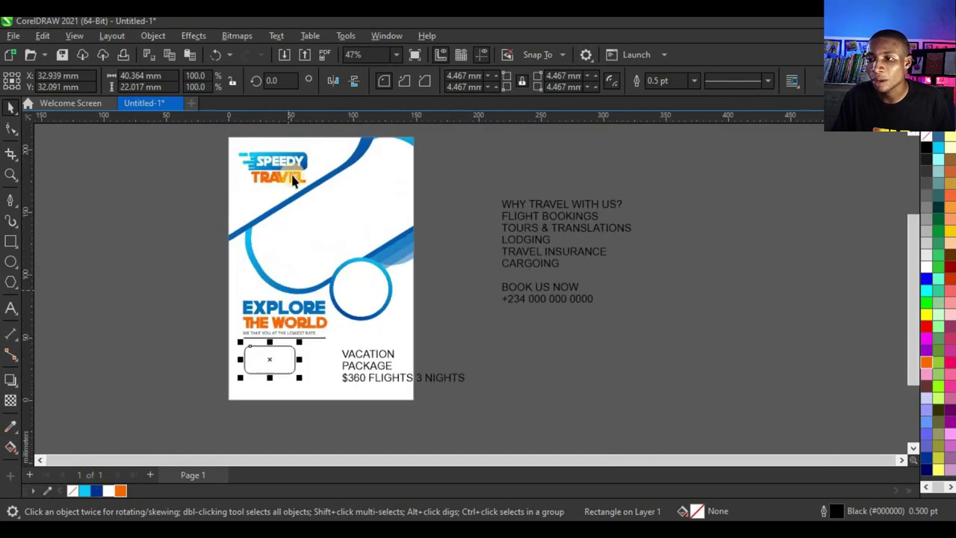
pyautogui.scroll(2, 293, 181)
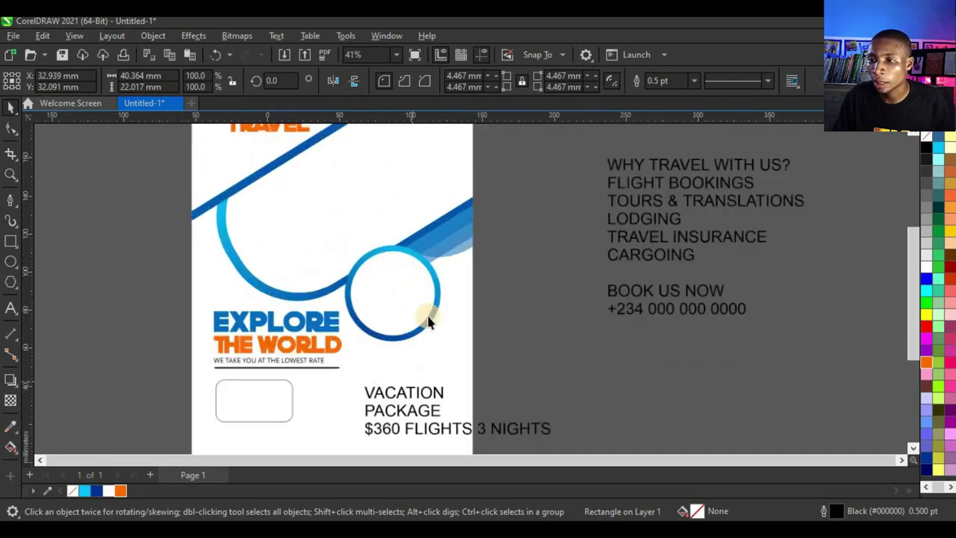
pyautogui.scroll(2, 429, 321)
pyautogui.click(444, 292)
pyautogui.moveTo(443, 290); pyautogui.dragTo(156, 358)
pyautogui.scroll(1, 199, 427)
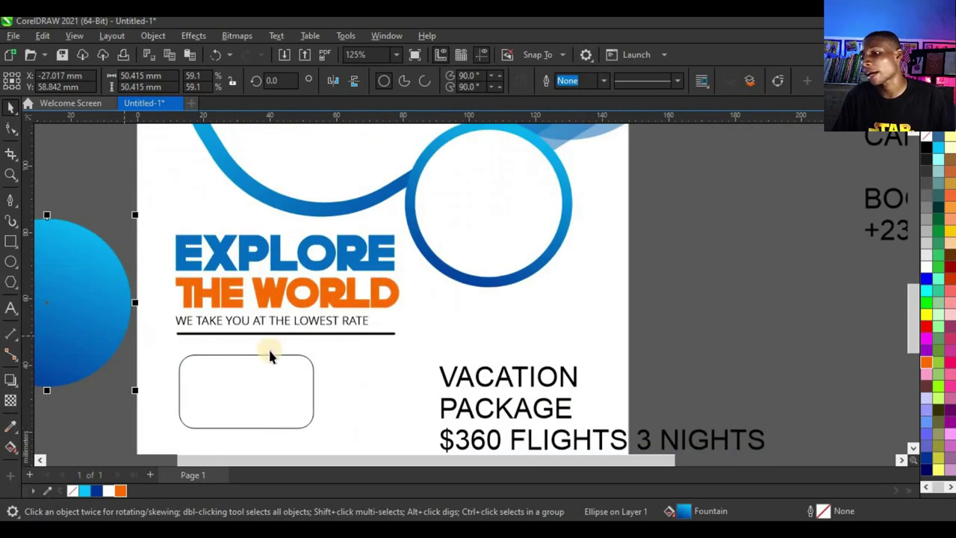
# - Copy the gradient circle's fill onto the rounded rectangle below the horizontal line
pyautogui.scroll(-1, 269, 356)
pyautogui.scroll(1, 220, 398)
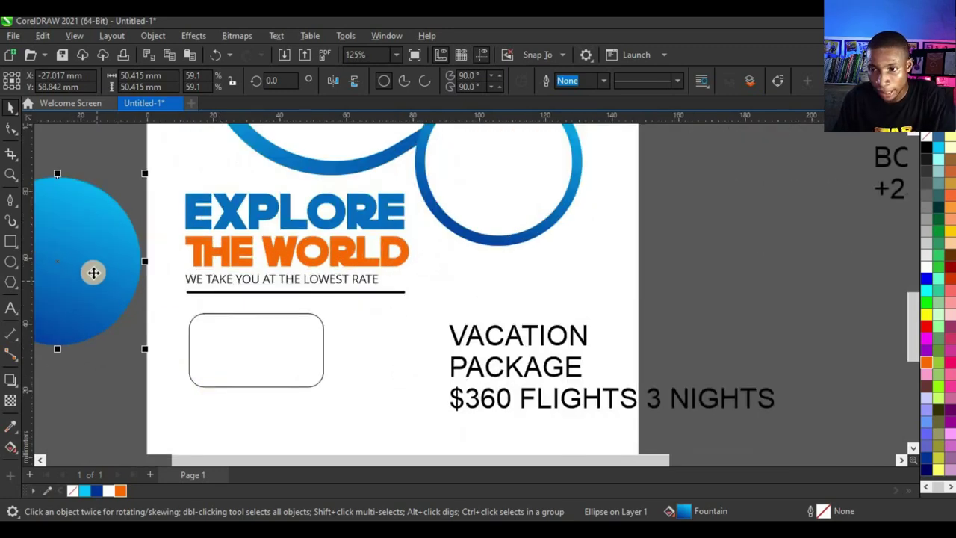
pyautogui.moveTo(85, 261); pyautogui.dragTo(235, 349)
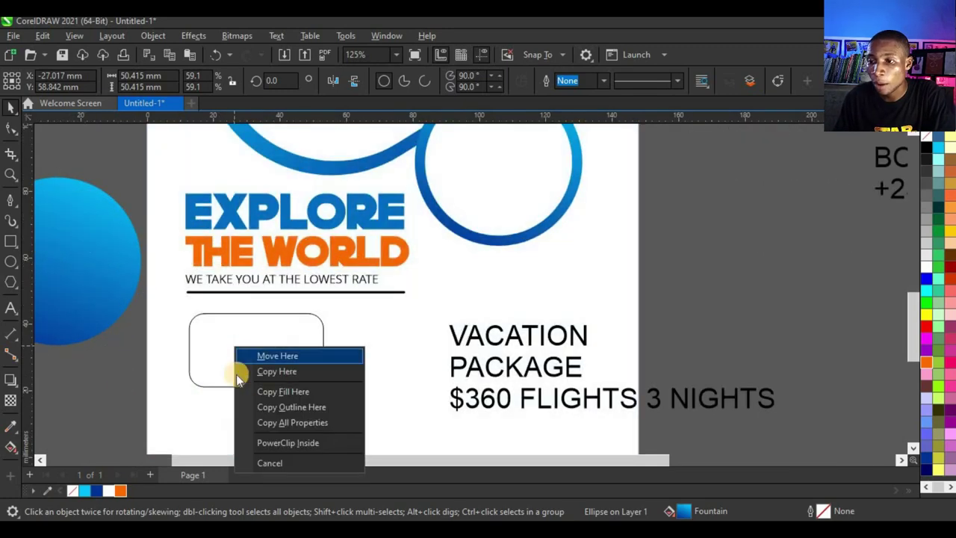
pyautogui.click(294, 395)
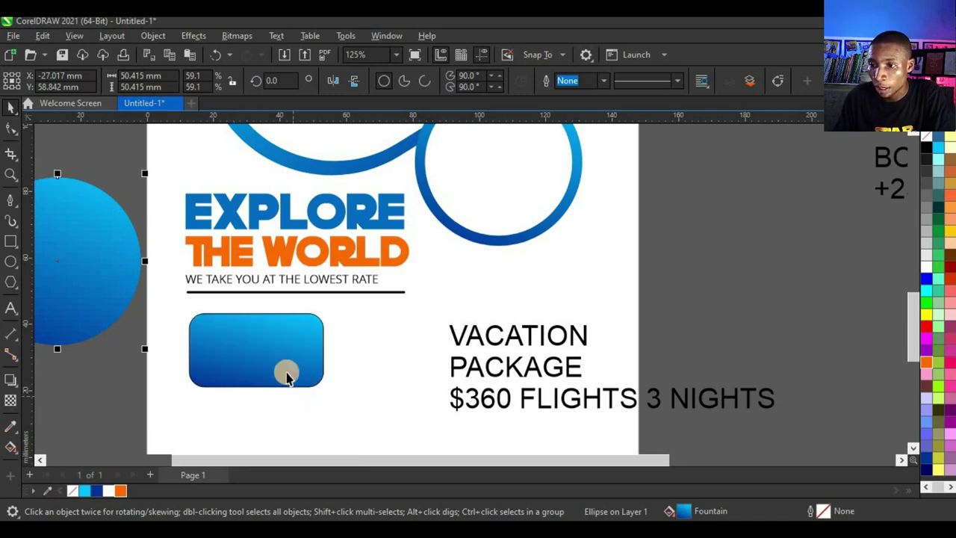
# - Remove the outline from the gradient-filled rounded rectangle
pyautogui.scroll(2, 280, 361)
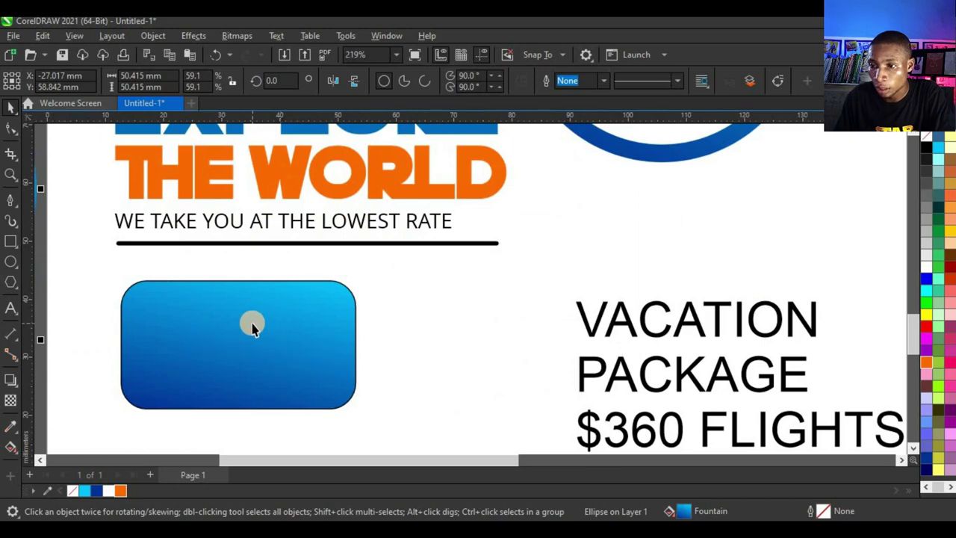
pyautogui.click(253, 323)
pyautogui.rightClick(69, 490)
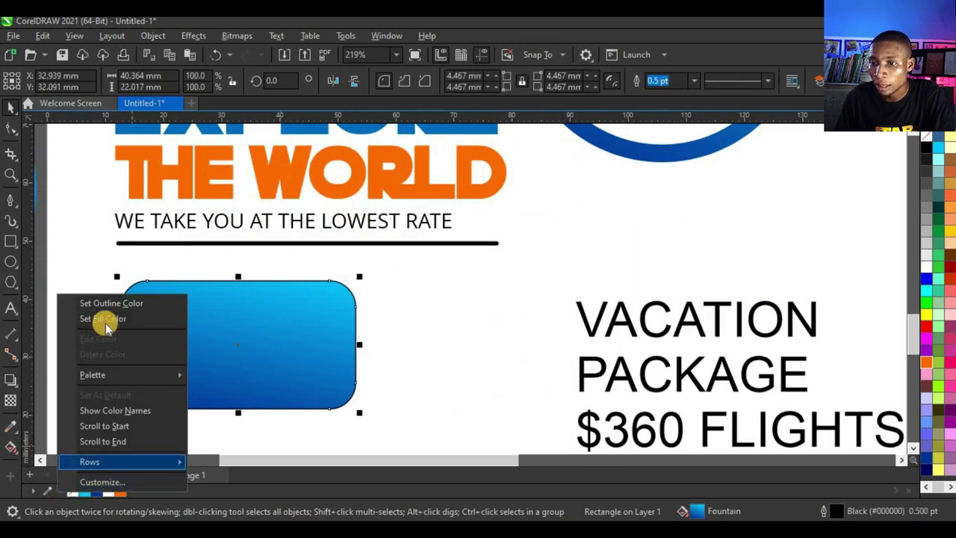
pyautogui.click(111, 303)
# - Delete the spare gradient circle lying outside the page
pyautogui.scroll(-2, 266, 297)
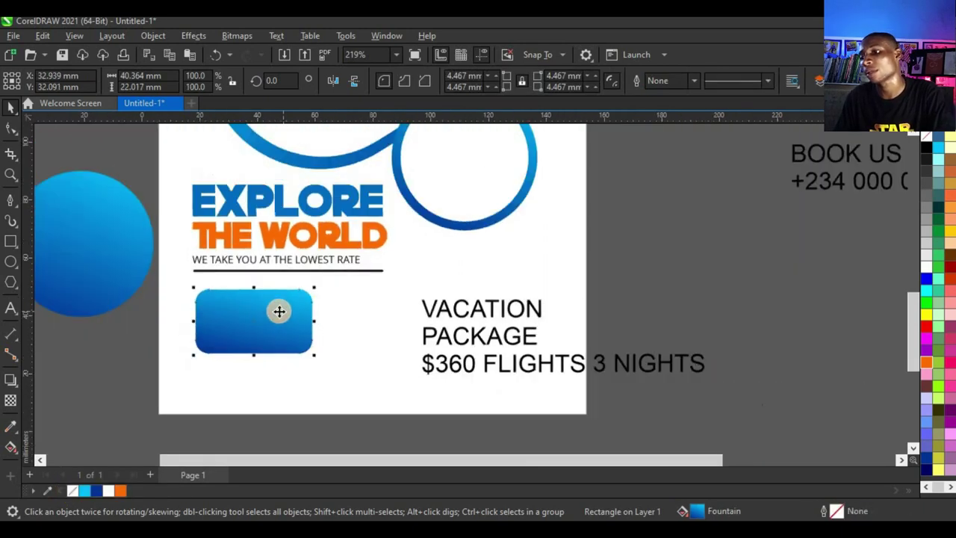
pyautogui.click(112, 234)
pyautogui.press('Delete')
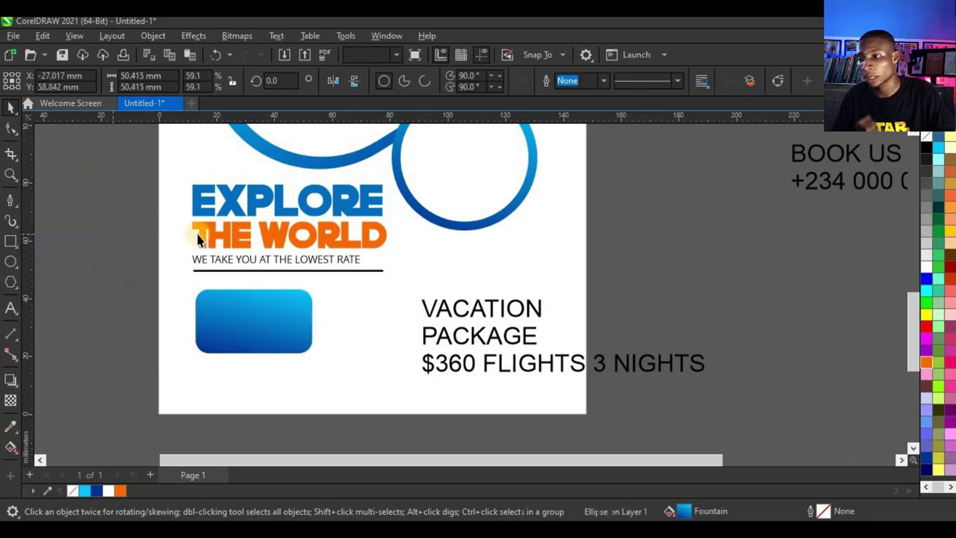
# - Enlarge the rounded gradient rectangle proportionally to about 41.7 mm wide and 22.7 mm high
pyautogui.scroll(2, 263, 324)
pyautogui.click(299, 328)
pyautogui.scroll(1, 343, 350)
pyautogui.scroll(-2, 381, 377)
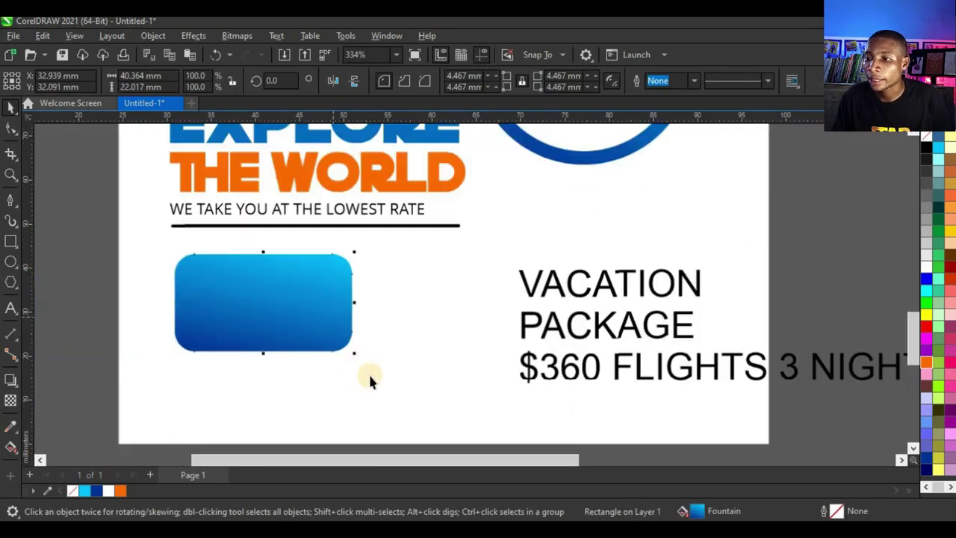
pyautogui.scroll(1, 362, 366)
pyautogui.moveTo(355, 351)
pyautogui.mouseDown()
pyautogui.moveTo(367, 368)
pyautogui.moveTo(372, 341)
pyautogui.moveTo(364, 352)
pyautogui.mouseUp()
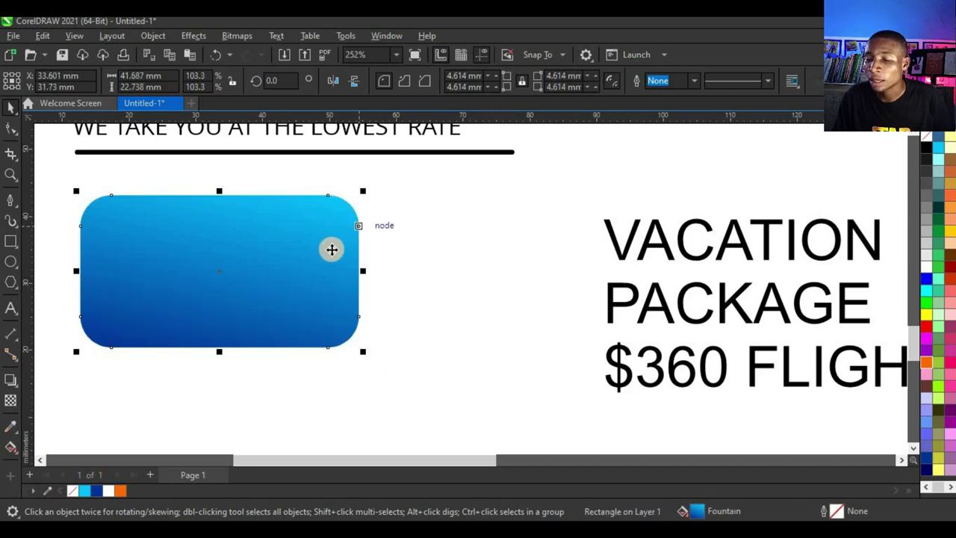
# - Create a smaller centered duplicate of the rounded rectangle, about 36.2 mm wide and 19.7 mm high, inside the original
pyautogui.moveTo(364, 193); pyautogui.dragTo(356, 203)
pyautogui.rightClick(356, 203)
pyautogui.click(277, 266)
pyautogui.click(296, 261)
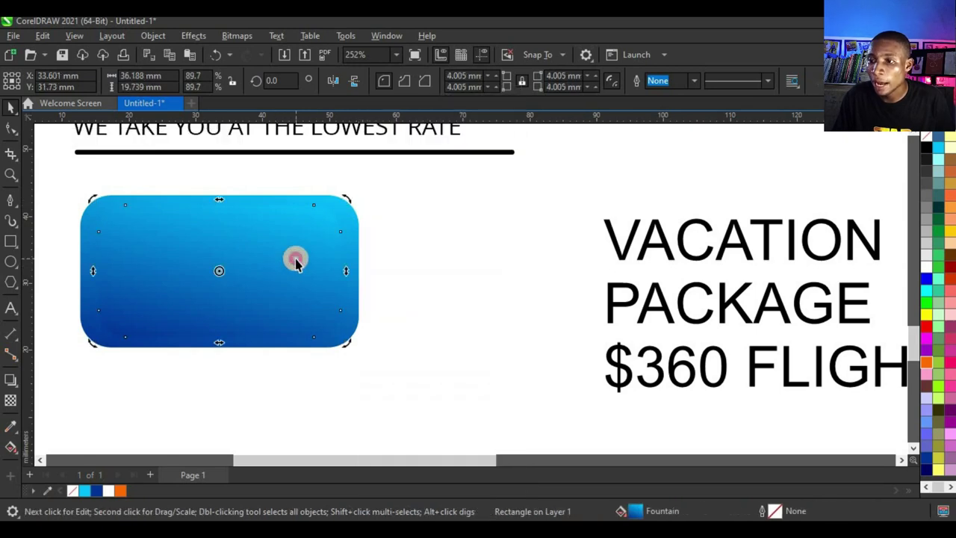
pyautogui.click(296, 262)
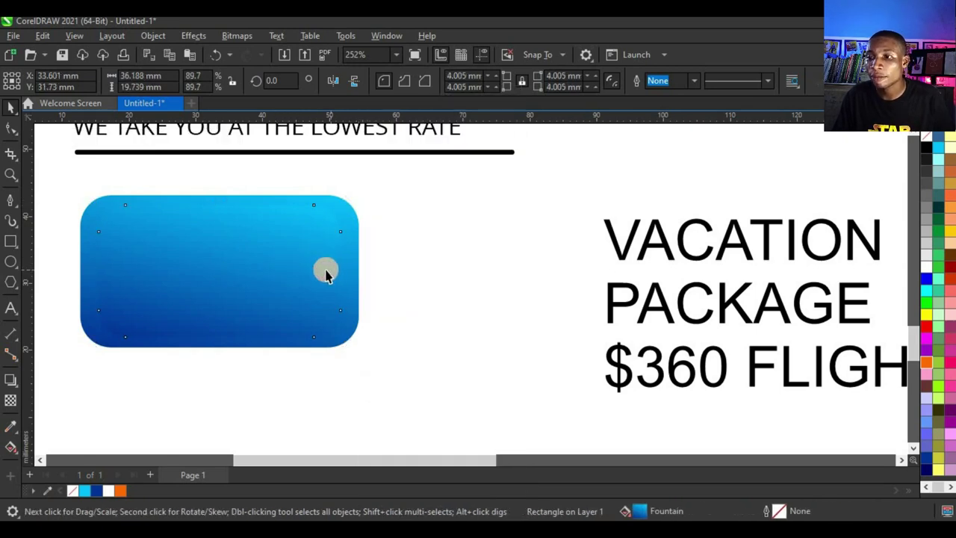
# - Mirror the inner rounded rectangle horizontally and vertically to reverse its gradient against the outer one
pyautogui.click(335, 83)
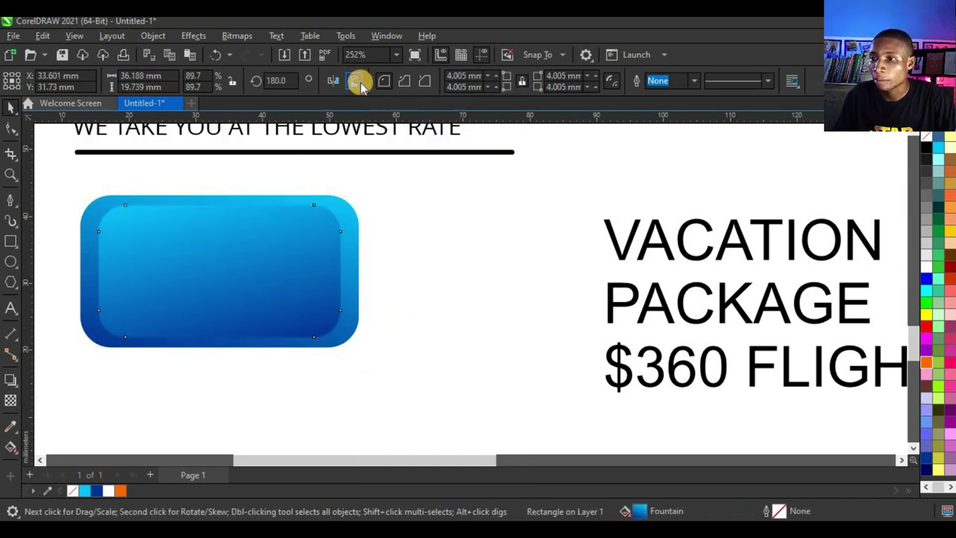
pyautogui.click(357, 81)
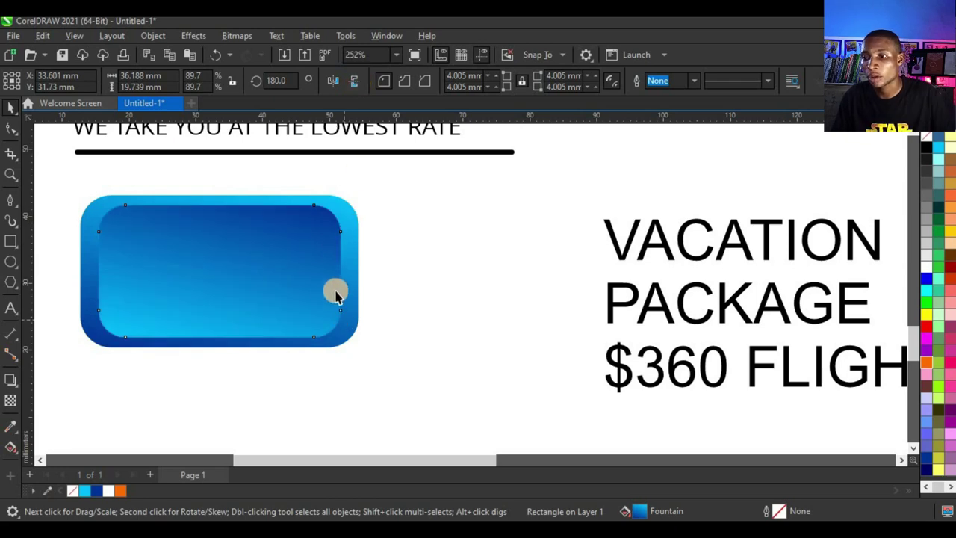
pyautogui.scroll(2, 328, 284)
pyautogui.scroll(-5, 326, 280)
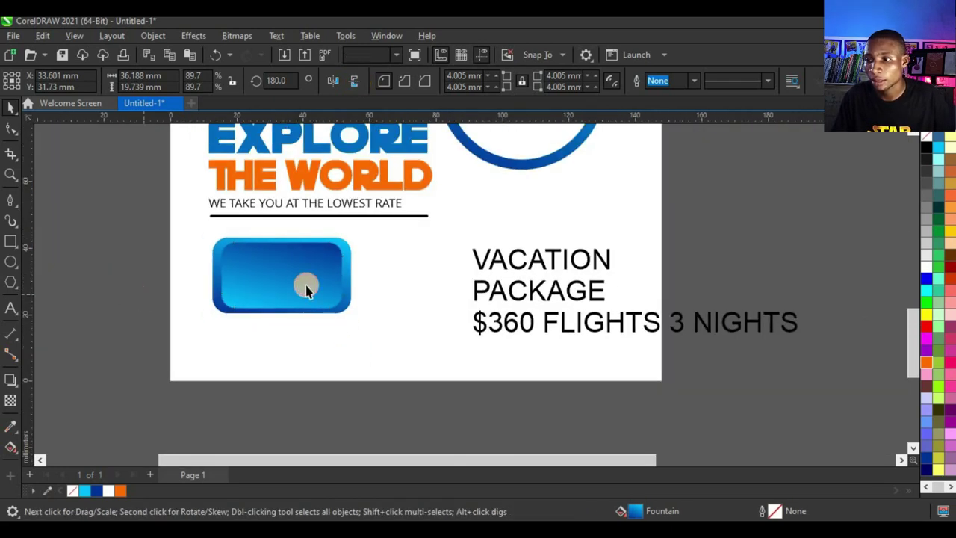
# - Widen the inner rounded rectangle from its center to about 38 mm, evening out the border around it
pyautogui.scroll(3, 316, 274)
pyautogui.press('Escape')
pyautogui.click(345, 276)
pyautogui.scroll(2, 354, 271)
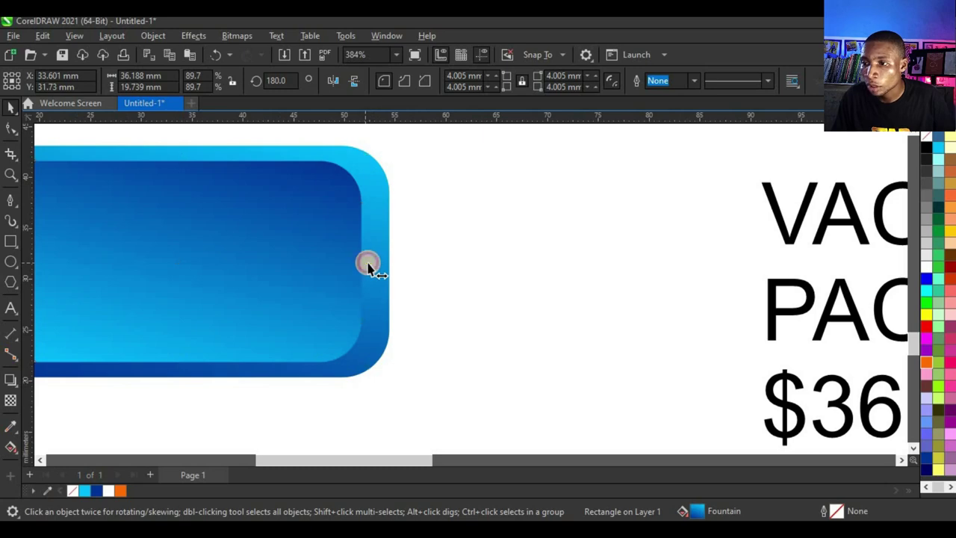
pyautogui.moveTo(368, 267); pyautogui.dragTo(371, 268)
pyautogui.scroll(-5, 358, 288)
pyautogui.scroll(3, 395, 280)
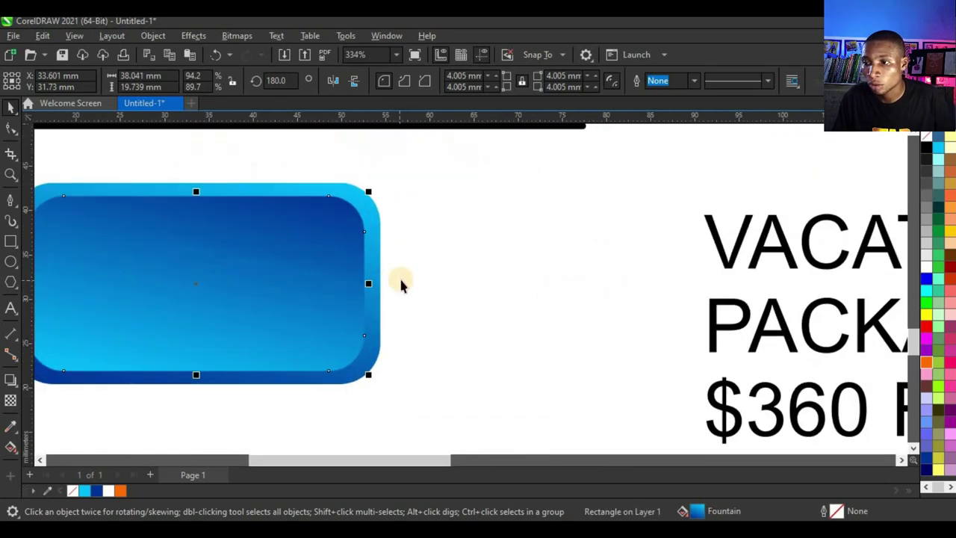
# - Draw a closed triangle about 6.8 mm wide and 4.9 mm high, pointing outward across the box's right edge, with the Pen tool
pyautogui.click(12, 200)
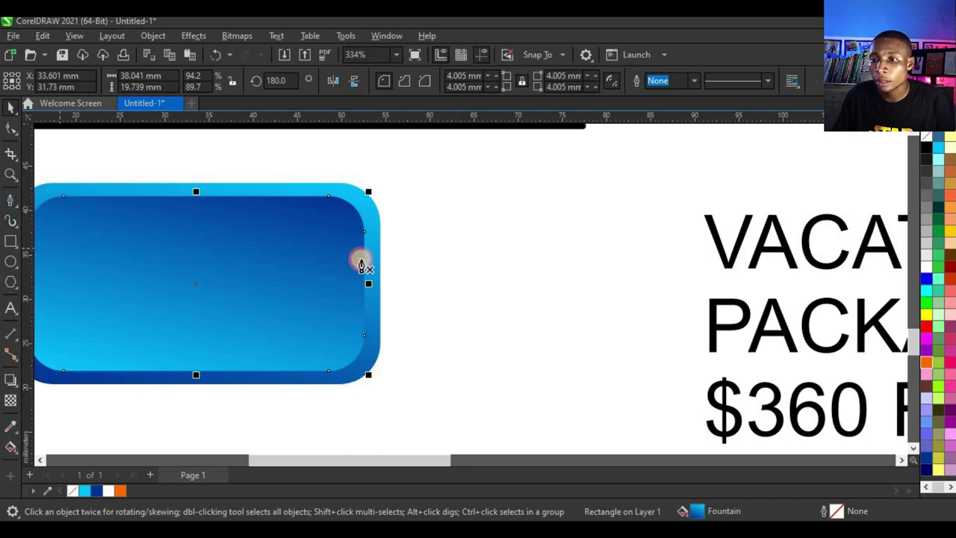
pyautogui.scroll(2, 348, 263)
pyautogui.click(342, 333)
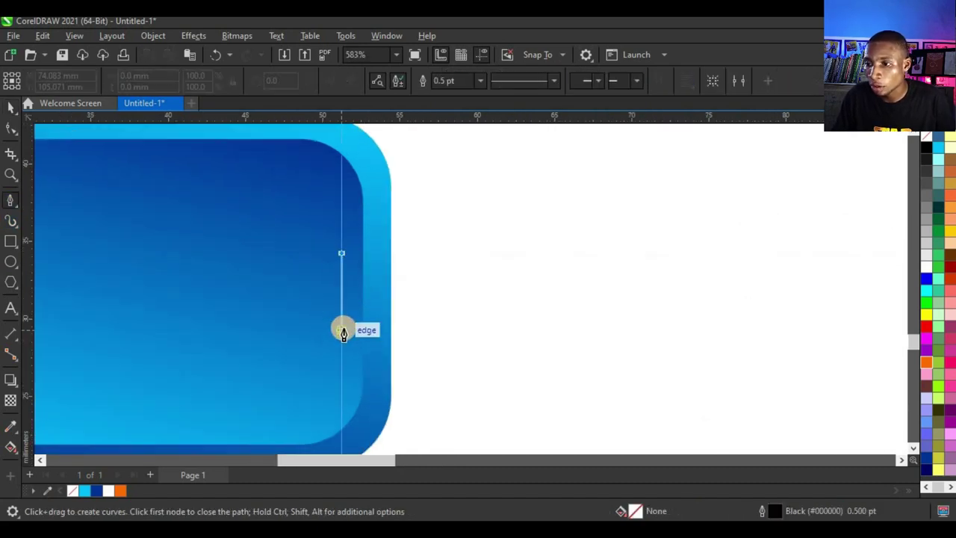
pyautogui.click(343, 333)
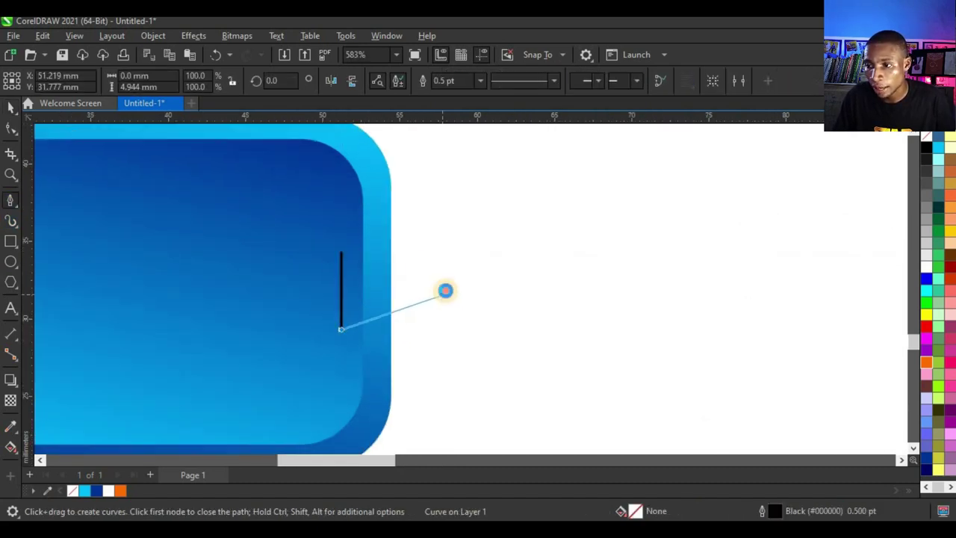
pyautogui.click(445, 290)
pyautogui.click(340, 252)
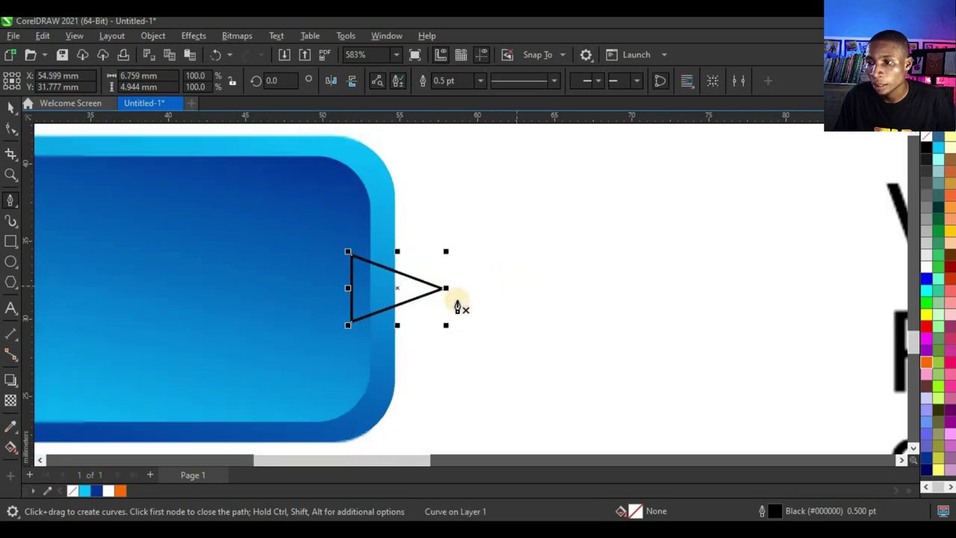
pyautogui.scroll(-2, 458, 306)
pyautogui.press('space')
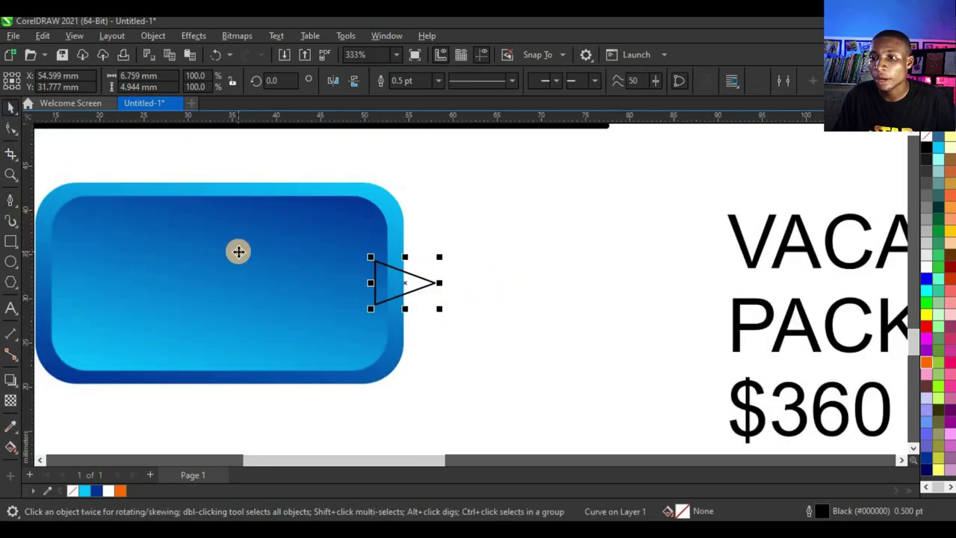
# - Weld the triangle and the inner rounded rectangle into one speech-bubble shape
pyautogui.keyDown('shift'); pyautogui.click(242, 246); pyautogui.keyUp('shift')
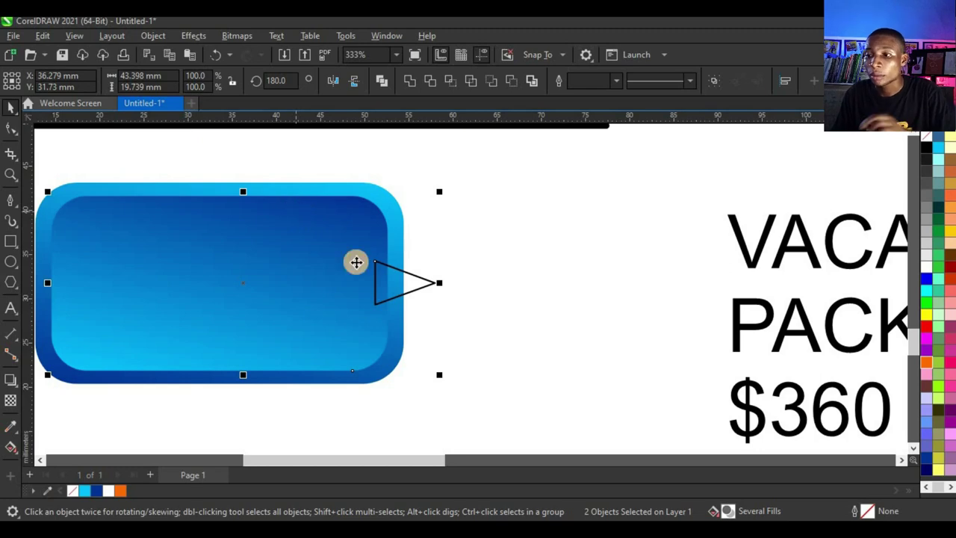
pyautogui.click(408, 82)
pyautogui.scroll(-4, 427, 283)
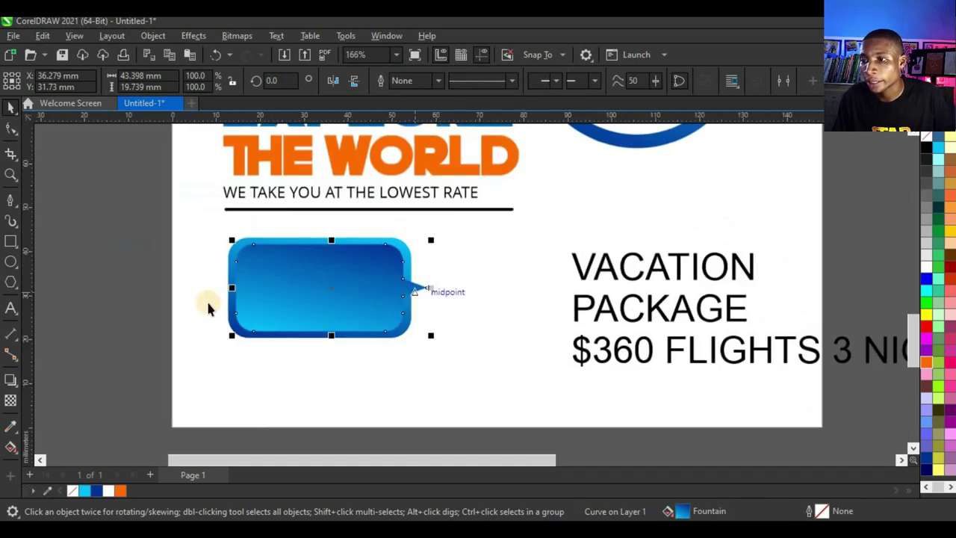
pyautogui.click(422, 308)
pyautogui.scroll(3, 412, 295)
pyautogui.scroll(-3, 384, 294)
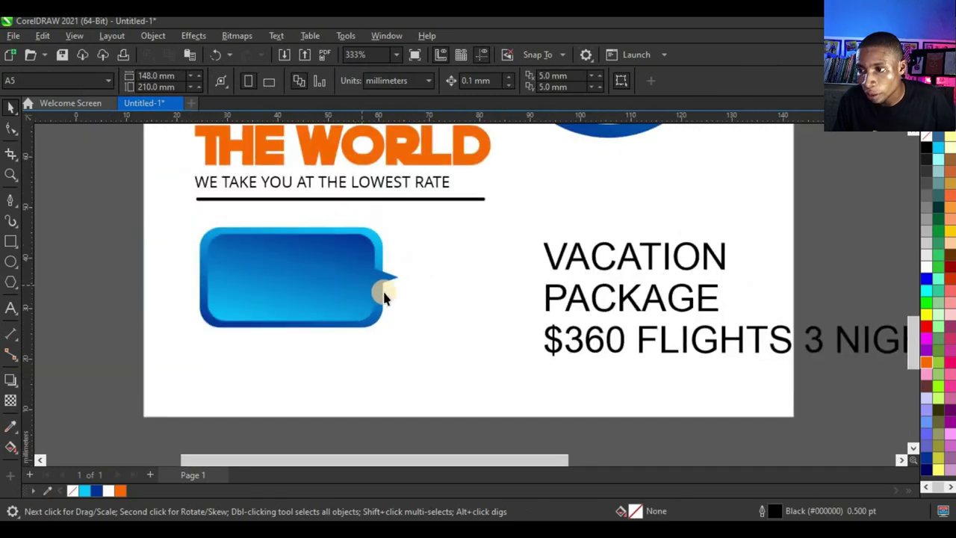
pyautogui.scroll(2, 288, 295)
pyautogui.scroll(-2, 418, 279)
pyautogui.scroll(2, 454, 269)
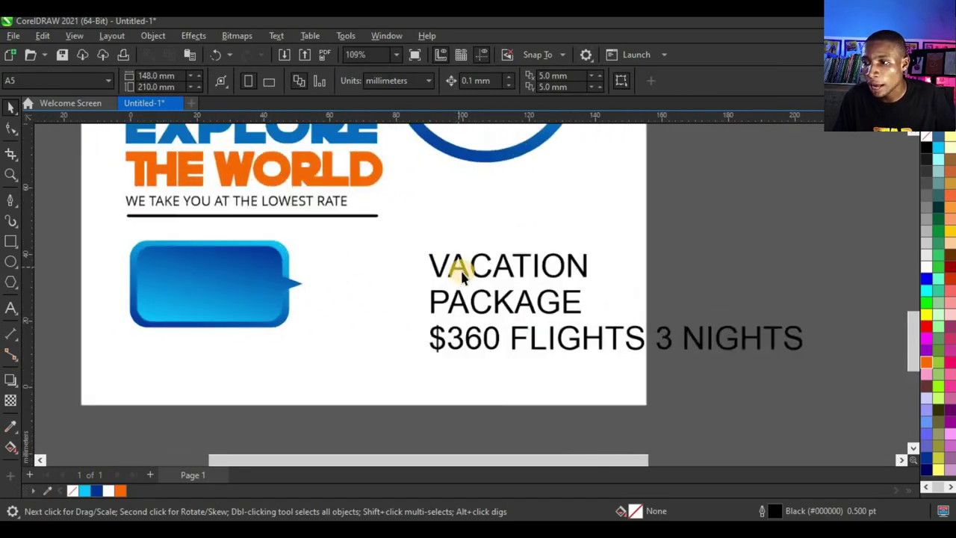
# - Move the VACATION and PACKAGE texts onto the gradient box and bring them in front of it
pyautogui.click(542, 309)
pyautogui.keyDown('shift'); pyautogui.click(539, 309); pyautogui.keyUp('shift')
pyautogui.moveTo(539, 309); pyautogui.dragTo(221, 327)
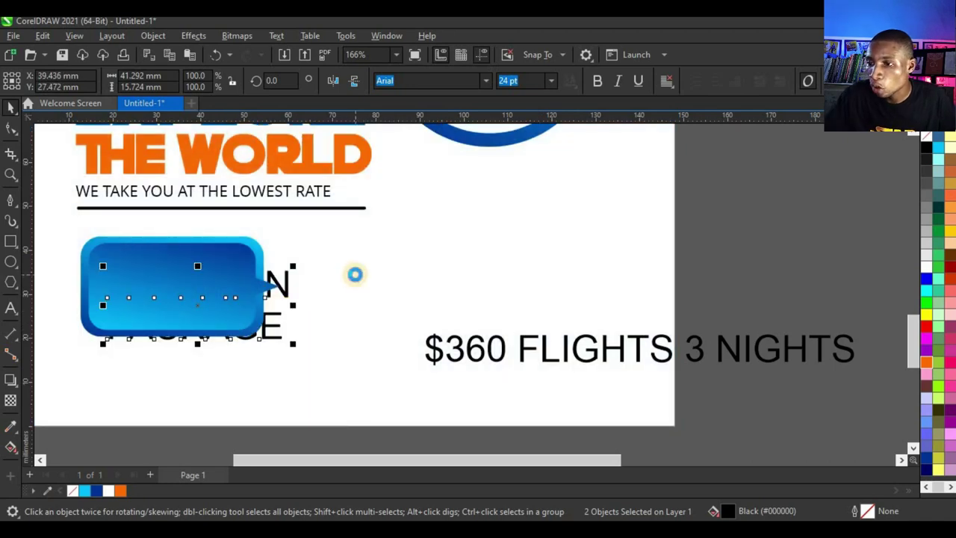
pyautogui.hotkey('shift', 'pageup')
# - Set the VACATION and PACKAGE texts in the Death Star font and color them white
pyautogui.click(437, 79)
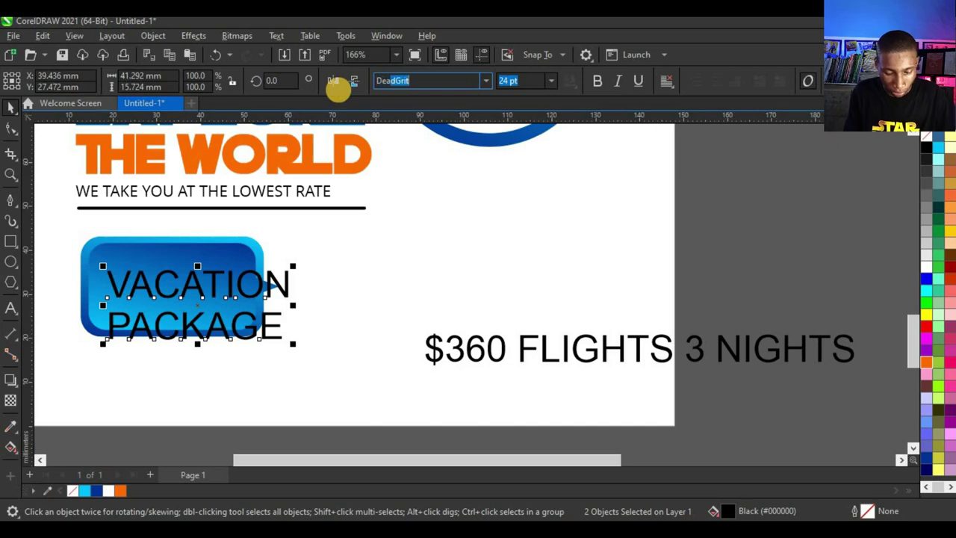
pyautogui.write('Death')
pyautogui.press('Return')
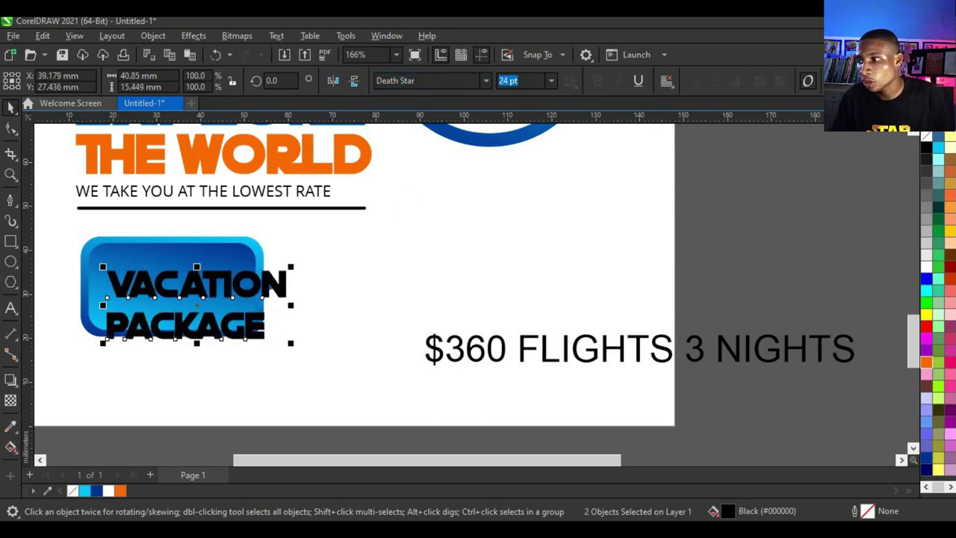
pyautogui.click(925, 268)
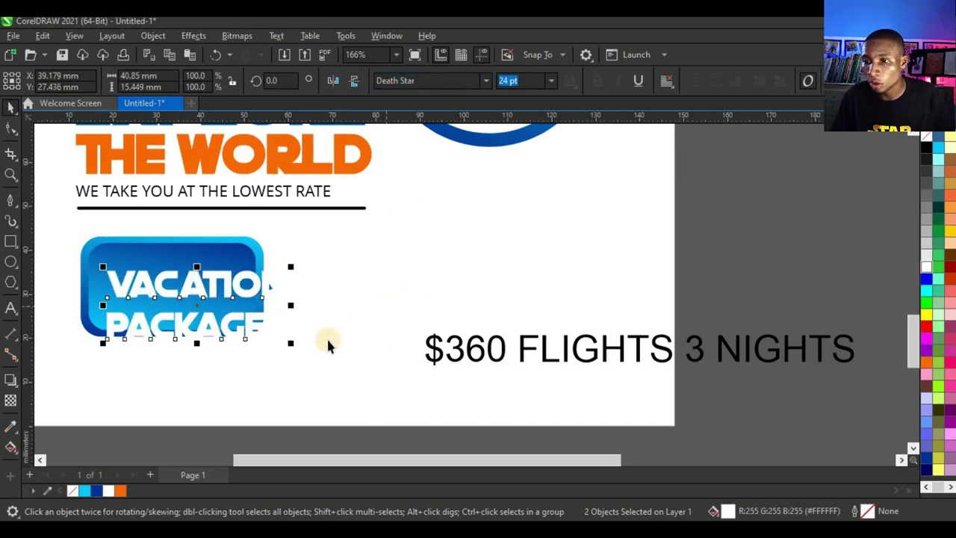
# - Scale the VACATION and PACKAGE texts down to about 17.5 pt and center the two lines on each other inside the box
pyautogui.moveTo(290, 343); pyautogui.dragTo(253, 324)
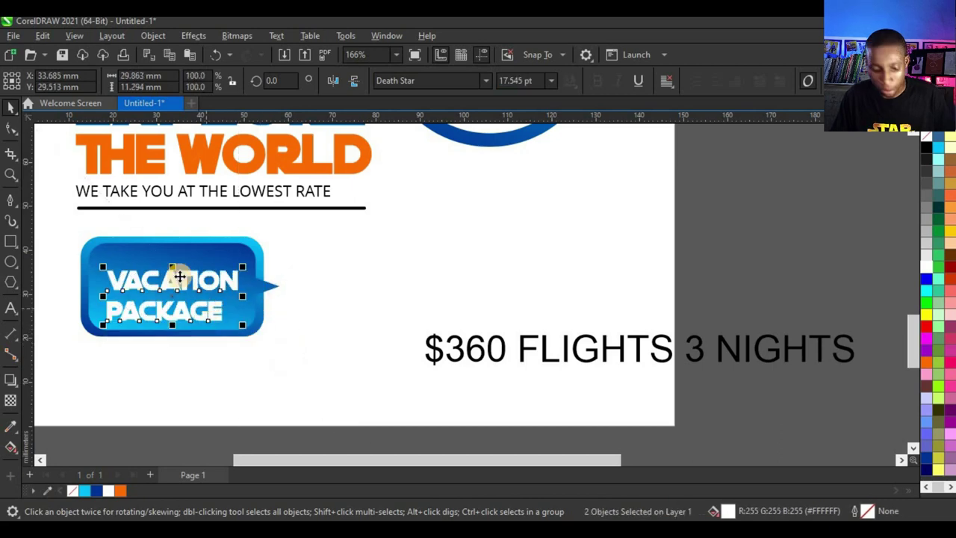
pyautogui.scroll(2, 173, 275)
pyautogui.moveTo(177, 279); pyautogui.dragTo(163, 279)
pyautogui.scroll(-3, 202, 299)
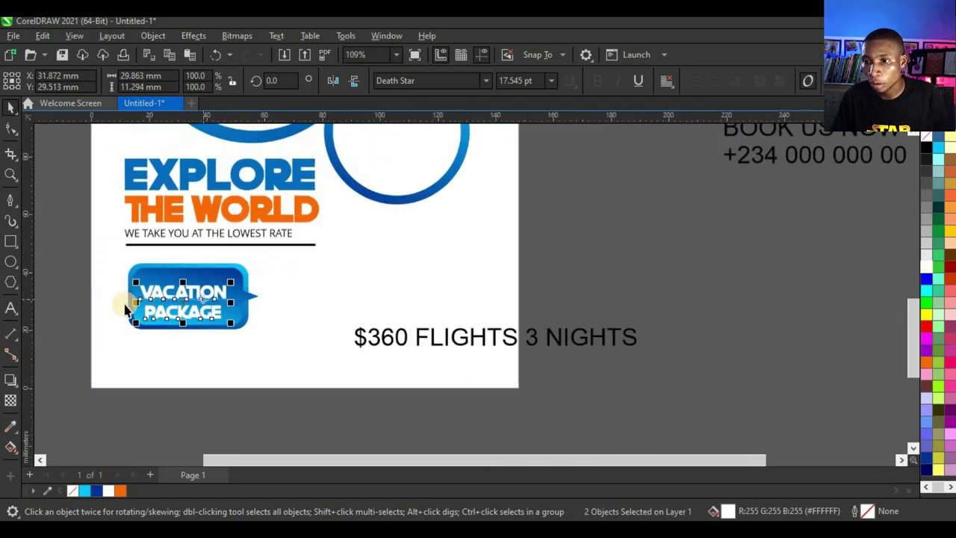
# - Move the PACKAGE text up so it sits closely beneath VACATION in the speech bubble
pyautogui.scroll(3, 93, 320)
pyautogui.click(177, 315)
pyautogui.scroll(3, 179, 318)
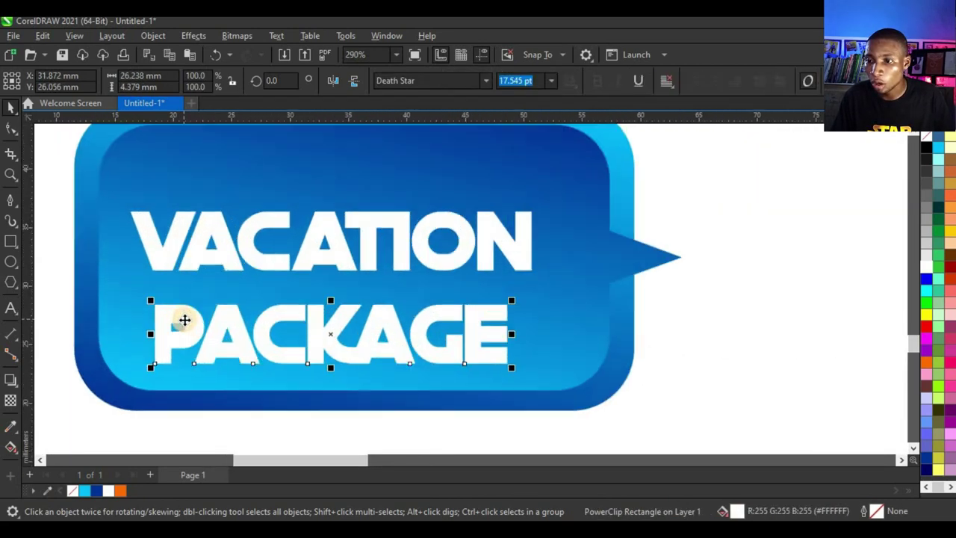
pyautogui.click(186, 317)
pyautogui.moveTo(187, 312); pyautogui.dragTo(188, 299)
pyautogui.scroll(-3, 187, 298)
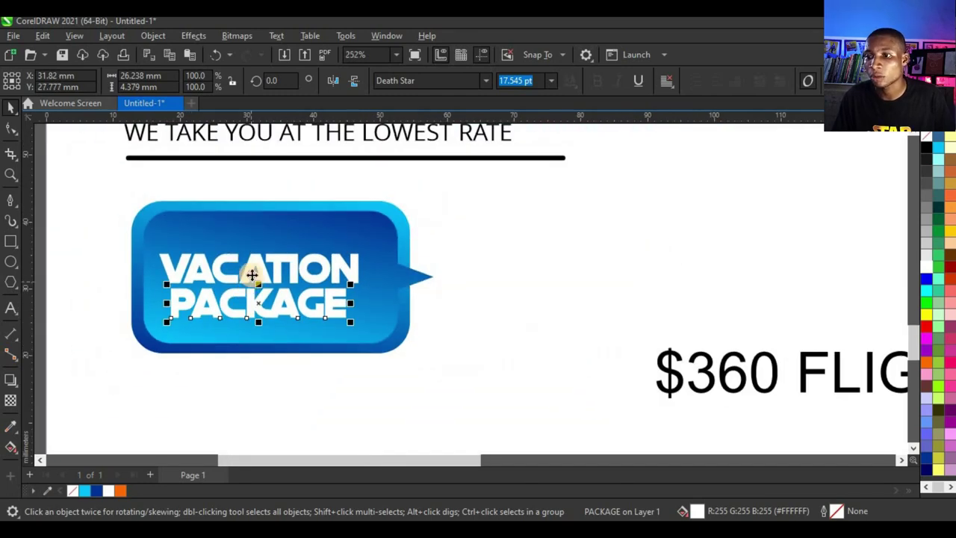
# - Scale the VACATION and PACKAGE texts together to about 19.1 pt and reposition them in the middle of the speech bubble
pyautogui.keyDown('shift'); pyautogui.click(251, 275); pyautogui.keyUp('shift')
pyautogui.moveTo(363, 322); pyautogui.dragTo(343, 308)
pyautogui.scroll(-3, 261, 284)
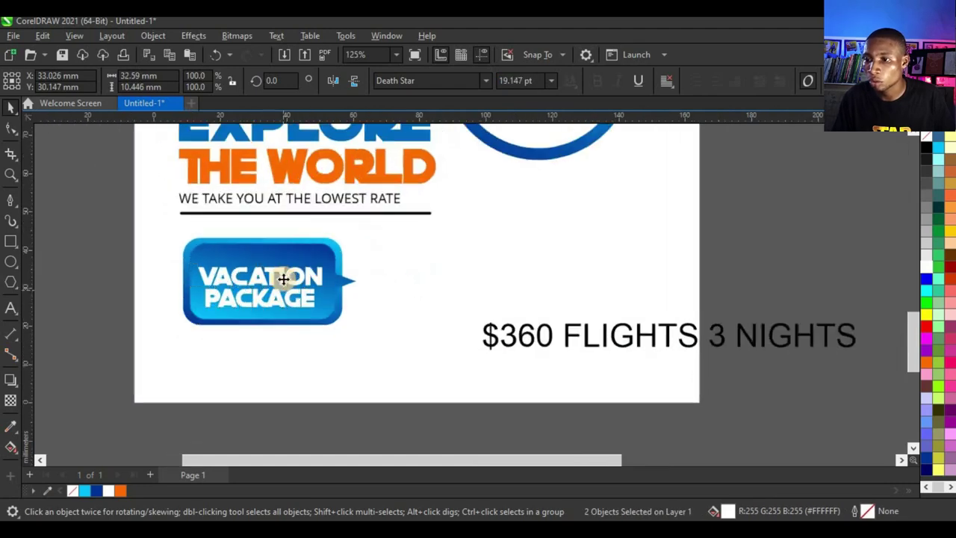
pyautogui.scroll(5, 291, 273)
pyautogui.scroll(-1, 282, 272)
pyautogui.scroll(-4, 282, 278)
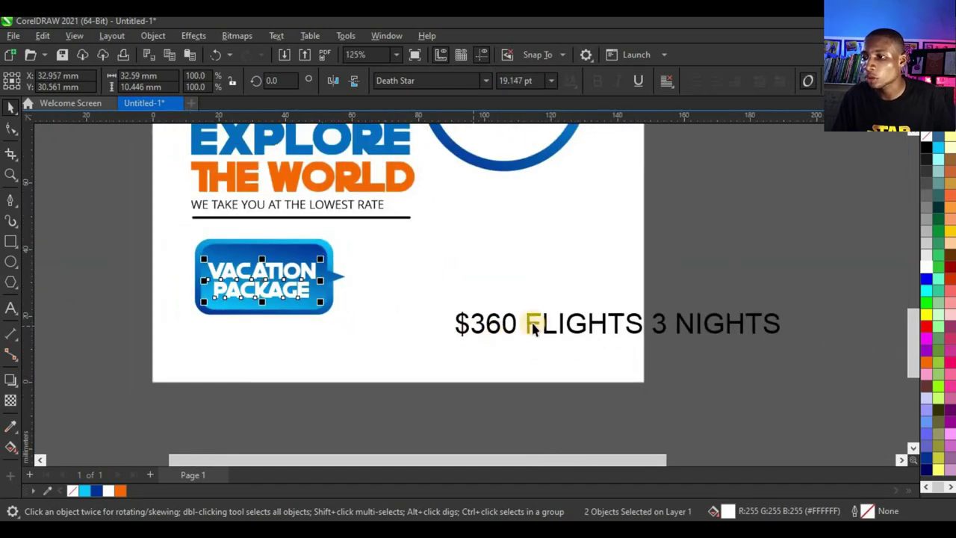
# - Put FLIGHTS 3 NIGHTS on its own line below $360 and break the two lines apart into separate text objects
pyautogui.doubleClick(528, 326)
pyautogui.press('BackSpace')
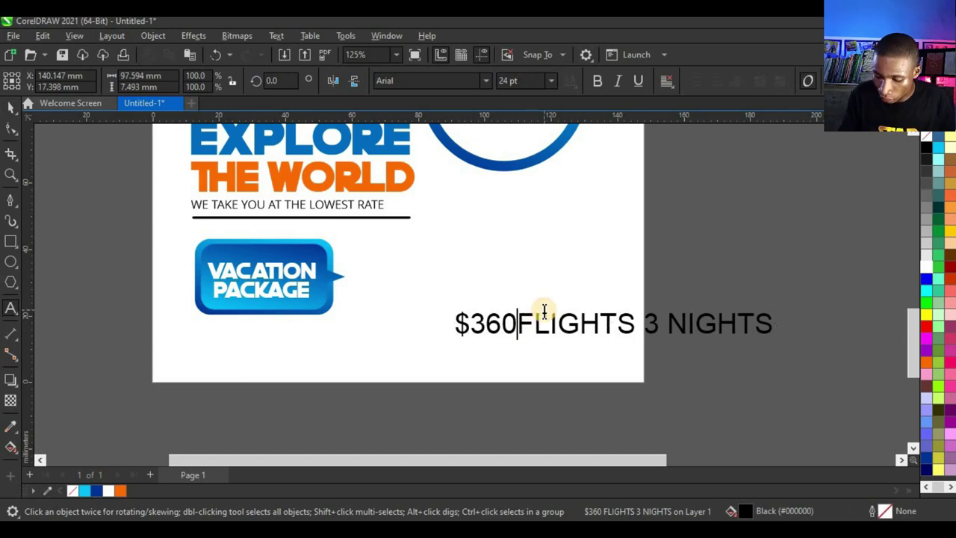
pyautogui.press('Return')
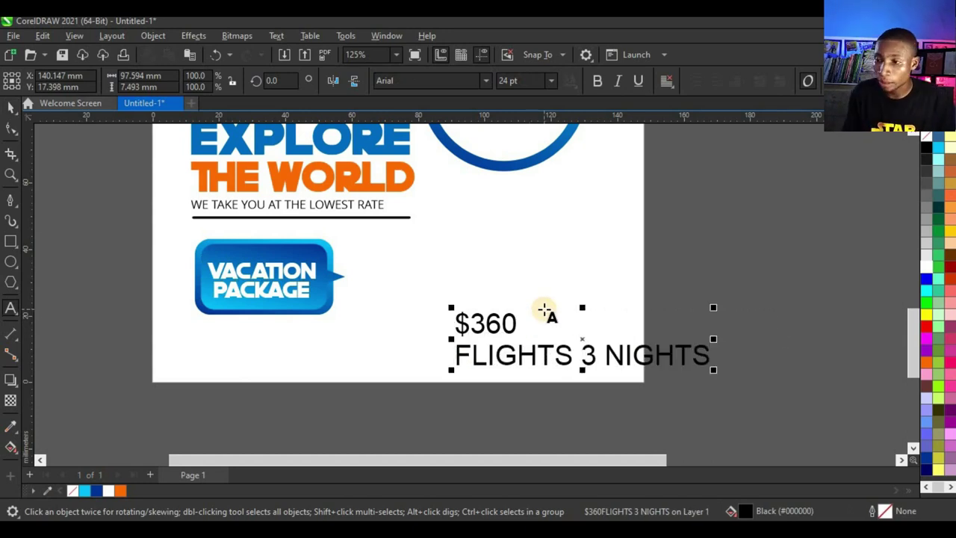
pyautogui.hotkey('ctrl', 'k')
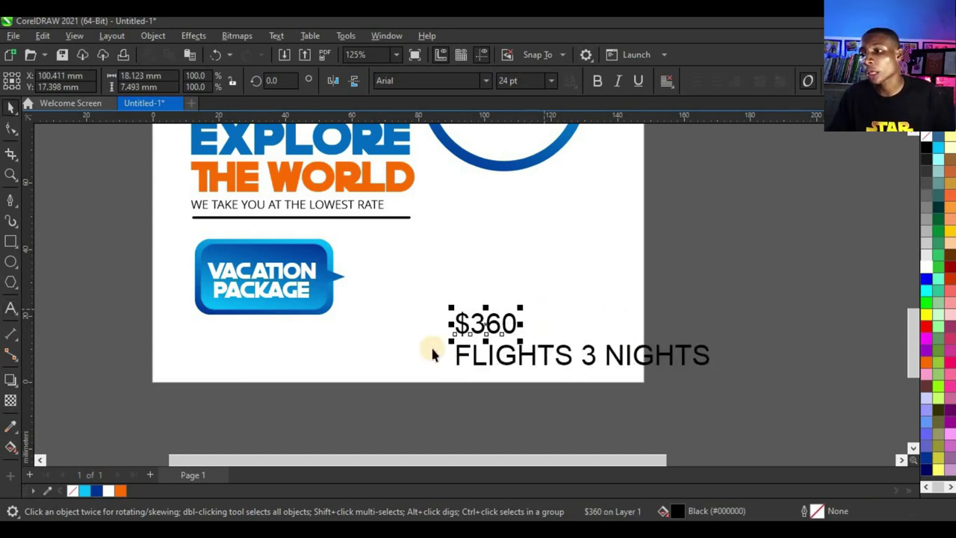
# - Format $360 in bold Open Sans at about 32 pt with a 70% Black fill and place it beside the speech bubble
pyautogui.scroll(2, 492, 343)
pyautogui.click(439, 78)
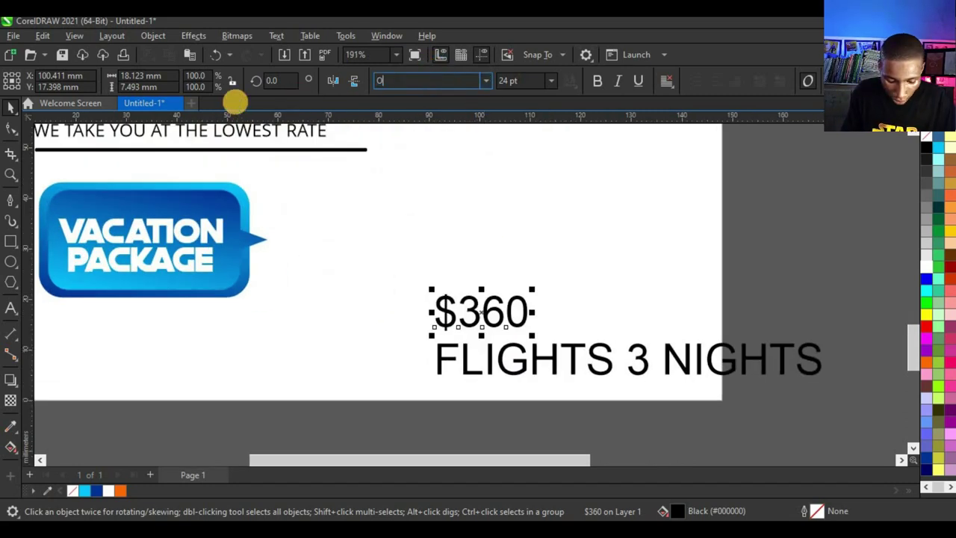
pyautogui.press('Return')
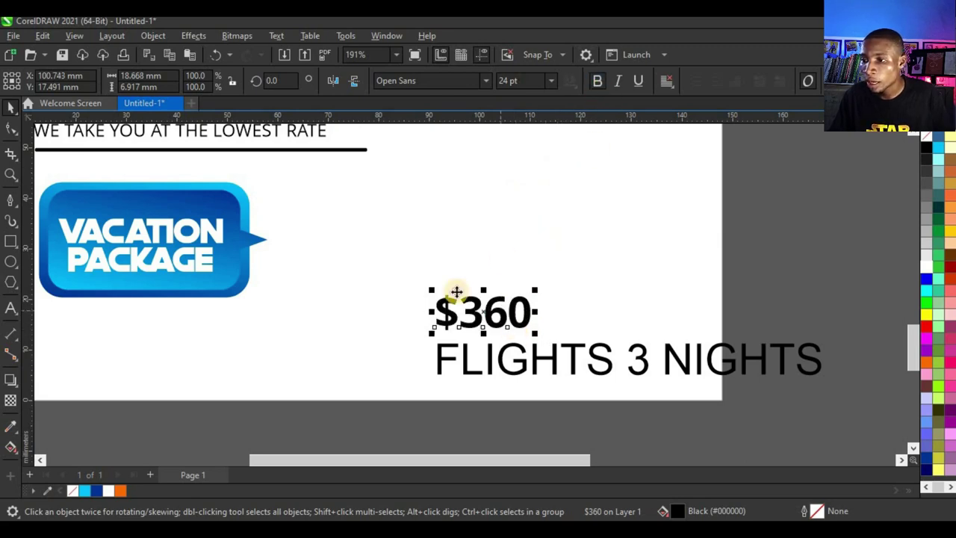
pyautogui.moveTo(454, 292); pyautogui.dragTo(388, 236)
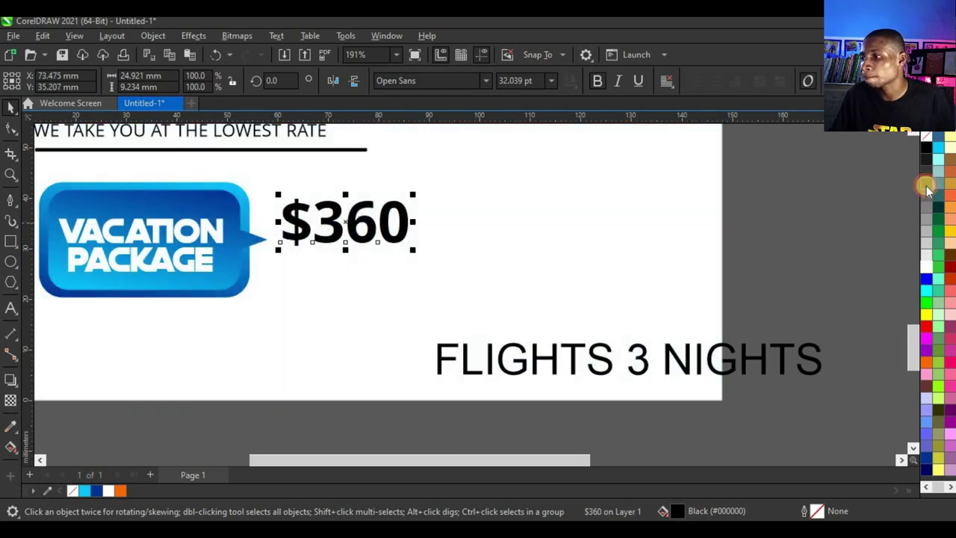
pyautogui.click(925, 187)
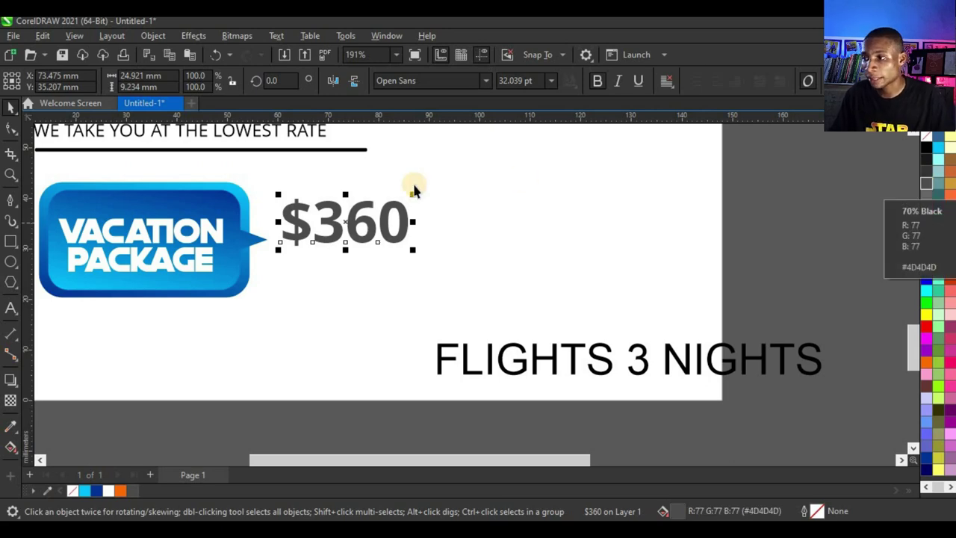
# - Place FLIGHTS 3 NIGHTS directly beneath $360 and set it in Open Sans at 10 pt
pyautogui.moveTo(464, 363); pyautogui.dragTo(314, 287)
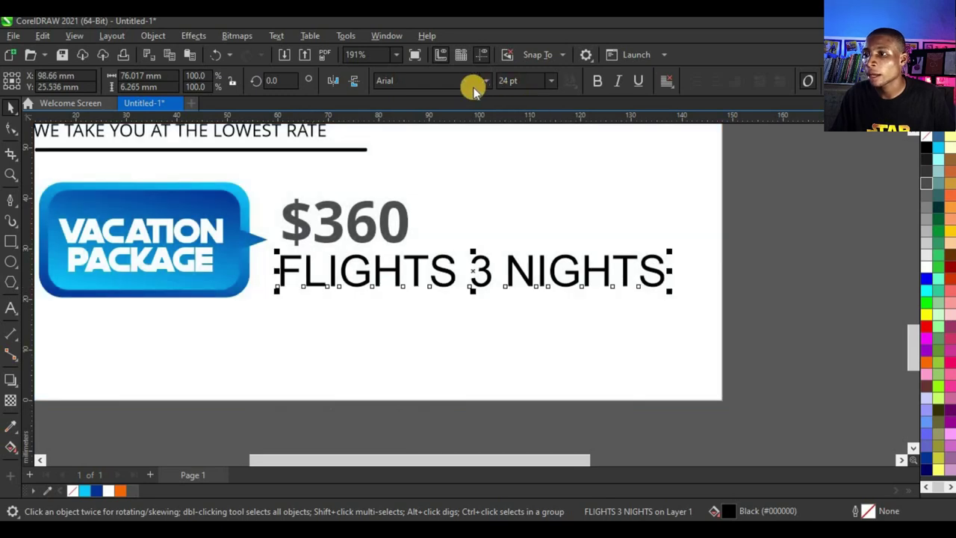
pyautogui.click(453, 126)
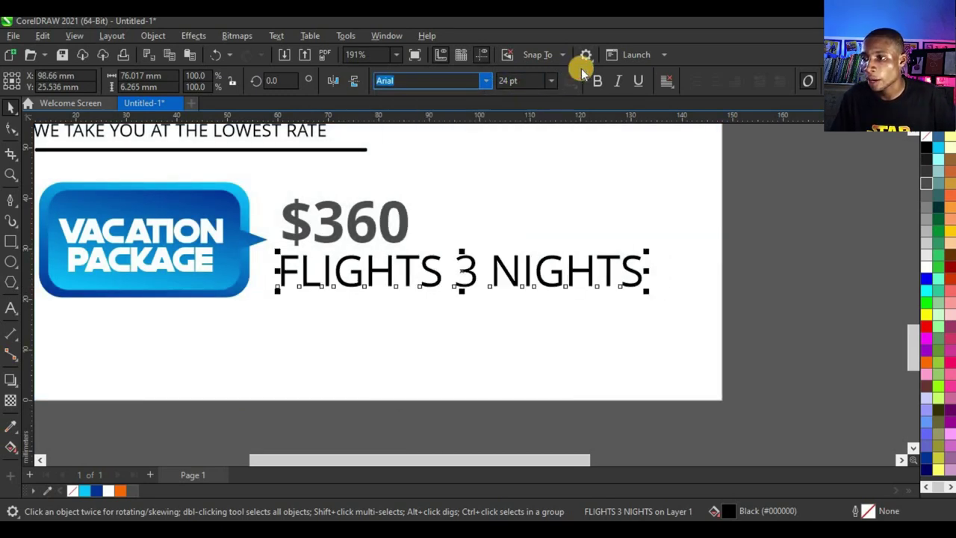
pyautogui.click(550, 80)
pyautogui.click(514, 153)
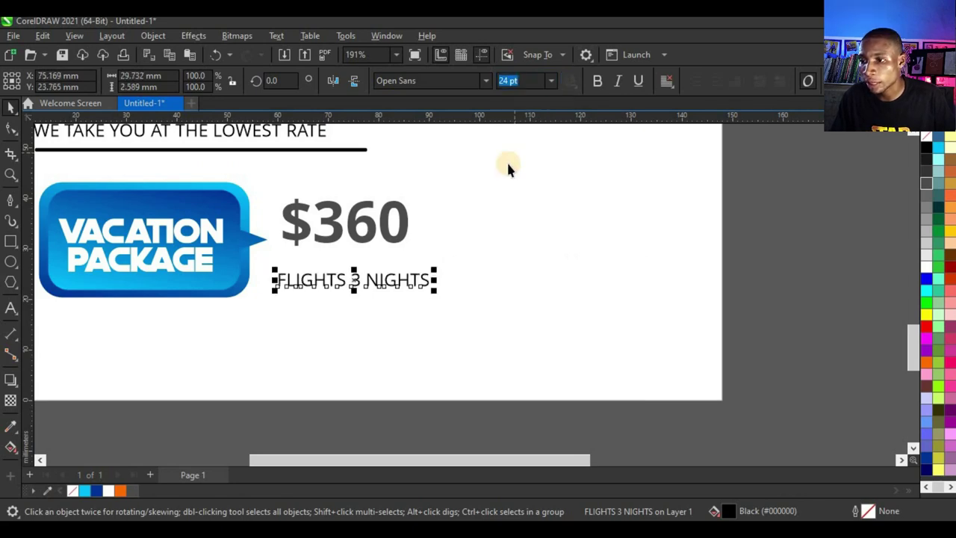
pyautogui.moveTo(400, 265); pyautogui.dragTo(406, 247)
pyautogui.scroll(-3, 171, 283)
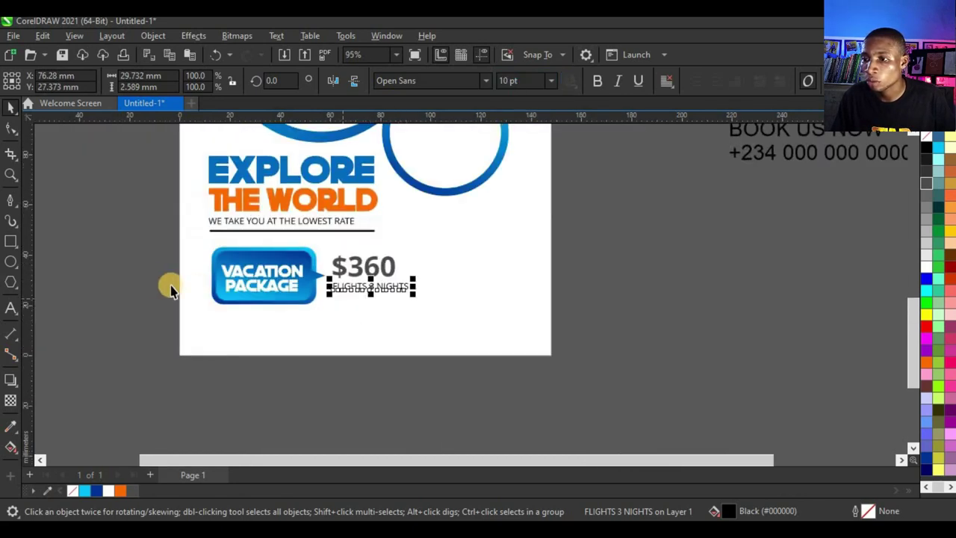
# - Scale the speech bubble and price texts together to about 72 mm wide, keeping them aligned beneath the tagline's rule
pyautogui.scroll(2, 133, 353)
pyautogui.moveTo(132, 353); pyautogui.dragTo(572, 221)
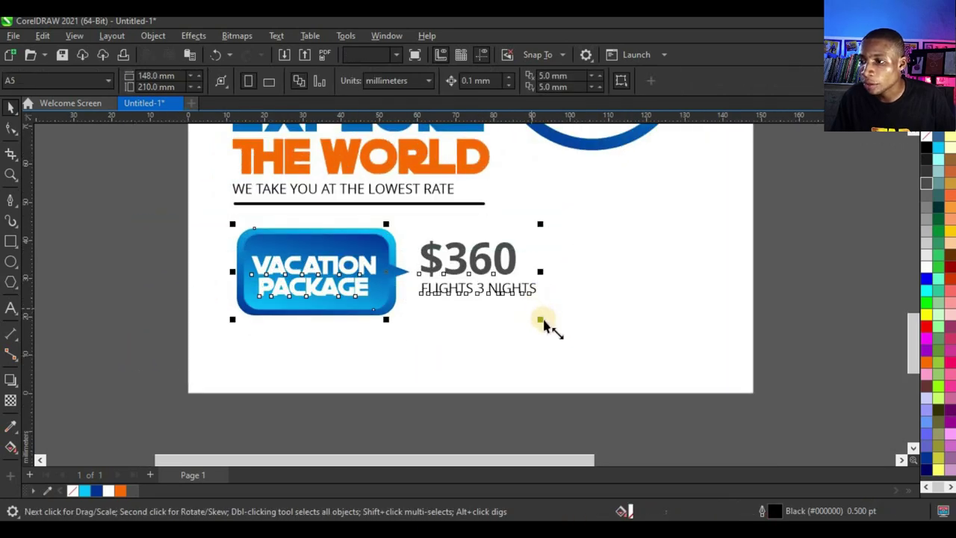
pyautogui.moveTo(540, 319); pyautogui.dragTo(359, 283)
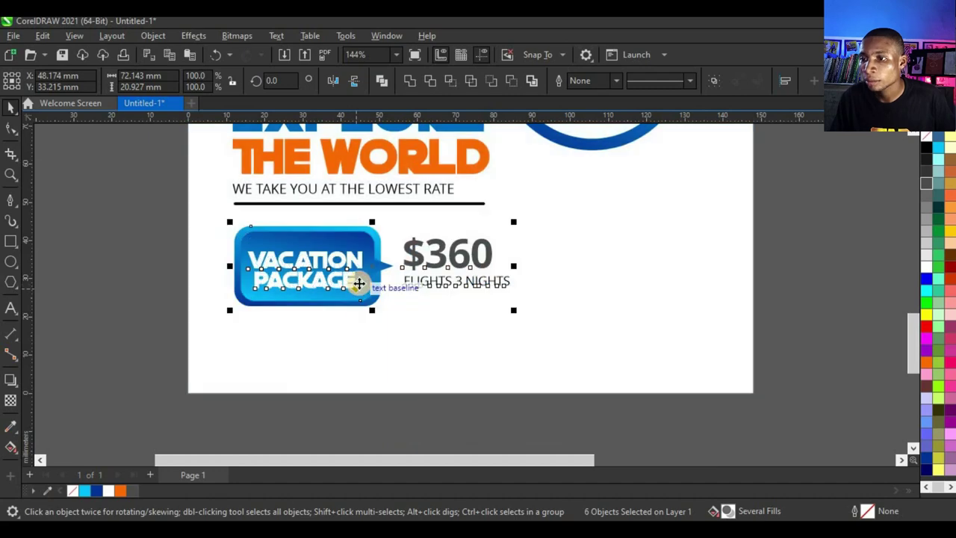
pyautogui.scroll(-2, 289, 198)
pyautogui.scroll(2, 377, 278)
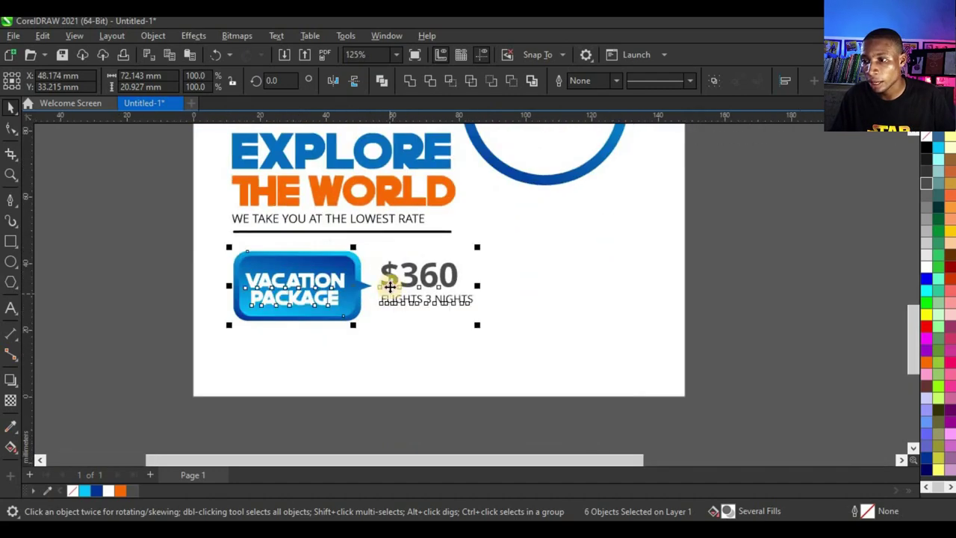
pyautogui.scroll(-1, 411, 380)
pyautogui.click(411, 380)
# - Shift FLIGHTS 3 NIGHTS slightly down and left, and lower $360 to sit just above it, beside the bubble's pointer
pyautogui.scroll(3, 403, 301)
pyautogui.scroll(1, 405, 293)
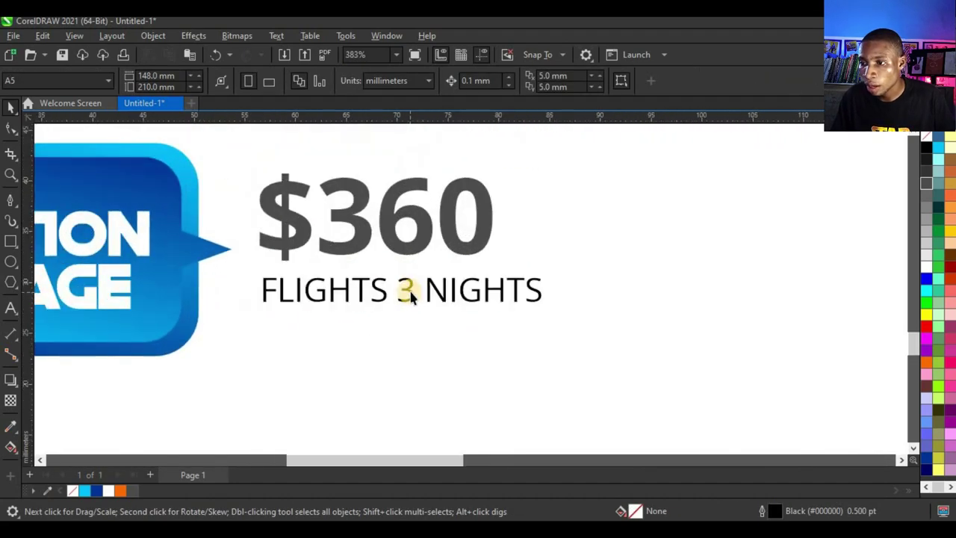
pyautogui.moveTo(405, 292); pyautogui.dragTo(397, 309)
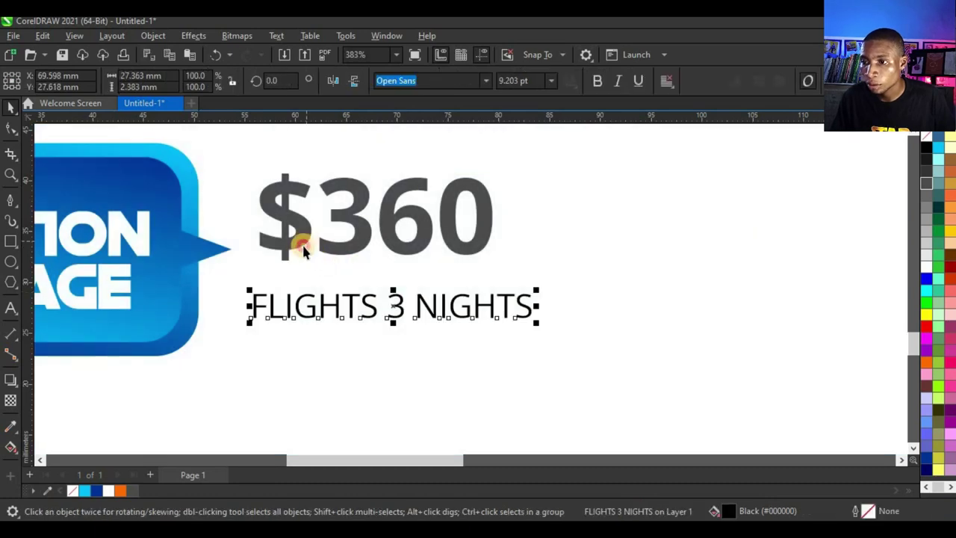
pyautogui.moveTo(294, 241); pyautogui.dragTo(300, 251)
pyautogui.scroll(-3, 331, 277)
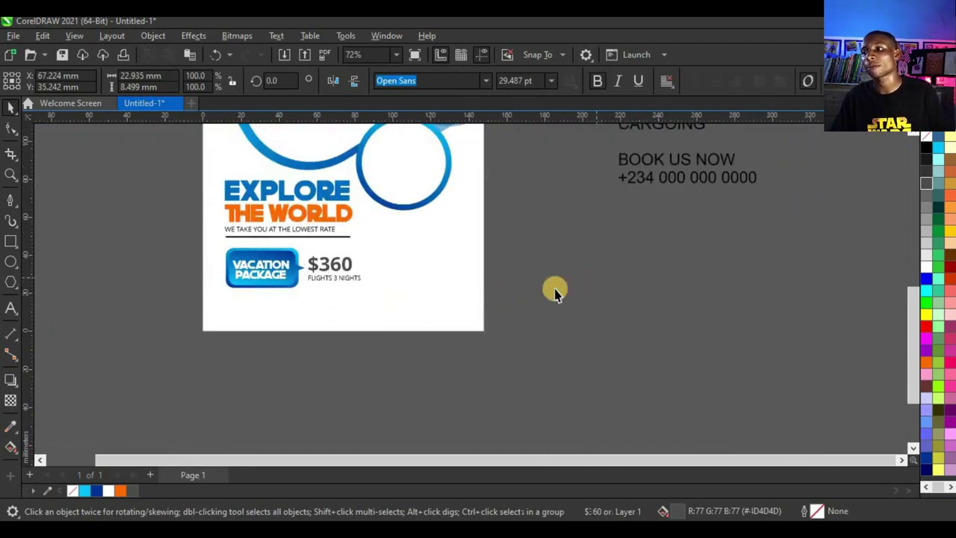
pyautogui.click(555, 288)
# - Set the whole WHY TRAVEL WITH US? text block in Open Sans
pyautogui.scroll(-2, 554, 288)
pyautogui.scroll(4, 629, 144)
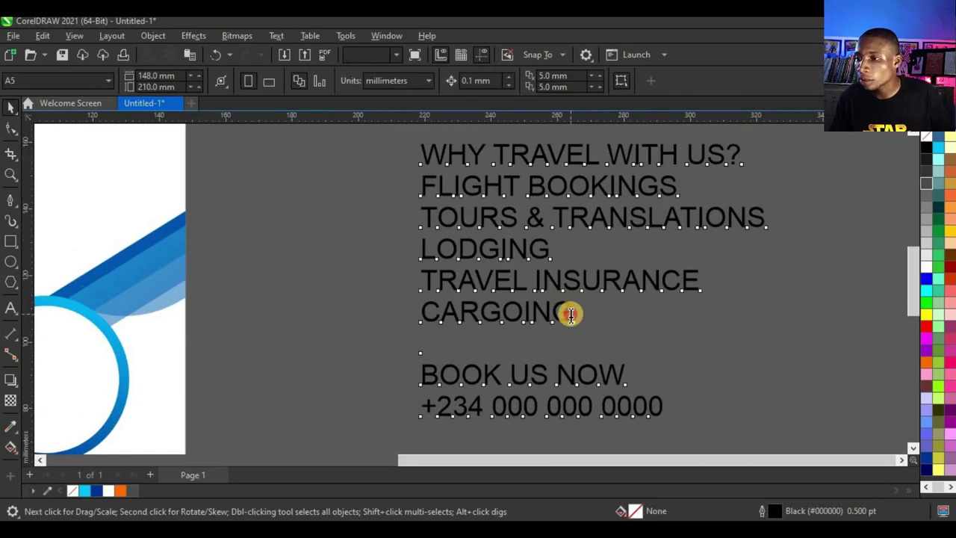
pyautogui.doubleClick(570, 317)
pyautogui.scroll(-2, 560, 333)
pyautogui.hotkey('ctrl', 'a')
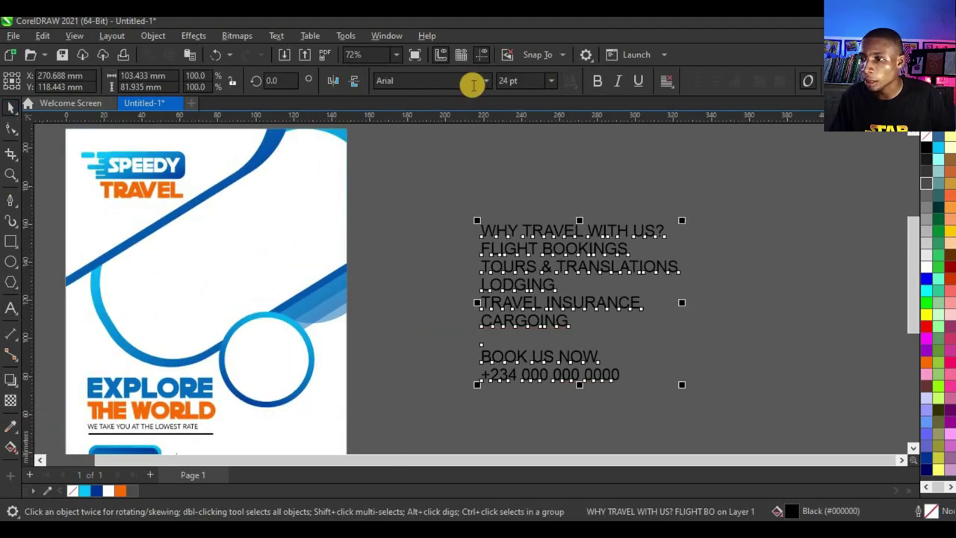
pyautogui.click(485, 82)
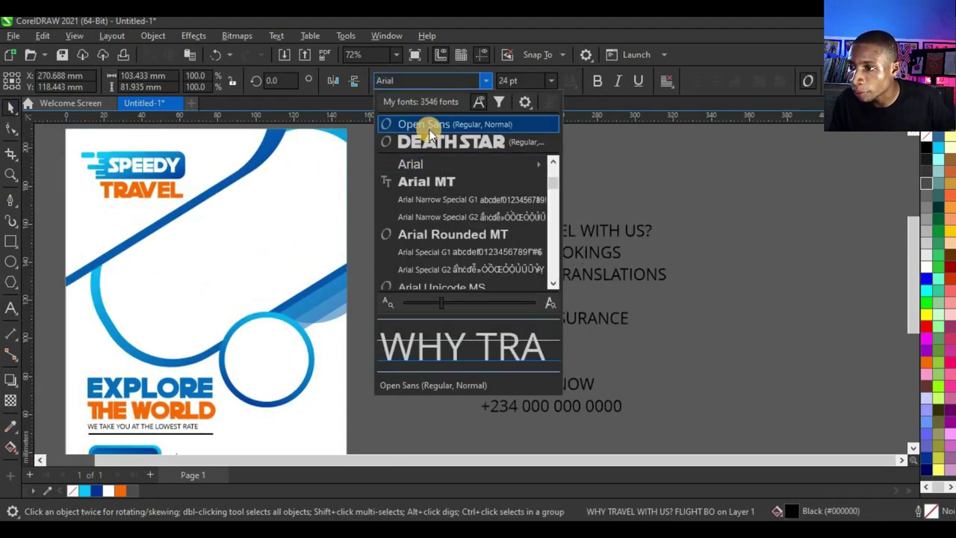
pyautogui.click(426, 124)
pyautogui.scroll(-2, 590, 220)
pyautogui.press('Escape')
# - Move the WHY TRAVEL WITH US? text block onto the flyer below the small circle and set it to 11 pt
pyautogui.moveTo(582, 239); pyautogui.dragTo(459, 347)
pyautogui.click(551, 81)
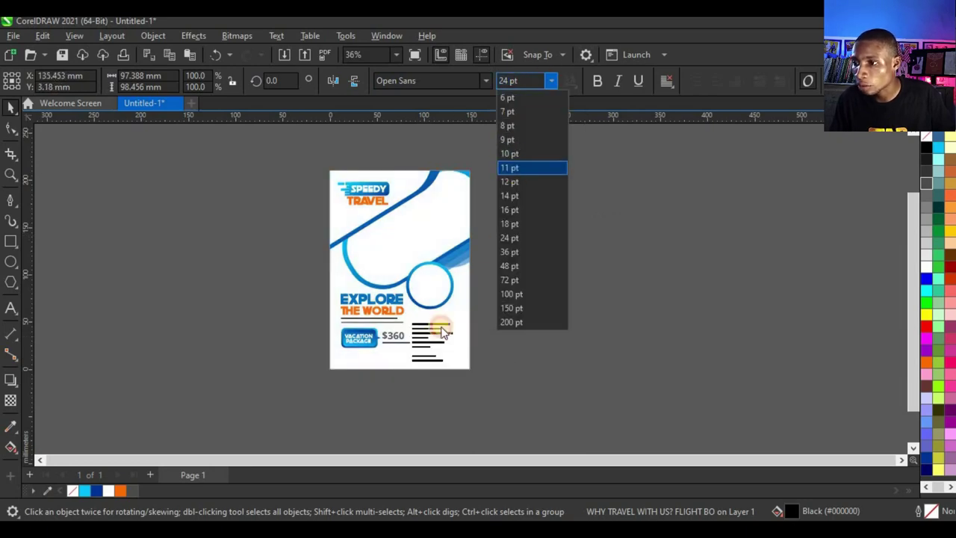
pyautogui.click(513, 167)
pyautogui.scroll(3, 428, 319)
pyautogui.moveTo(430, 333); pyautogui.dragTo(443, 318)
pyautogui.scroll(3, 485, 291)
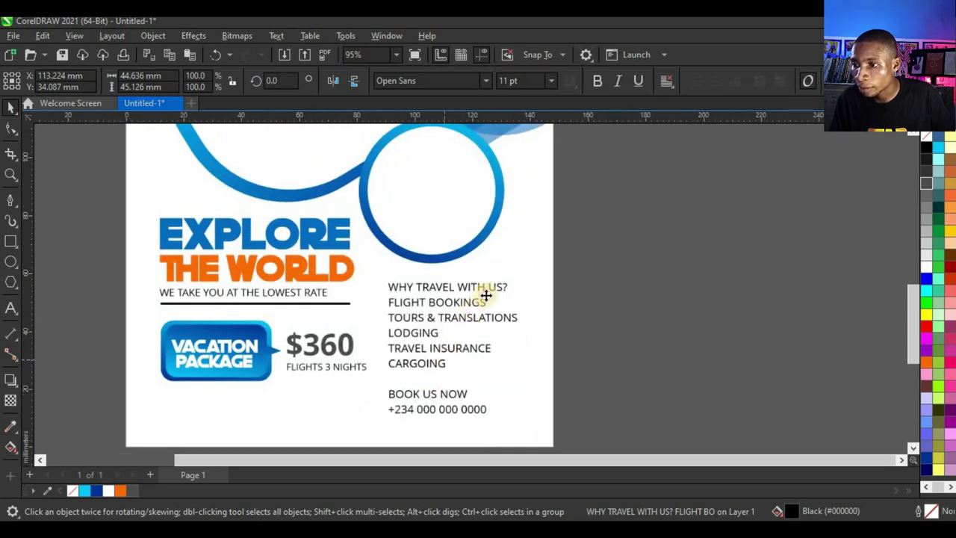
# - Make the WHY TRAVEL WITH US? heading line bold and color it orange
pyautogui.doubleClick(481, 282)
pyautogui.moveTo(331, 283); pyautogui.dragTo(581, 101)
pyautogui.click(598, 85)
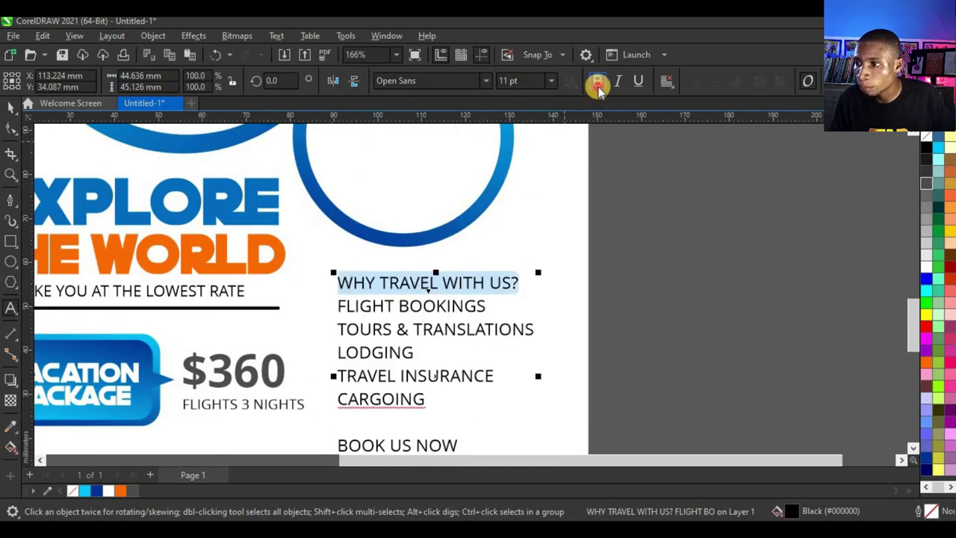
pyautogui.click(120, 491)
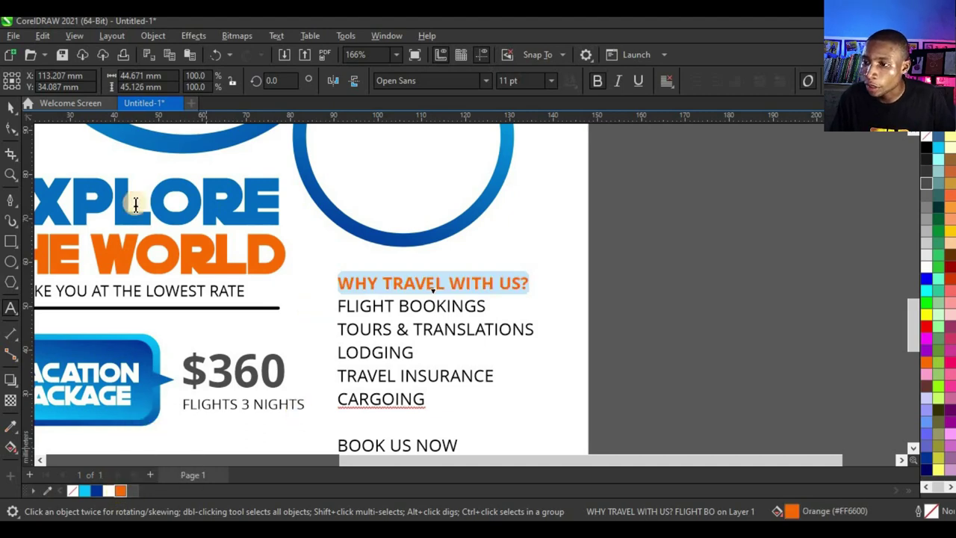
pyautogui.click(9, 109)
pyautogui.scroll(-4, 373, 267)
pyautogui.click(518, 305)
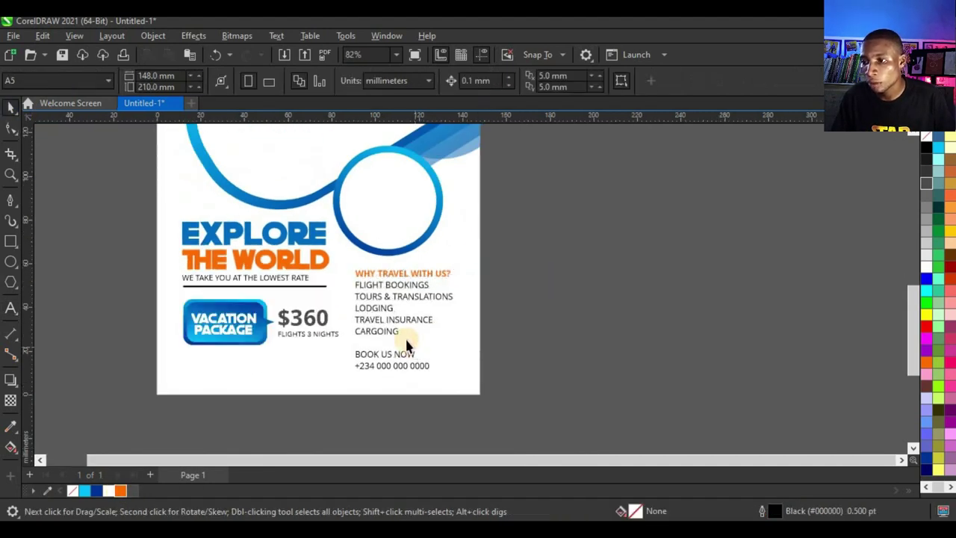
# - Tighten the line spacing of the WHY TRAVEL WITH US? text block so it is about 39 mm tall
pyautogui.scroll(4, 368, 326)
pyautogui.click(367, 327)
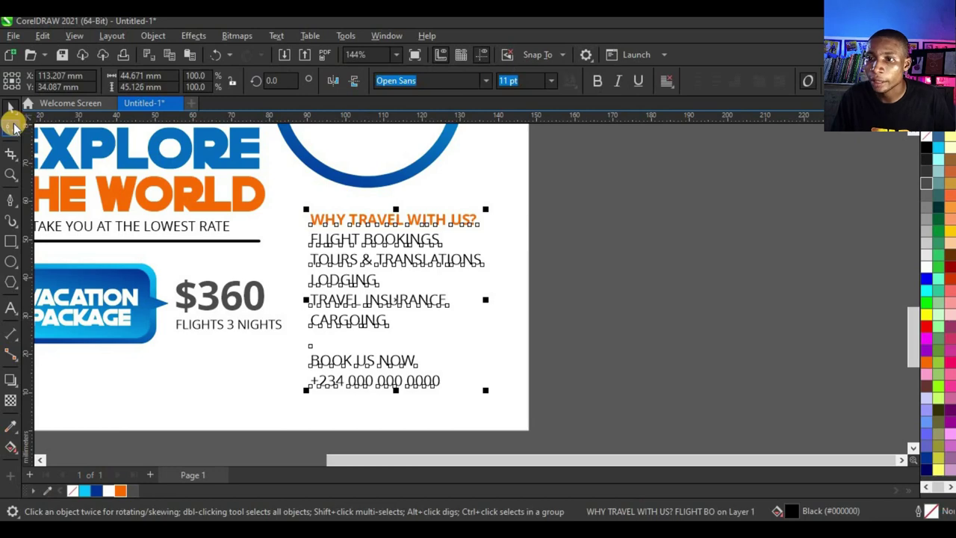
pyautogui.scroll(-2, 330, 341)
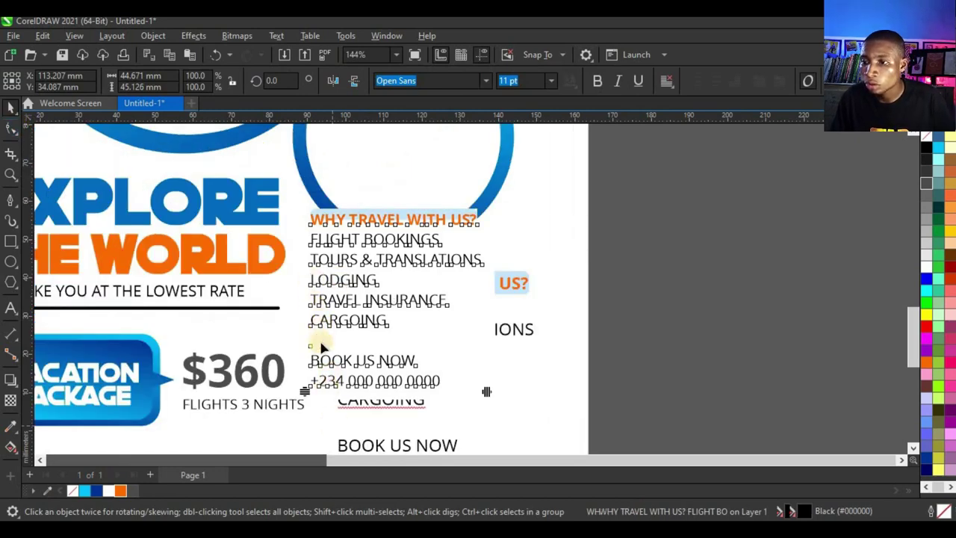
pyautogui.press('F10')
pyautogui.scroll(4, 292, 383)
pyautogui.moveTo(292, 382); pyautogui.dragTo(452, 307)
pyautogui.click(11, 106)
# - Make the BOOK US NOW line bold and color it navy blue
pyautogui.doubleClick(329, 312)
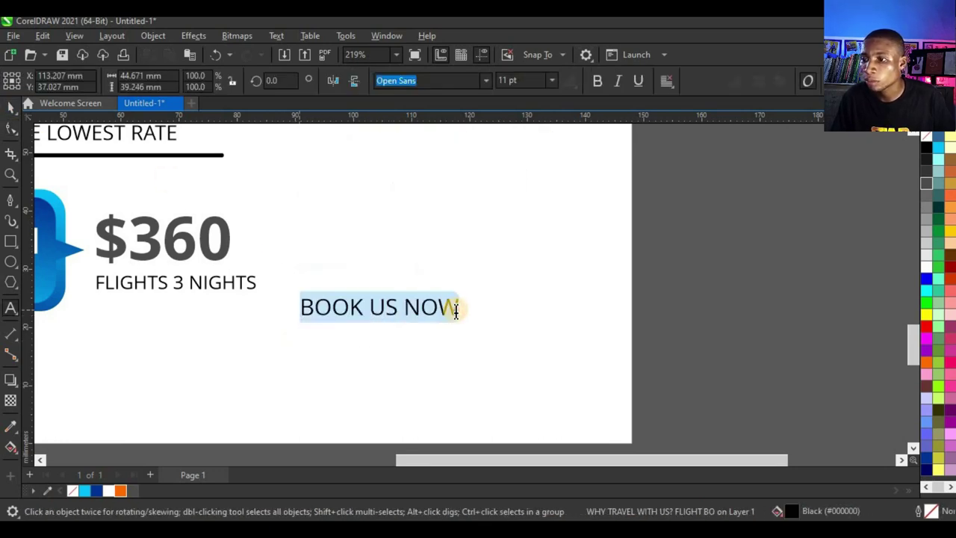
pyautogui.hotkey('ctrl', 'b')
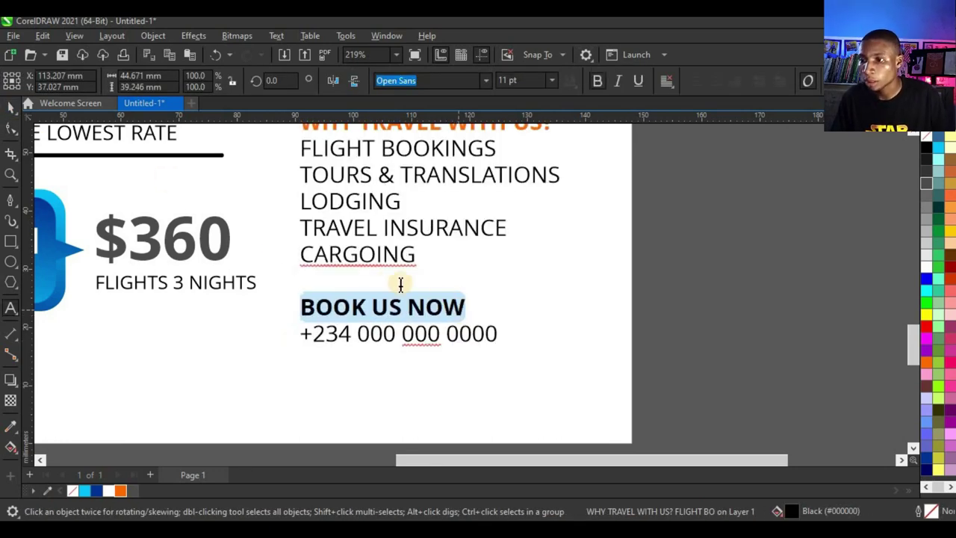
pyautogui.click(93, 491)
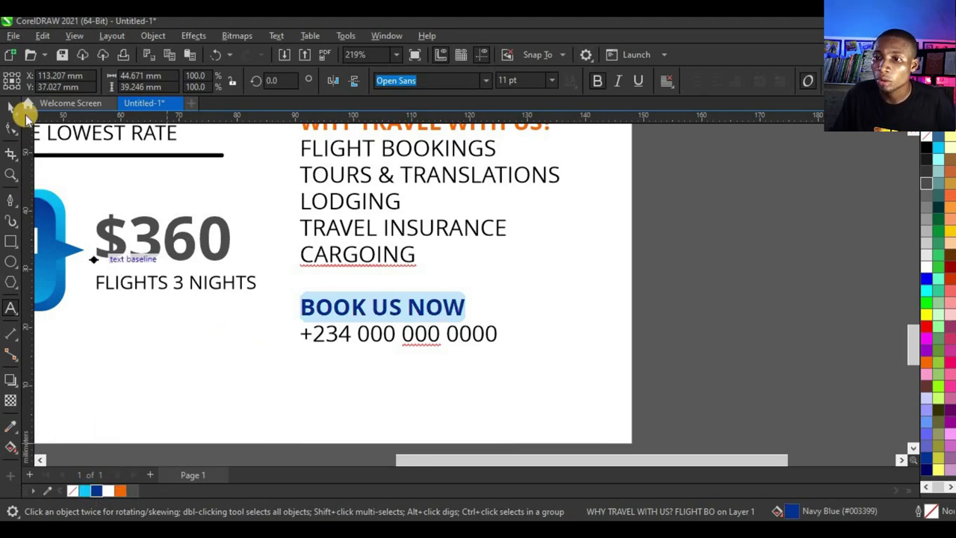
pyautogui.click(12, 108)
pyautogui.scroll(-5, 393, 350)
pyautogui.click(445, 352)
pyautogui.scroll(-4, 438, 335)
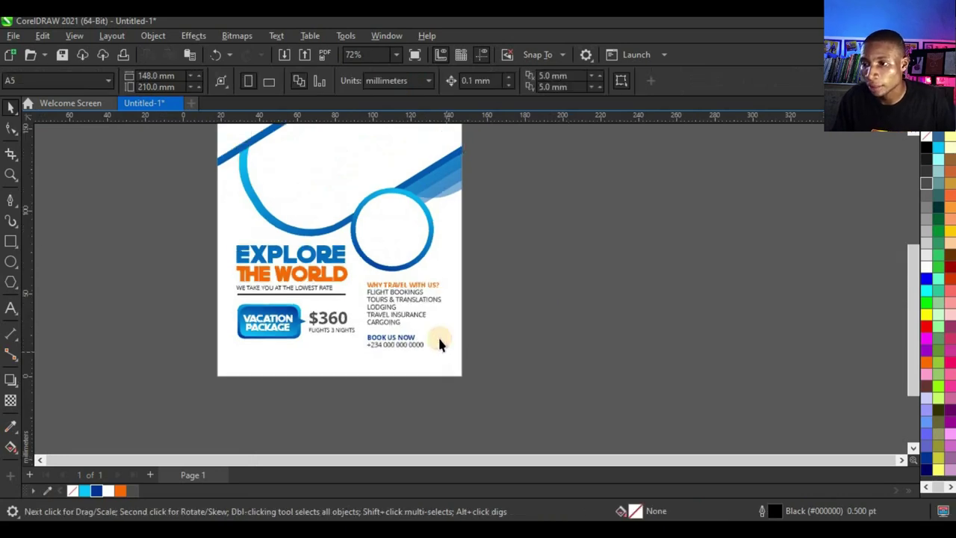
# - Bring the images from New folder (4), including the airplane, skyline, beach and Twitter logo, into the flyer document
pyautogui.scroll(2, 412, 226)
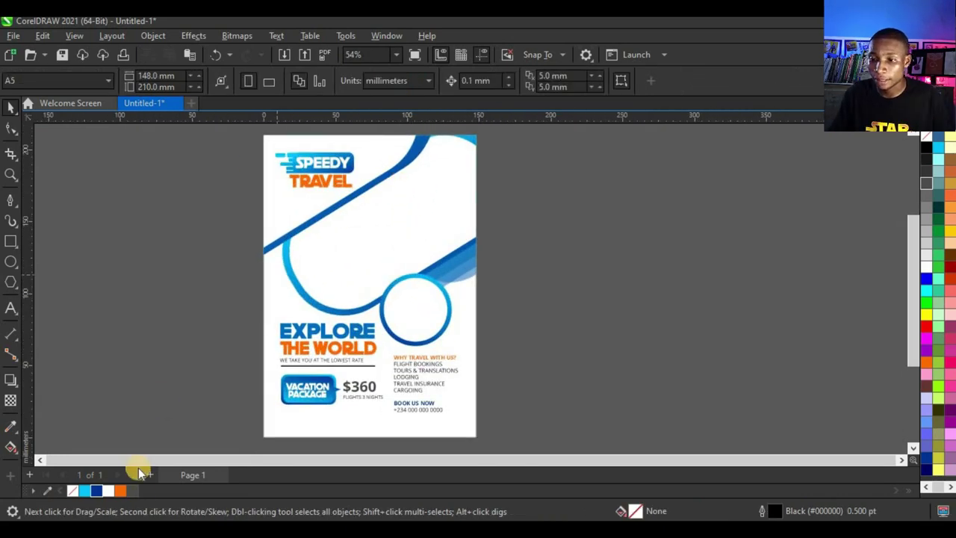
pyautogui.hotkey('alt', 'Tab')
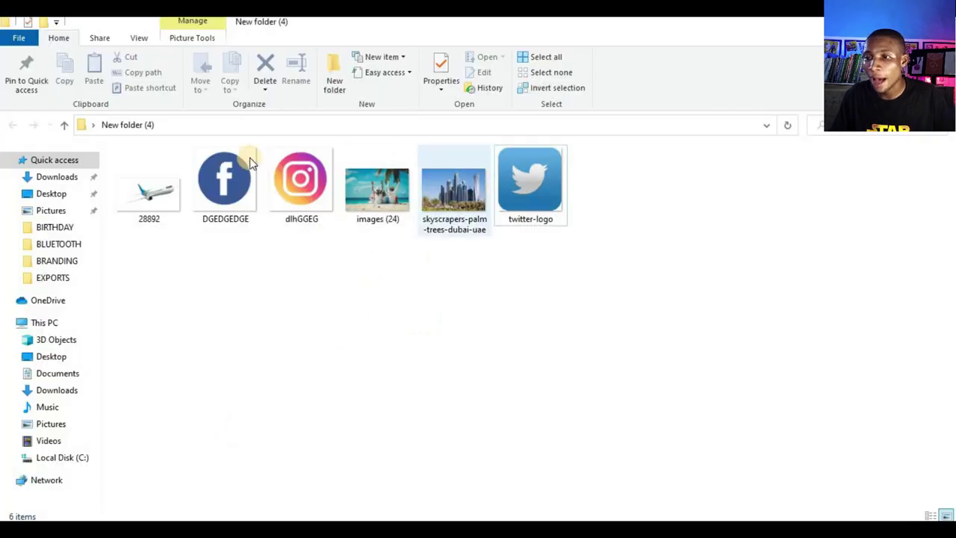
pyautogui.moveTo(613, 322); pyautogui.dragTo(274, 231)
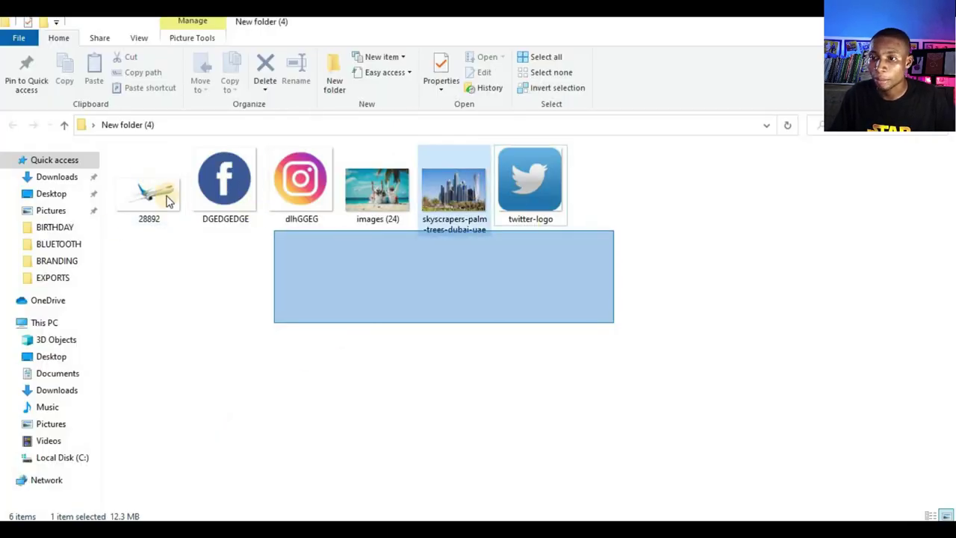
pyautogui.moveTo(168, 200); pyautogui.dragTo(197, 201)
pyautogui.hotkey('alt', 'Tab')
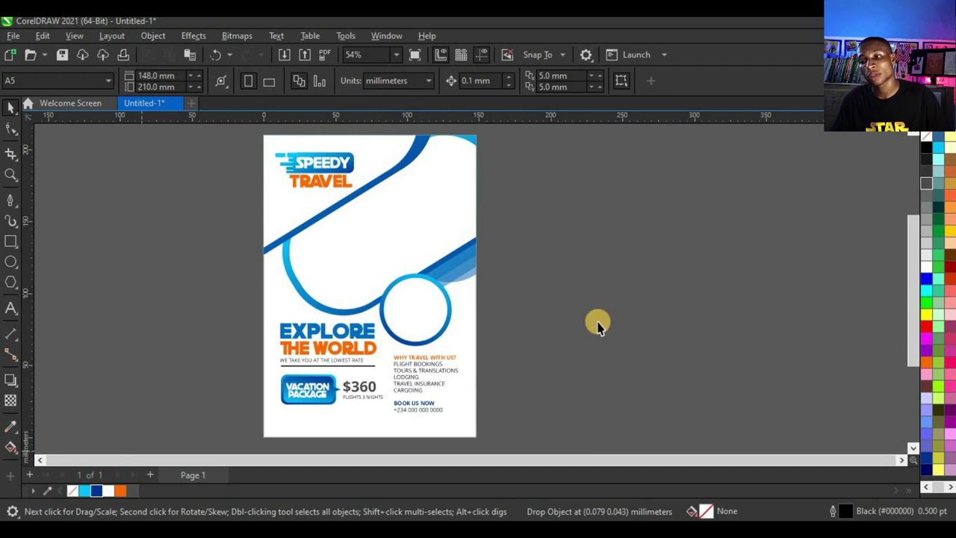
pyautogui.click(591, 311)
# - Move the airplane image clear of the stack, shrink it, and scale the skyline photo to about 189 × 126 mm beside the flyer
pyautogui.scroll(-2, 586, 309)
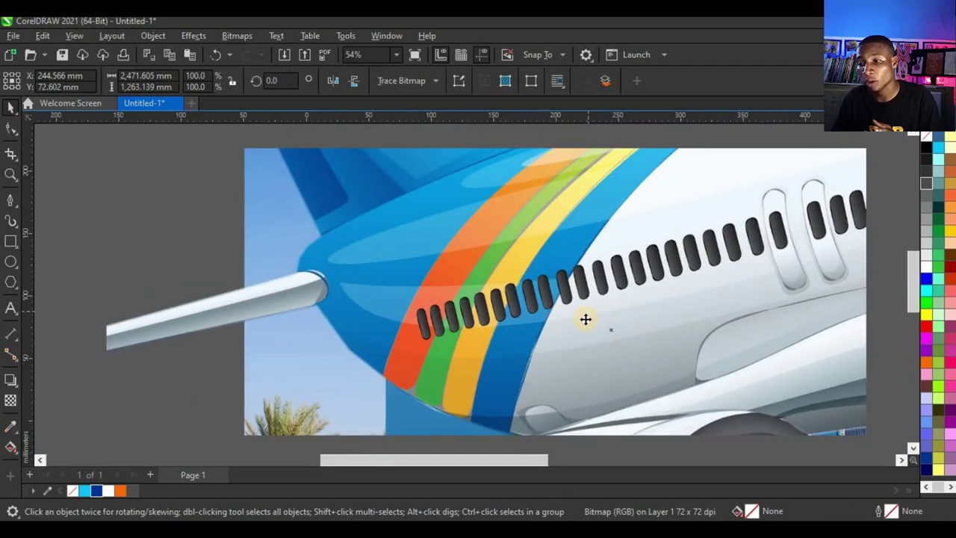
pyautogui.scroll(-5, 585, 320)
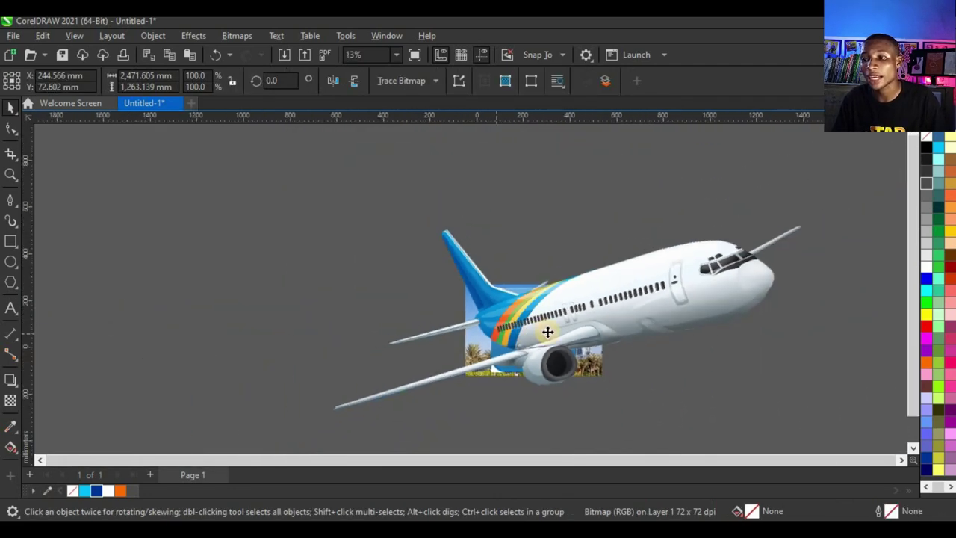
pyautogui.moveTo(567, 321); pyautogui.dragTo(291, 330)
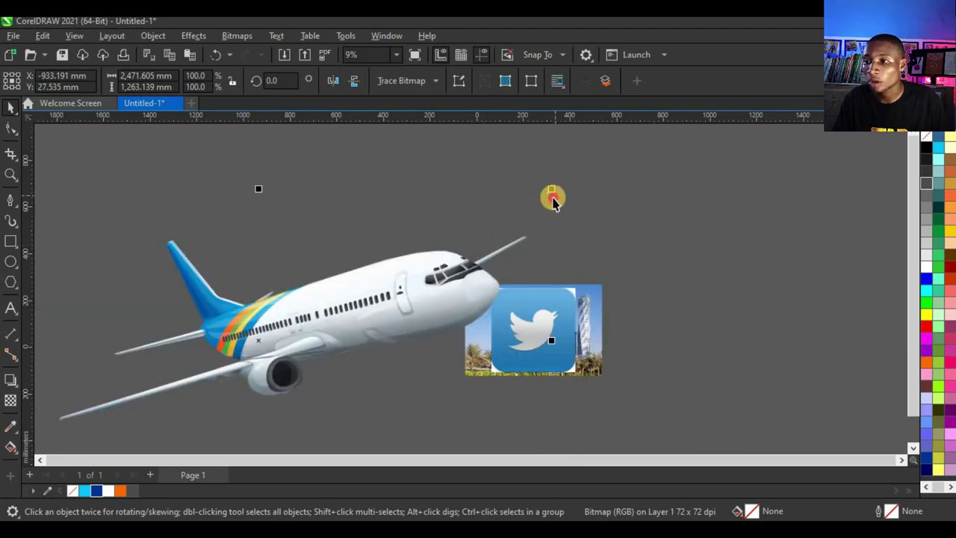
pyautogui.click(550, 199)
pyautogui.moveTo(529, 258); pyautogui.dragTo(448, 318)
pyautogui.moveTo(525, 327); pyautogui.dragTo(493, 267)
pyautogui.moveTo(506, 221); pyautogui.dragTo(456, 256)
pyautogui.scroll(1, 452, 261)
pyautogui.moveTo(562, 338); pyautogui.dragTo(562, 344)
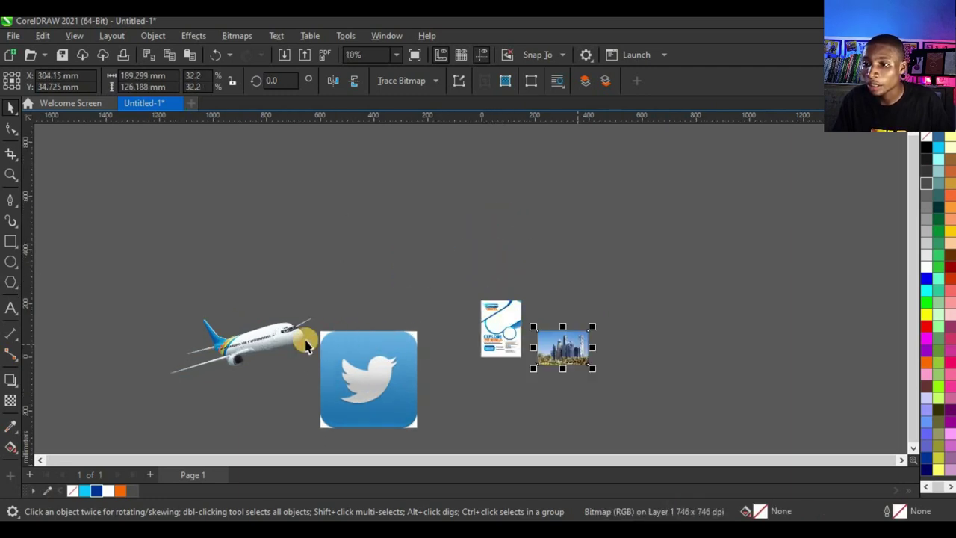
# - Shrink the Twitter logo to about 102 mm square on one side of the flyer and the airplane to about 293 mm wide on the other
pyautogui.moveTo(639, 282); pyautogui.dragTo(362, 378)
pyautogui.click(412, 341)
pyautogui.moveTo(367, 379); pyautogui.dragTo(453, 331)
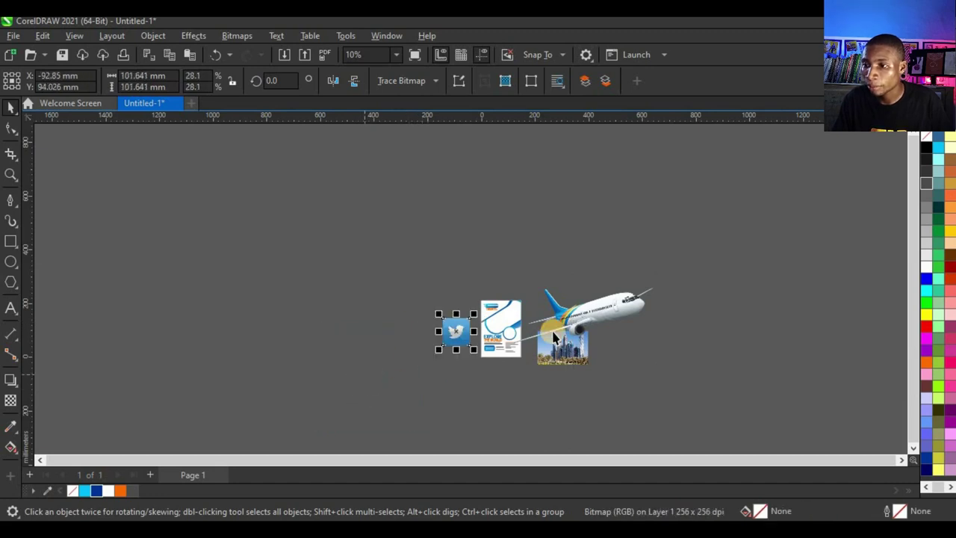
pyautogui.scroll(2, 546, 321)
pyautogui.click(725, 246)
pyautogui.moveTo(770, 217); pyautogui.dragTo(674, 267)
# - PowerClip the skyline photo inside the flyer's page rectangle
pyautogui.scroll(1, 543, 385)
pyautogui.click(542, 384)
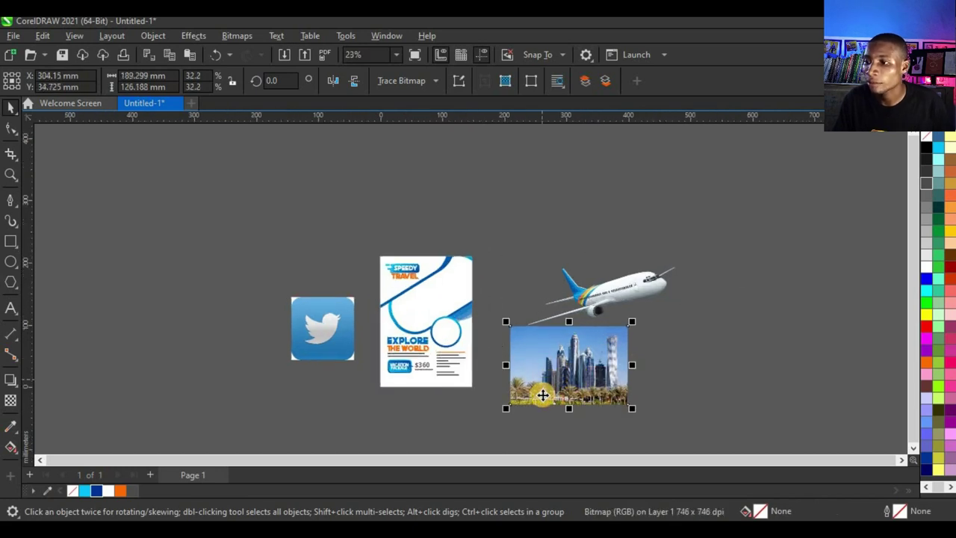
pyautogui.scroll(3, 544, 392)
pyautogui.rightClick(551, 377)
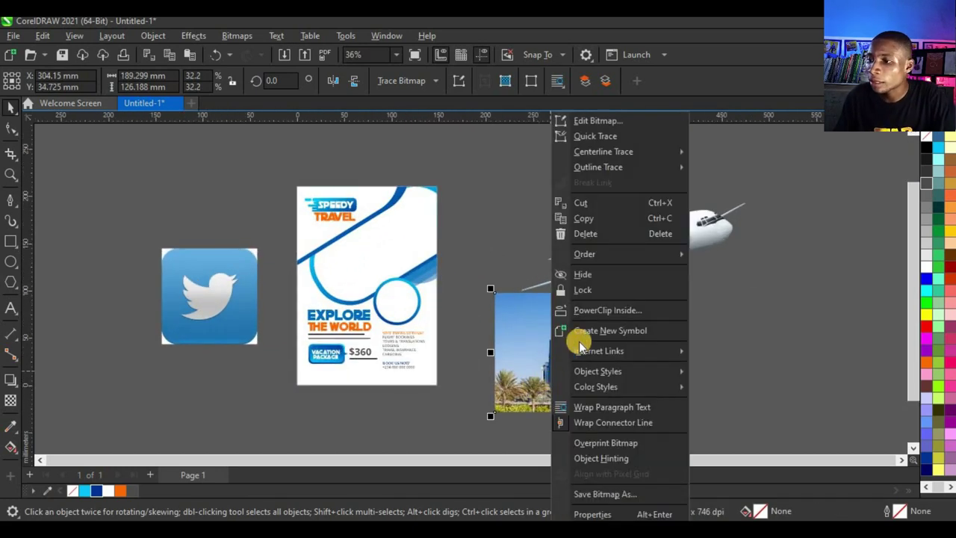
pyautogui.click(607, 306)
pyautogui.click(367, 247)
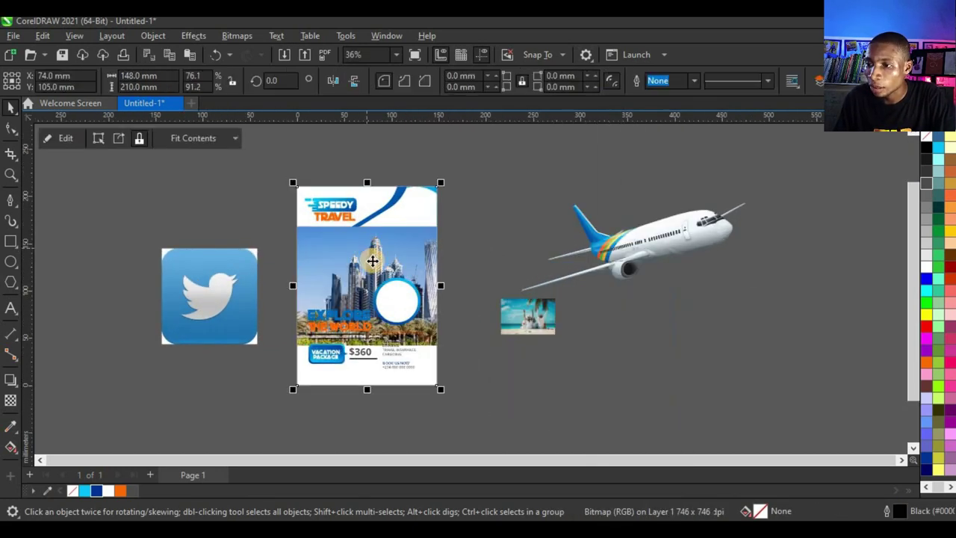
pyautogui.scroll(3, 379, 255)
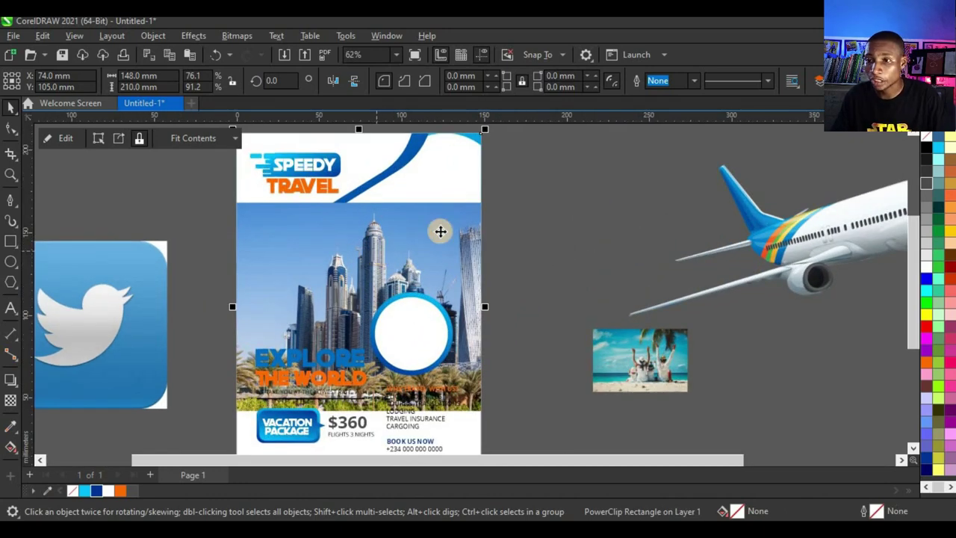
pyautogui.click(538, 214)
# - Open the page frame's contents for editing and PowerClip the skyline photo inside the lower slanted rounded shape
pyautogui.click(400, 224)
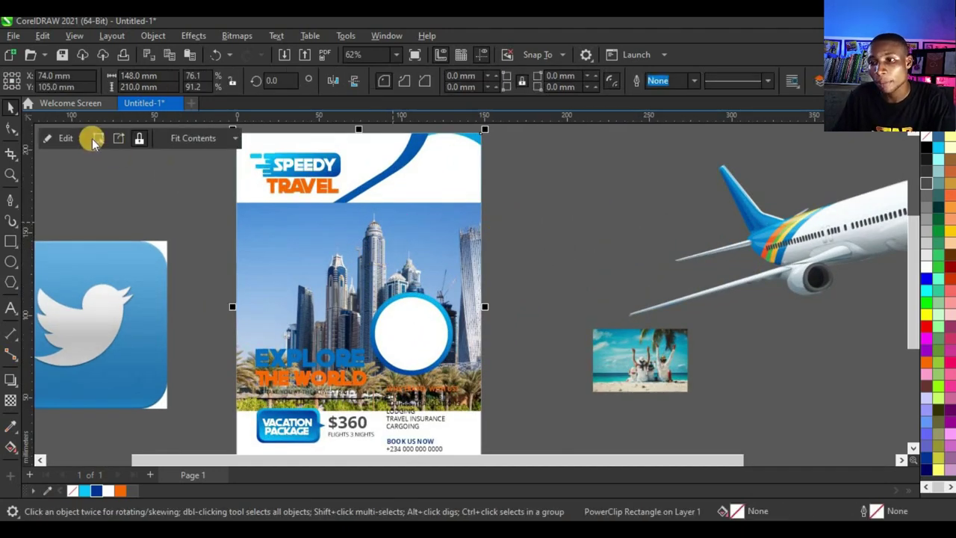
pyautogui.click(67, 140)
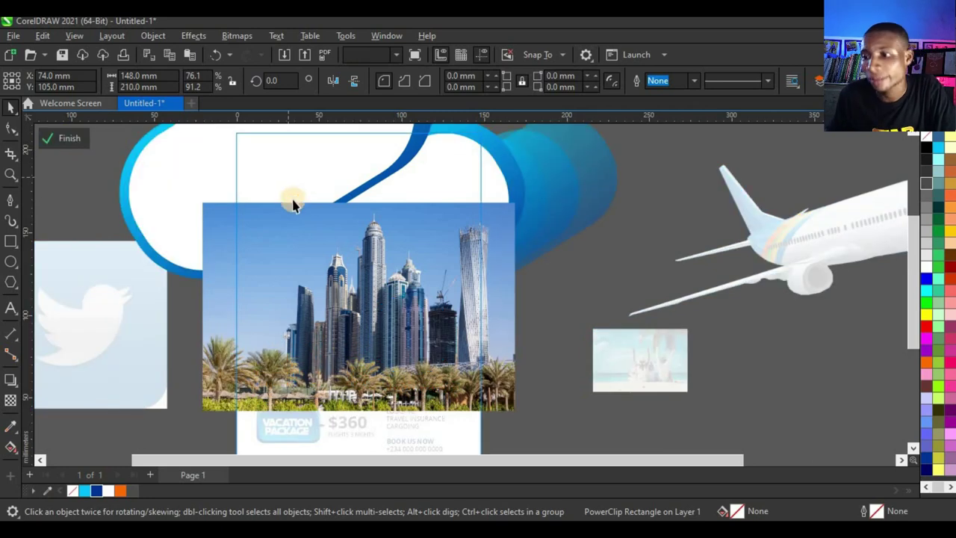
pyautogui.scroll(1, 324, 277)
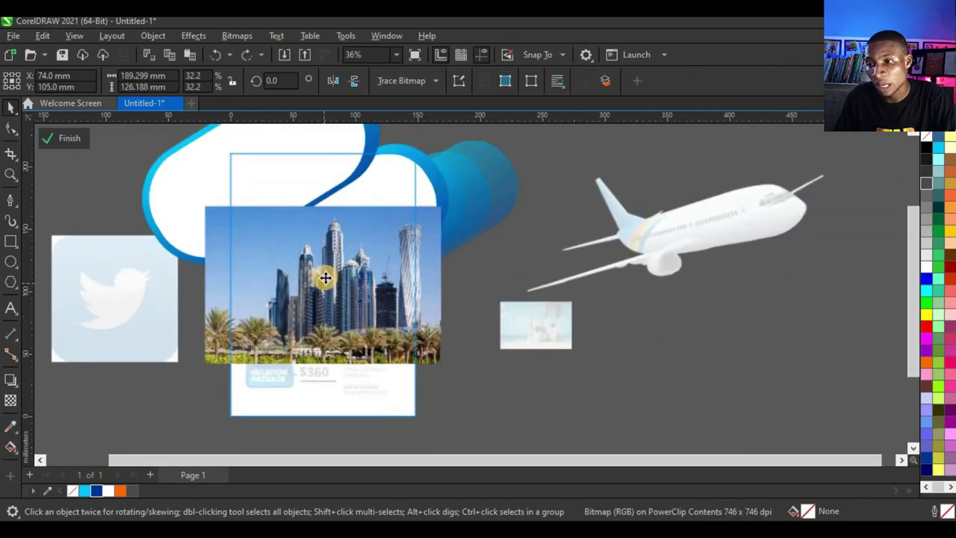
pyautogui.moveTo(276, 303); pyautogui.dragTo(180, 377)
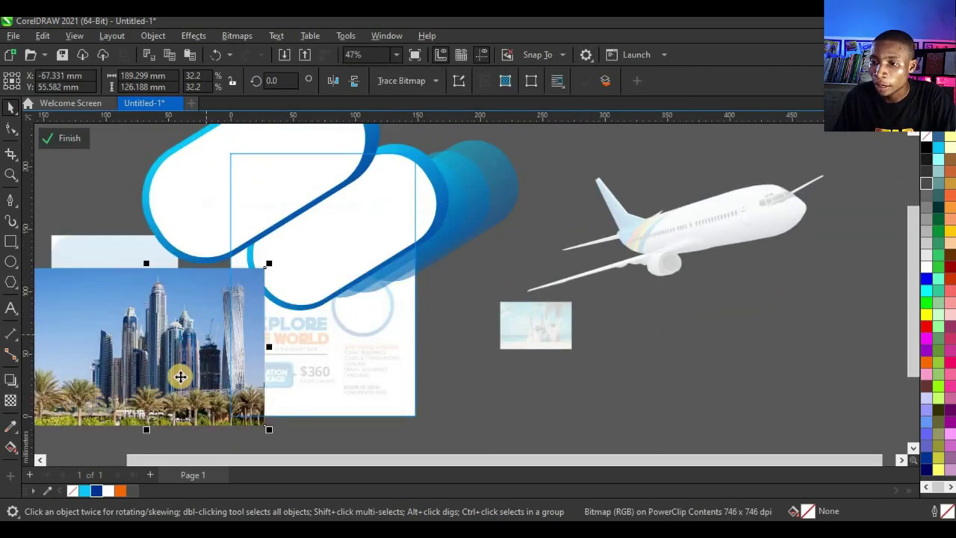
pyautogui.moveTo(196, 327); pyautogui.dragTo(365, 235)
pyautogui.click(411, 280)
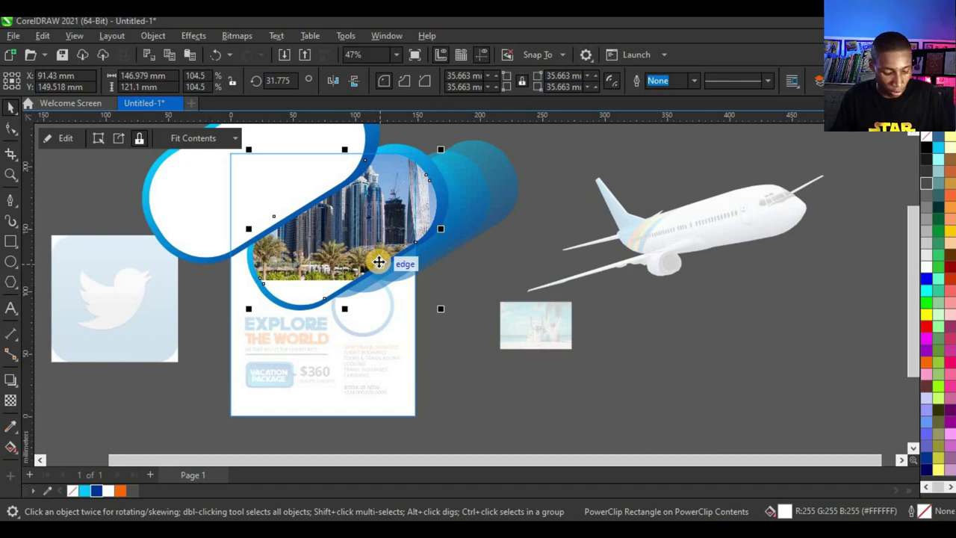
# - Reposition the skyline photo inside the slanted rounded shape so it fills the visible area, and finish editing the page frame's contents
pyautogui.doubleClick(366, 245)
pyautogui.scroll(2, 363, 252)
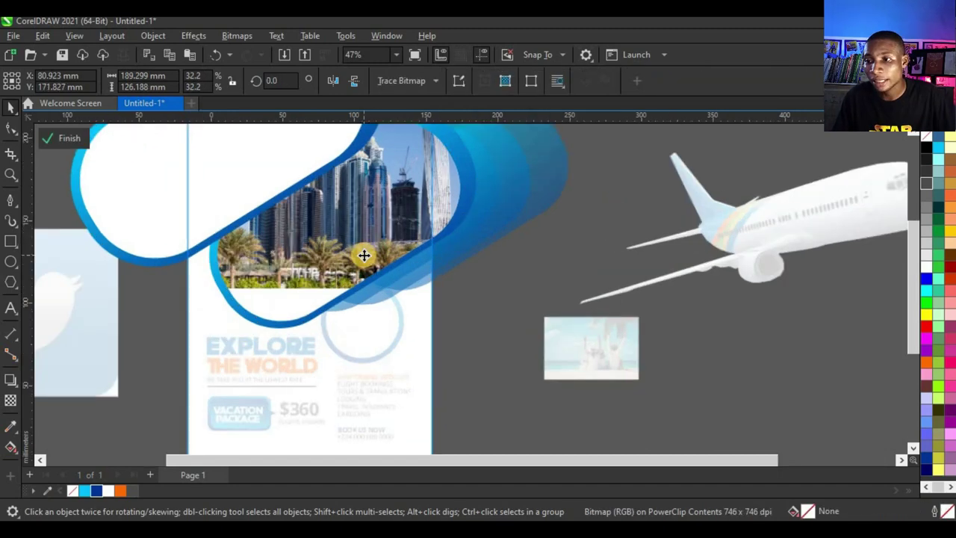
pyautogui.moveTo(344, 238); pyautogui.dragTo(353, 277)
pyautogui.moveTo(353, 277); pyautogui.dragTo(311, 289)
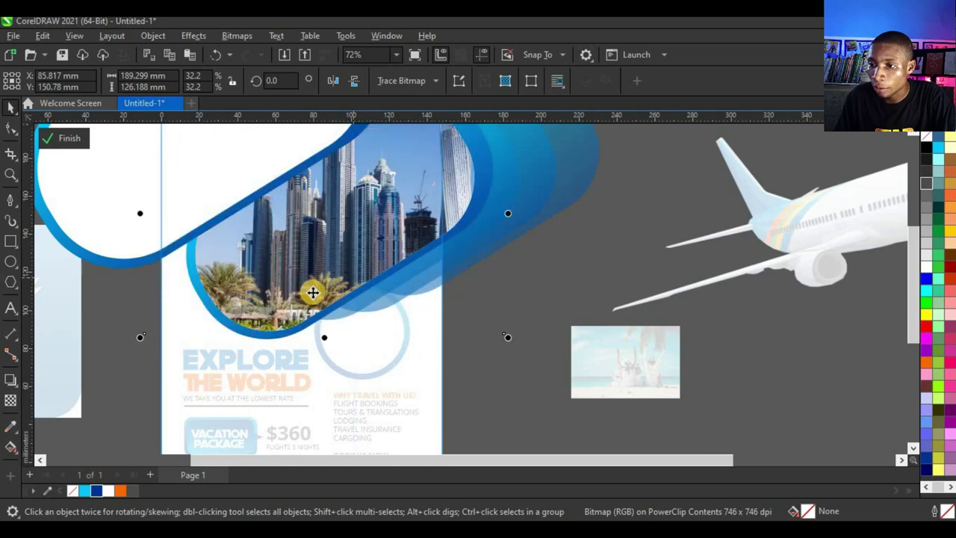
pyautogui.scroll(-2, 312, 288)
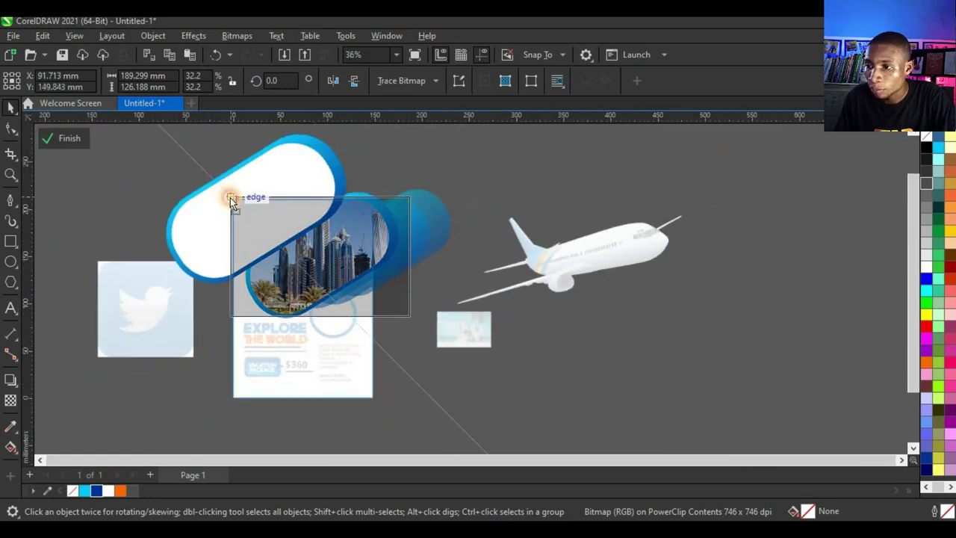
pyautogui.scroll(1, 329, 262)
pyautogui.scroll(1, 324, 266)
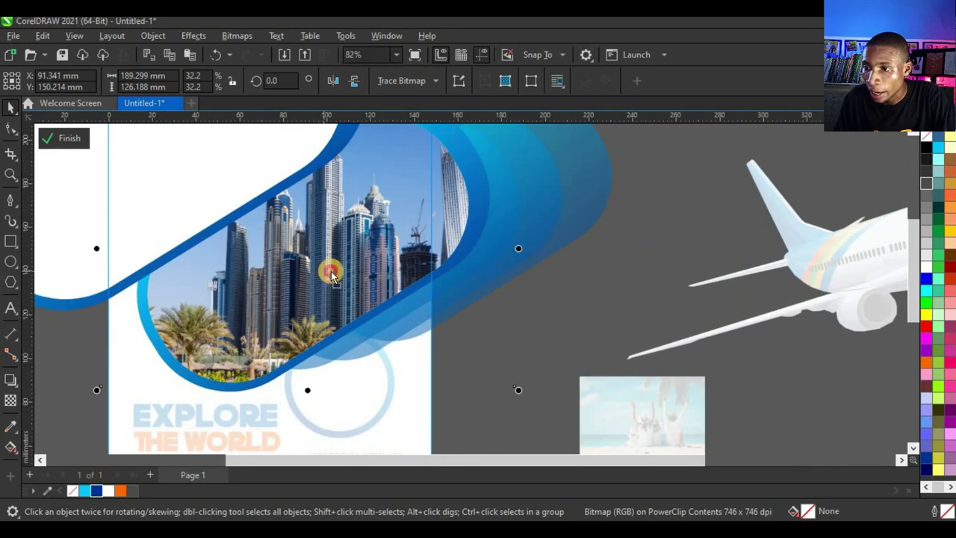
pyautogui.moveTo(319, 271); pyautogui.dragTo(329, 269)
pyautogui.scroll(-2, 329, 274)
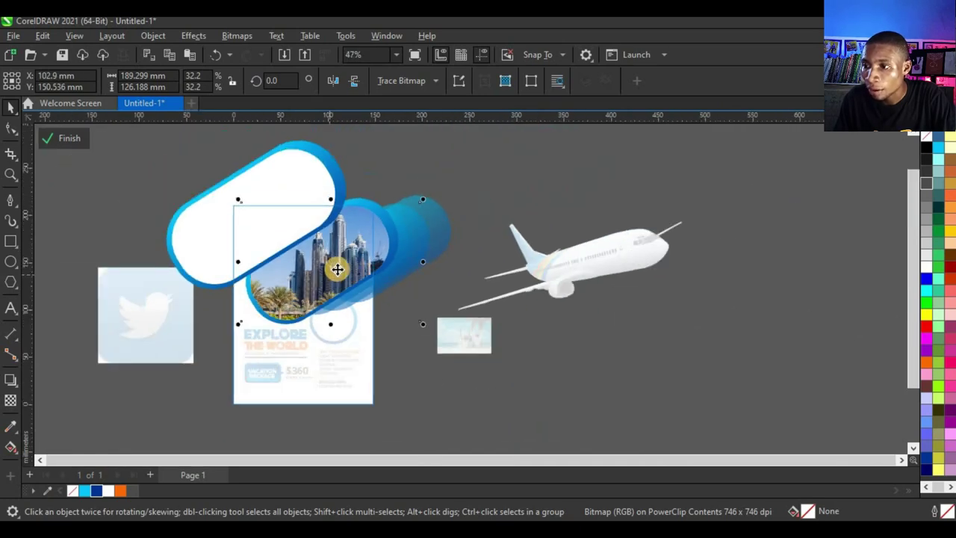
pyautogui.click(60, 142)
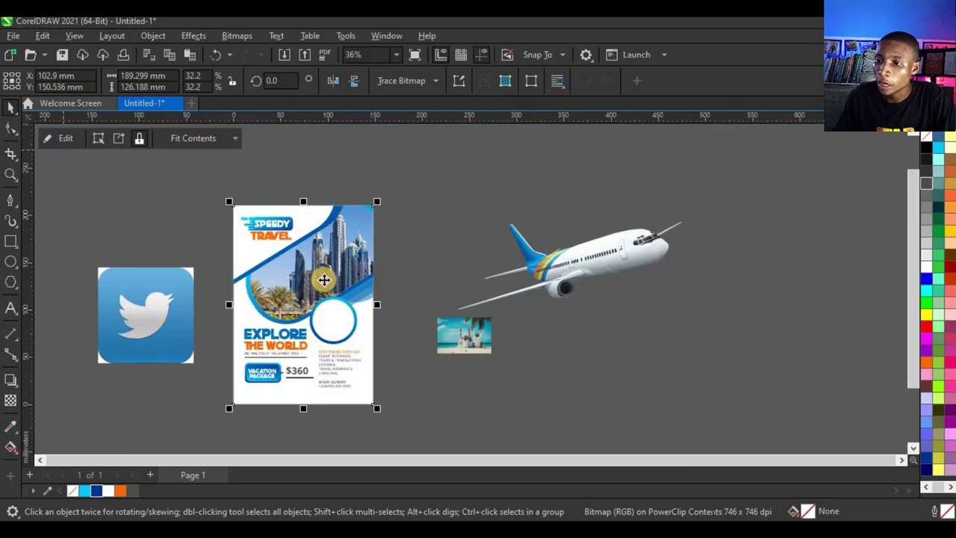
# - PowerClip the airplane image inside the flyer's page rectangle
pyautogui.click(548, 244)
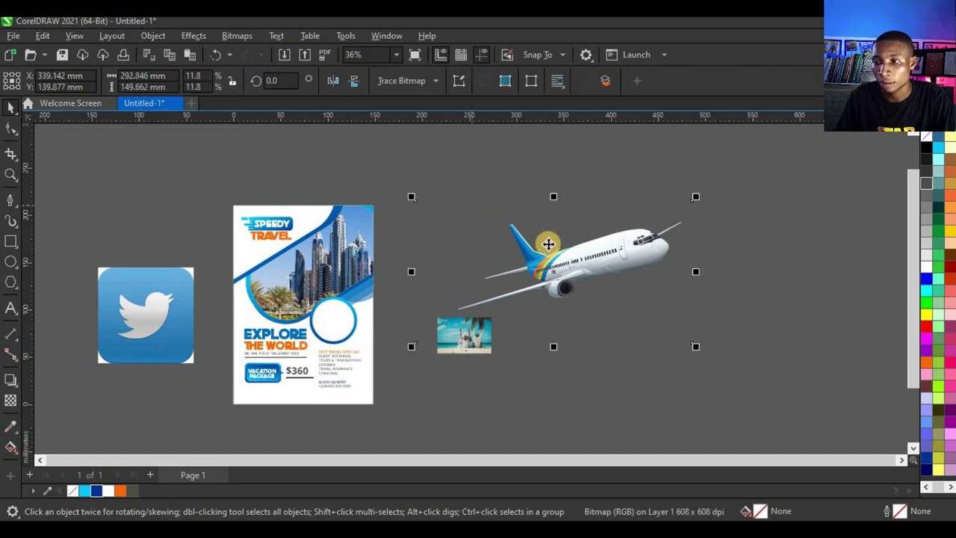
pyautogui.rightClick(578, 273)
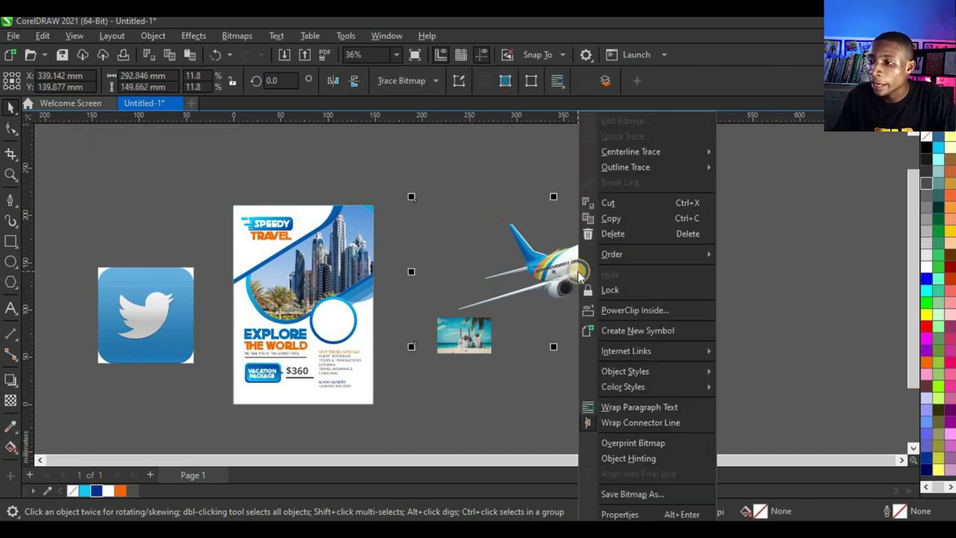
pyautogui.click(635, 311)
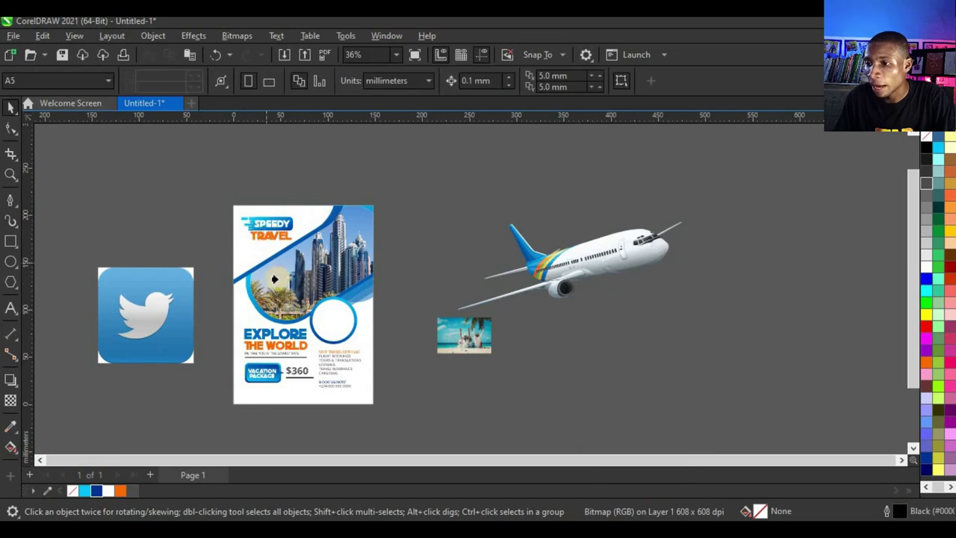
pyautogui.click(274, 287)
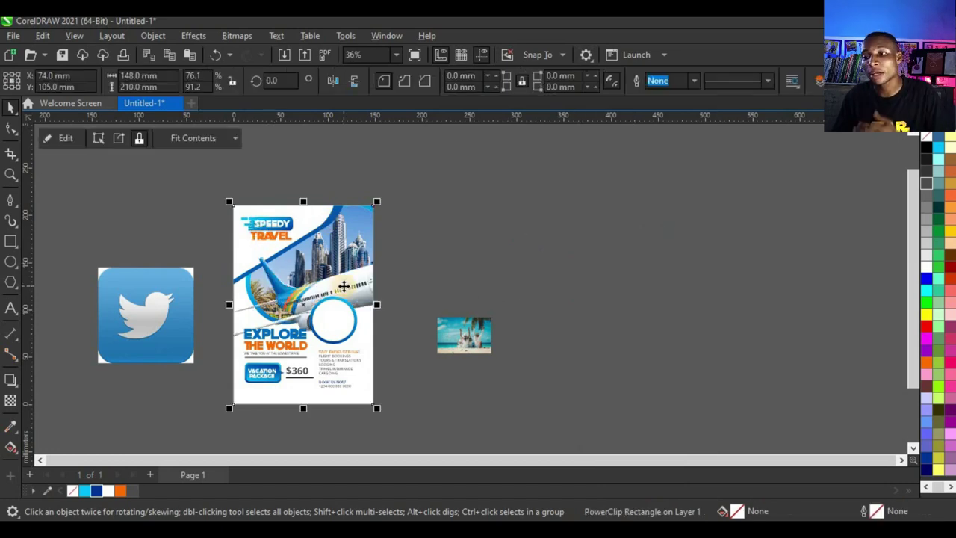
# - Scale the clipped airplane to about 141 mm wide and place it over the skyline shape's left end, with its tail overlapping the blue border
pyautogui.scroll(3, 343, 286)
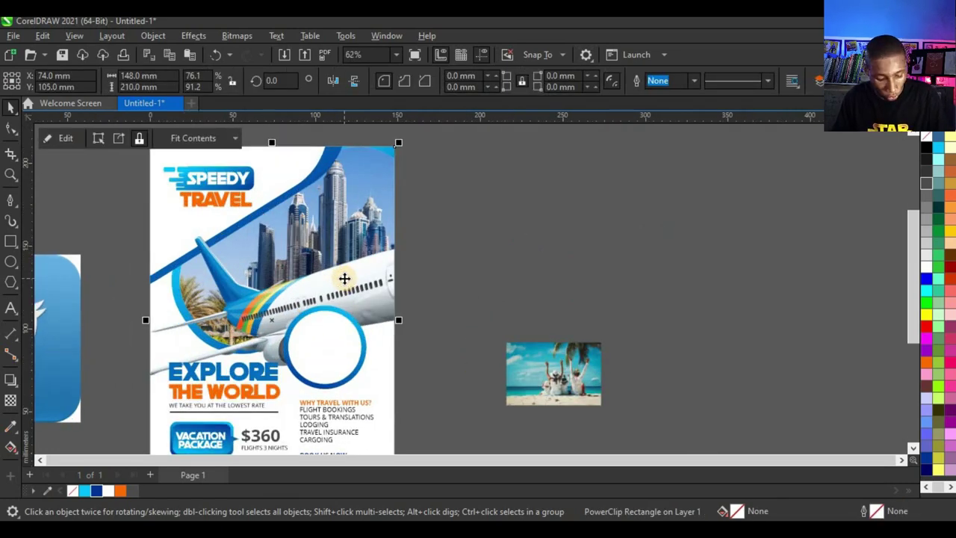
pyautogui.keyDown('ctrl'); pyautogui.click(359, 282); pyautogui.keyUp('ctrl')
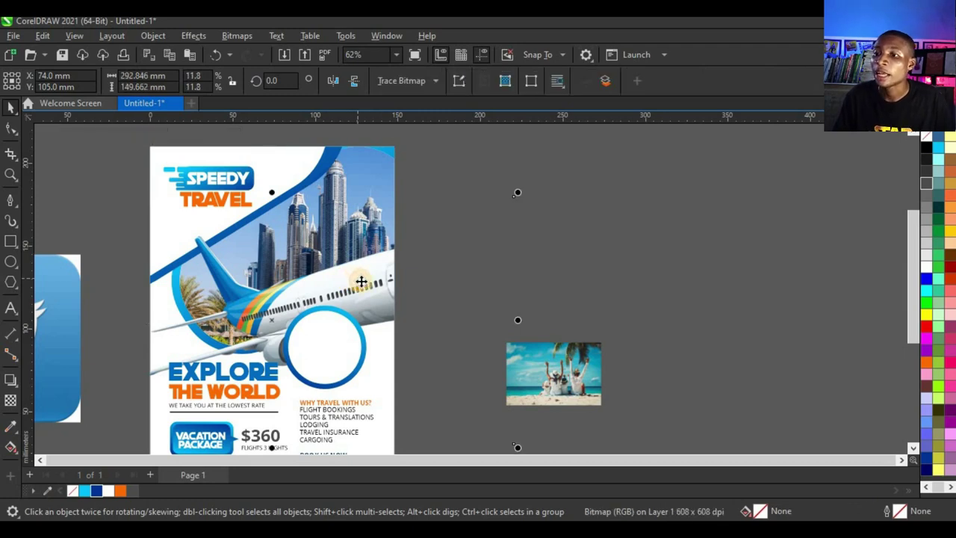
pyautogui.moveTo(509, 212); pyautogui.dragTo(309, 211)
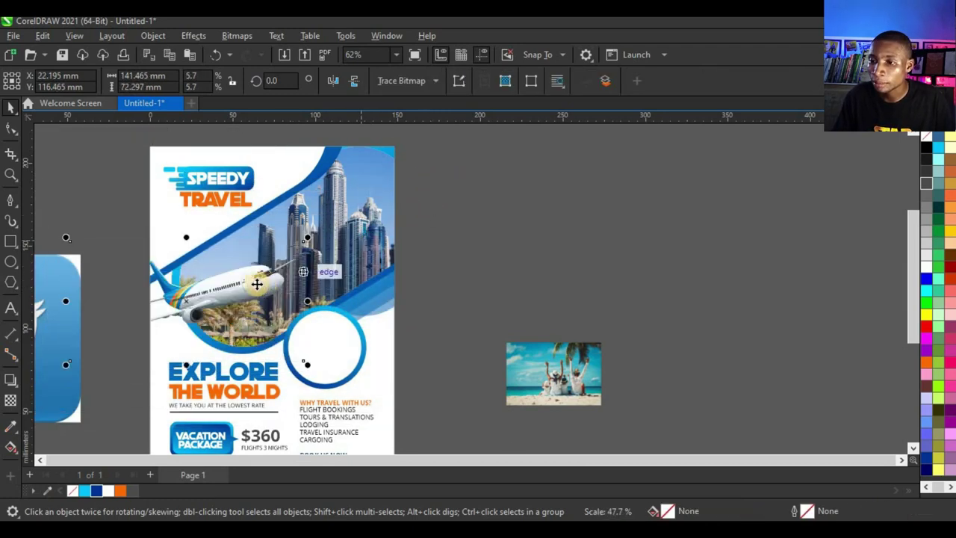
pyautogui.scroll(2, 254, 283)
pyautogui.moveTo(234, 286); pyautogui.dragTo(263, 286)
pyautogui.scroll(3, 263, 286)
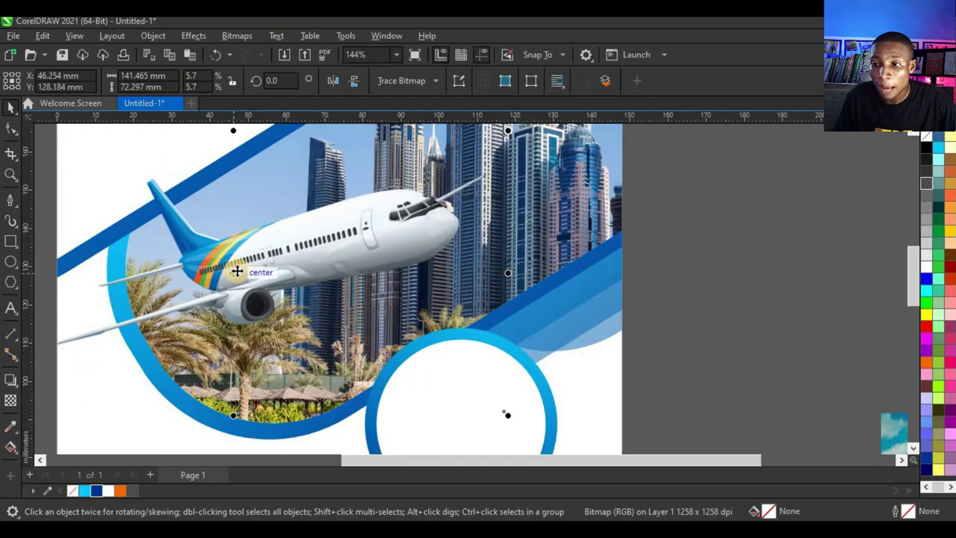
pyautogui.scroll(-3, 249, 264)
pyautogui.scroll(5, 226, 237)
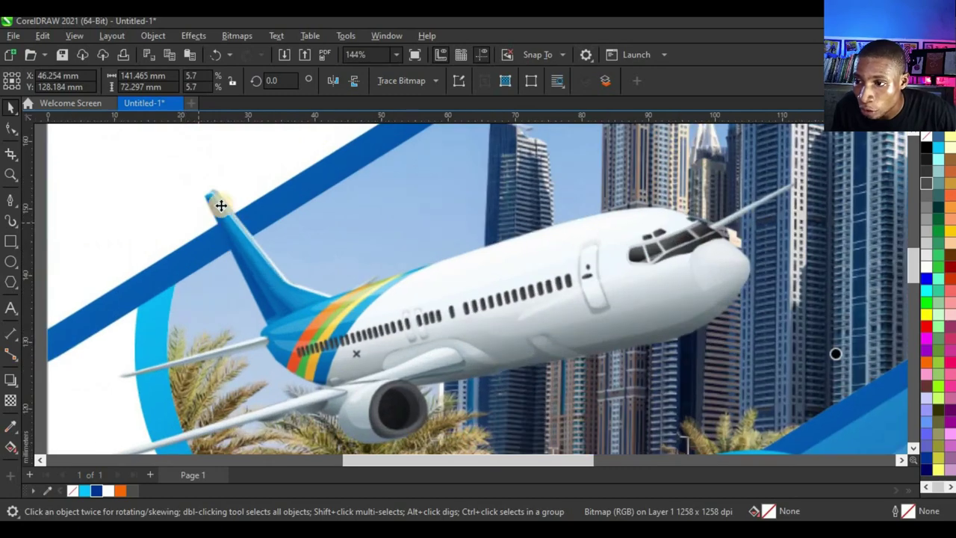
pyautogui.scroll(-3, 165, 336)
pyautogui.scroll(3, 171, 335)
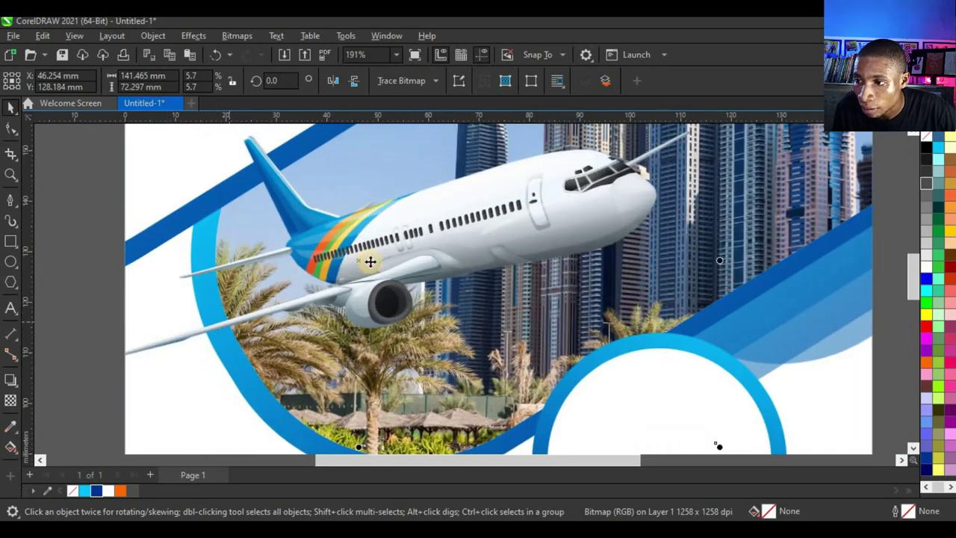
pyautogui.scroll(-3, 381, 271)
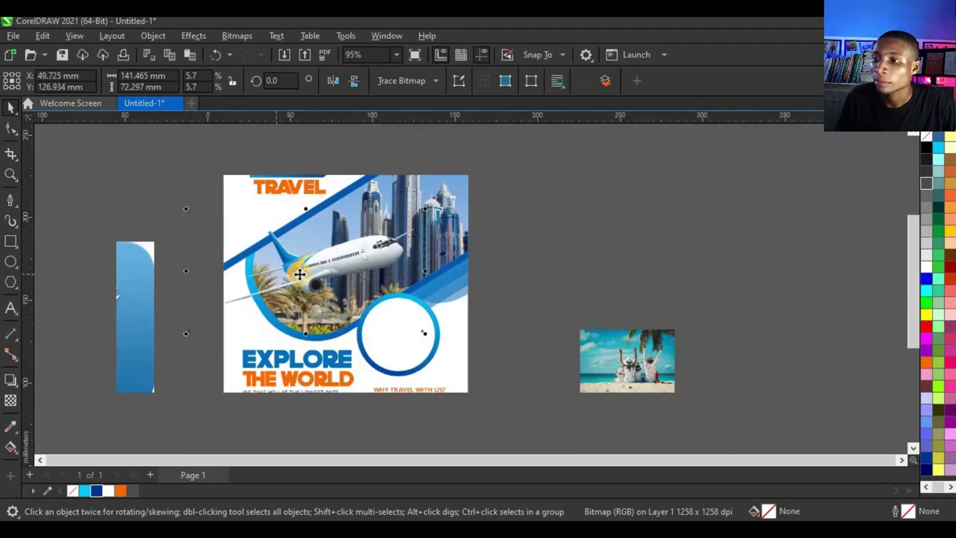
# - Enlarge the airplane to about 150 mm wide and shift it slightly up and right over the skyline photo
pyautogui.scroll(2, 370, 225)
pyautogui.scroll(-1, 370, 225)
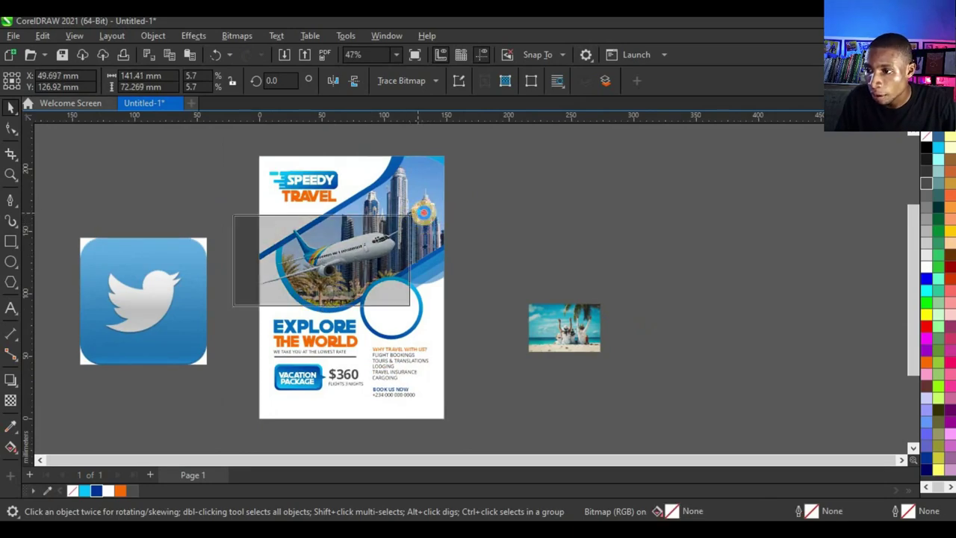
pyautogui.scroll(2, 418, 210)
pyautogui.moveTo(409, 200); pyautogui.dragTo(421, 198)
pyautogui.moveTo(360, 254)
pyautogui.mouseDown()
pyautogui.moveTo(373, 230)
pyautogui.moveTo(354, 256)
pyautogui.moveTo(351, 245)
pyautogui.moveTo(371, 242)
pyautogui.mouseUp()
pyautogui.moveTo(410, 193); pyautogui.dragTo(419, 187)
pyautogui.scroll(-2, 463, 262)
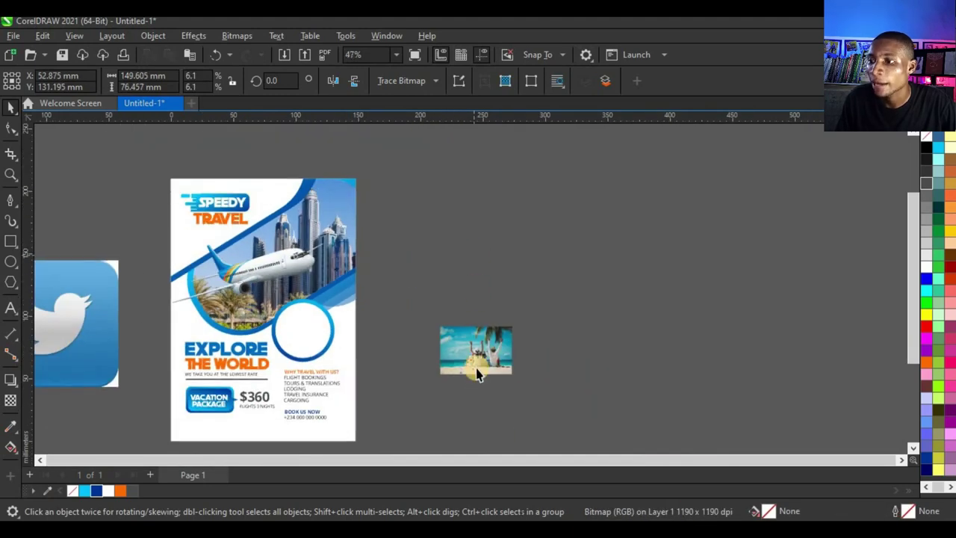
# - PowerClip the beach travel photo inside the white circle of the blue ring
pyautogui.click(472, 357)
pyautogui.scroll(2, 470, 343)
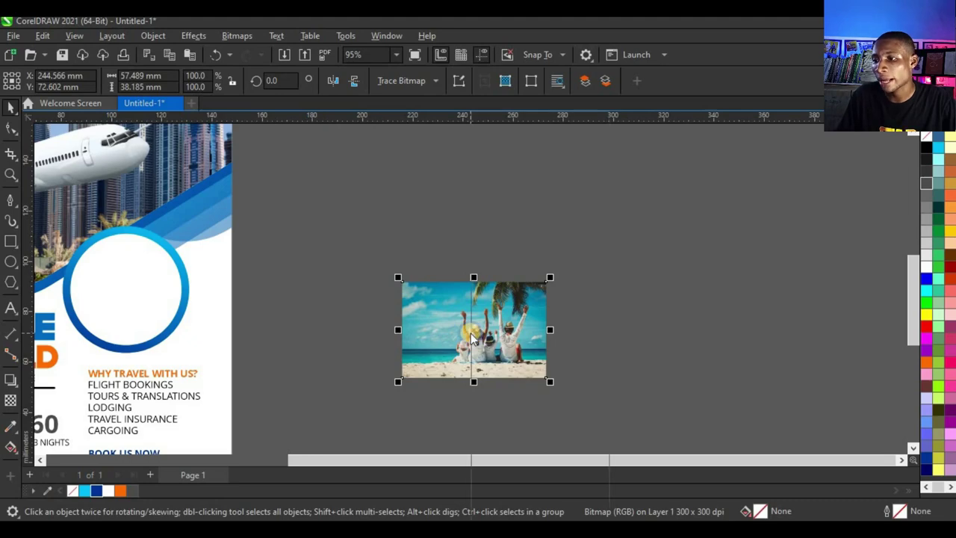
pyautogui.rightClick(472, 337)
pyautogui.click(520, 312)
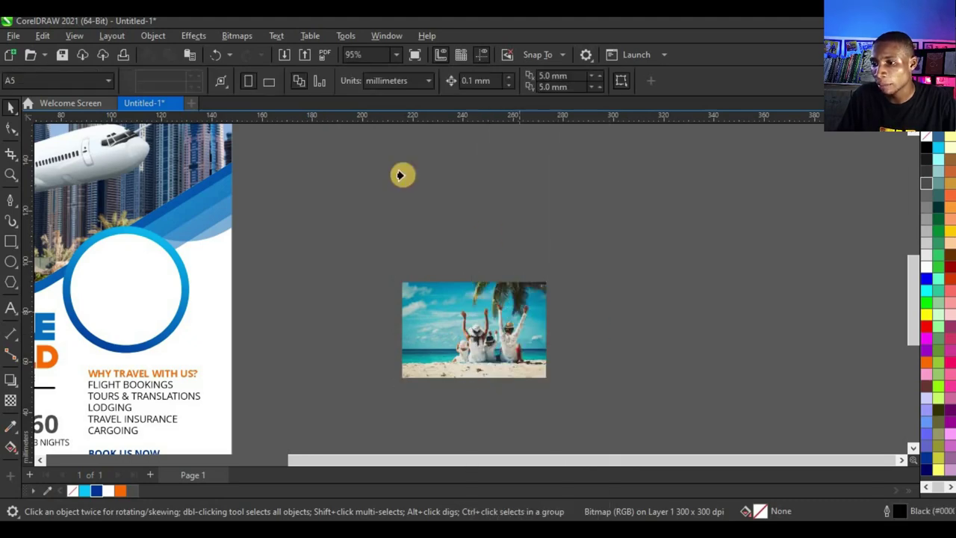
pyautogui.click(95, 278)
pyautogui.scroll(-2, 125, 292)
pyautogui.scroll(4, 297, 274)
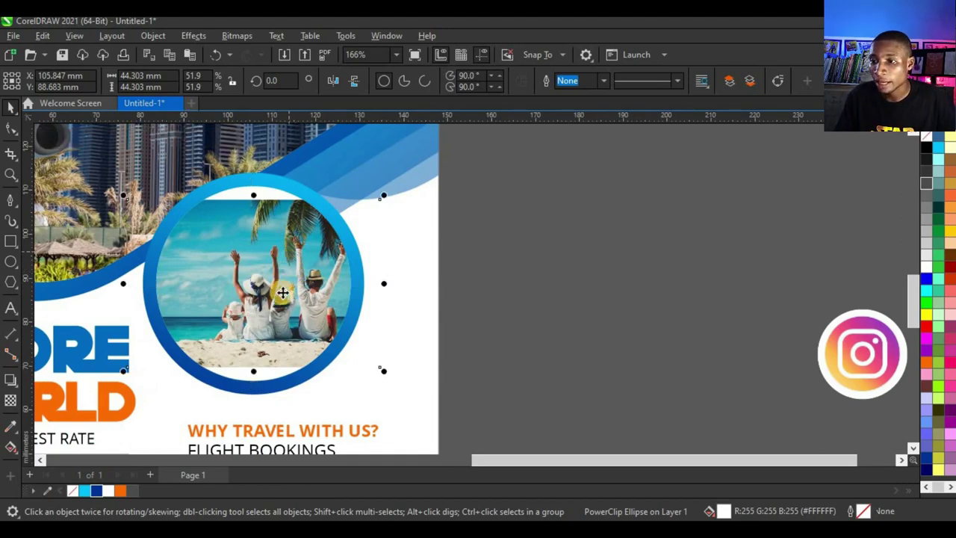
# - Enlarge and reposition the beach photo within the circle so it fills the ring, and finish editing its contents
pyautogui.keyDown('ctrl'); pyautogui.click(284, 261); pyautogui.keyUp('ctrl')
pyautogui.moveTo(357, 376); pyautogui.dragTo(383, 392)
pyautogui.moveTo(284, 352); pyautogui.dragTo(290, 326)
pyautogui.scroll(-3, 314, 290)
pyautogui.press('Escape')
pyautogui.scroll(-2, 314, 289)
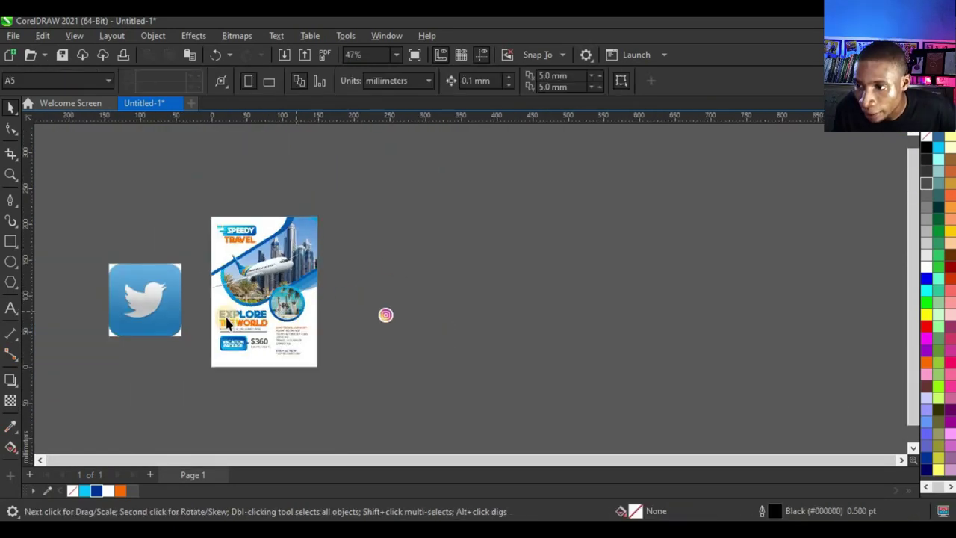
# - Move the Twitter icon beside the Instagram and Facebook icons and shrink it to about 18 mm wide
pyautogui.scroll(2, 313, 290)
pyautogui.scroll(-1, 224, 305)
pyautogui.moveTo(213, 284); pyautogui.dragTo(569, 289)
pyautogui.scroll(1, 515, 224)
pyautogui.moveTo(600, 251); pyautogui.dragTo(370, 321)
pyautogui.scroll(5, 527, 301)
pyautogui.scroll(1, 457, 321)
pyautogui.scroll(4, 436, 321)
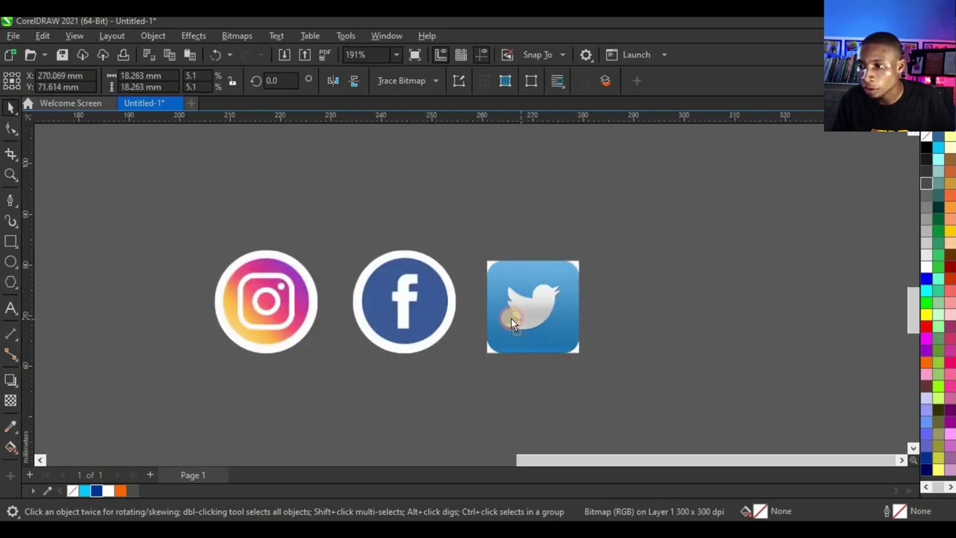
# - Move the Facebook and Twitter icons closer to Instagram so the three form an evenly spaced row
pyautogui.moveTo(510, 318); pyautogui.dragTo(498, 317)
pyautogui.moveTo(388, 322); pyautogui.dragTo(369, 323)
pyautogui.moveTo(473, 336); pyautogui.dragTo(452, 336)
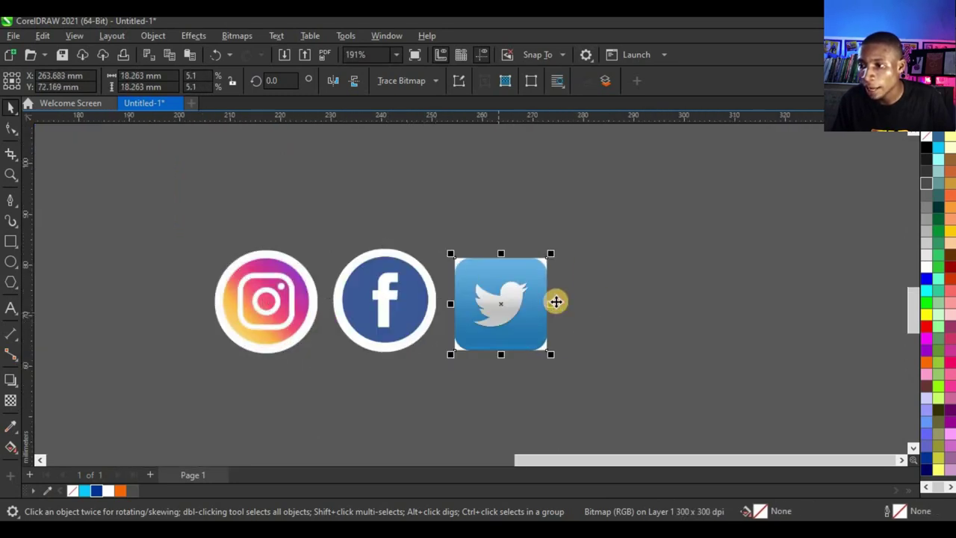
# - Align the centres of the three social icons along one horizontal line and group them
pyautogui.moveTo(620, 220); pyautogui.dragTo(217, 384)
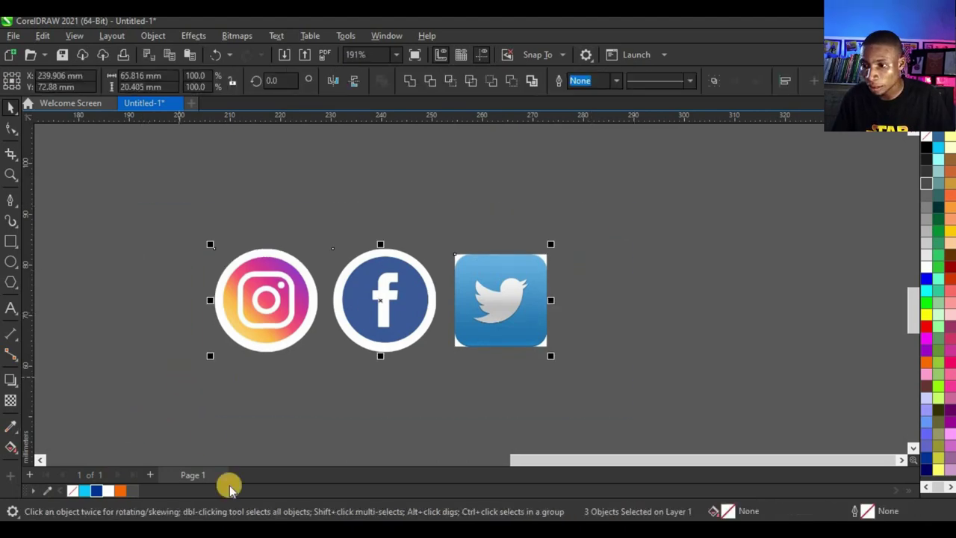
pyautogui.moveTo(655, 203); pyautogui.dragTo(222, 390)
pyautogui.scroll(-2, 407, 380)
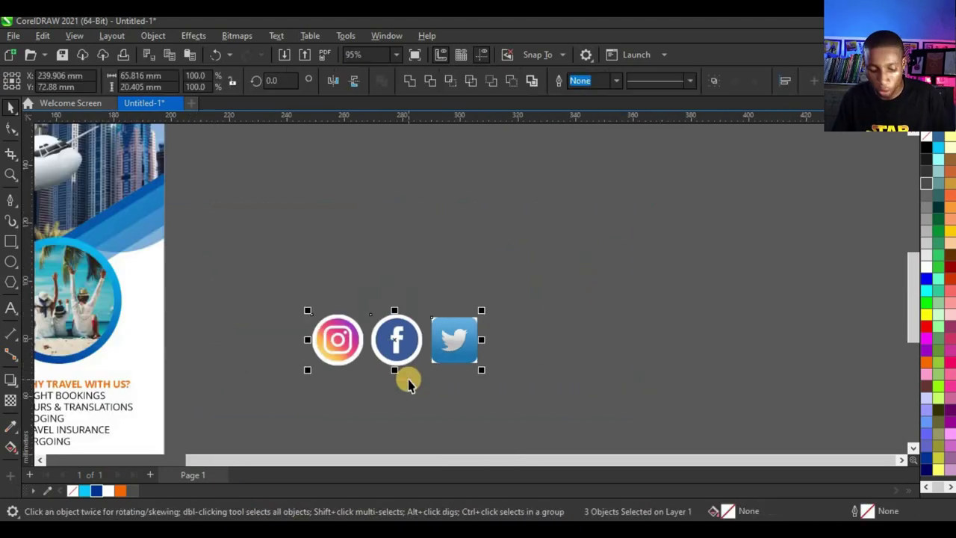
pyautogui.scroll(-4, 407, 351)
pyautogui.hotkey('ctrl', 'g')
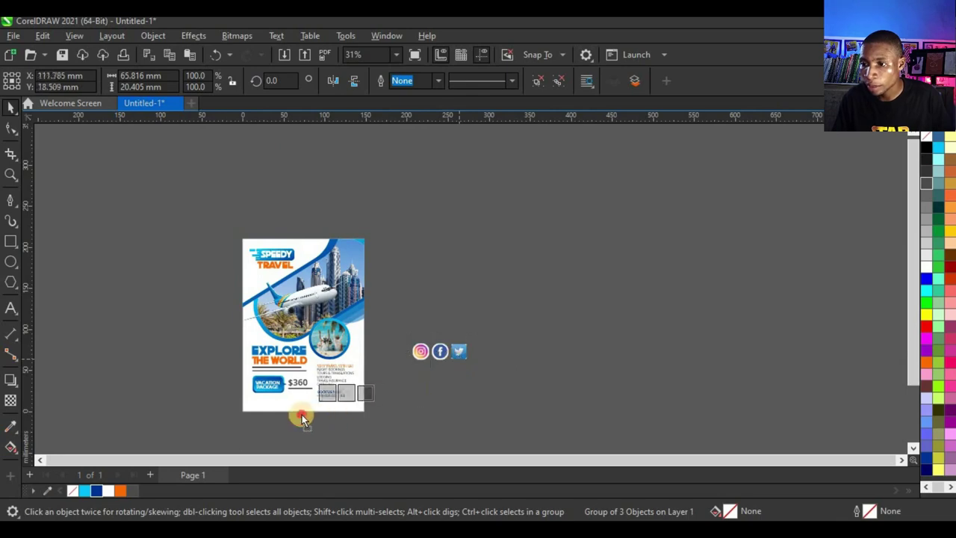
# - Place the social icon group below the Vacation Package badge and shrink it to fit the flyer's lower margin
pyautogui.moveTo(273, 412); pyautogui.dragTo(279, 411)
pyautogui.scroll(5, 435, 422)
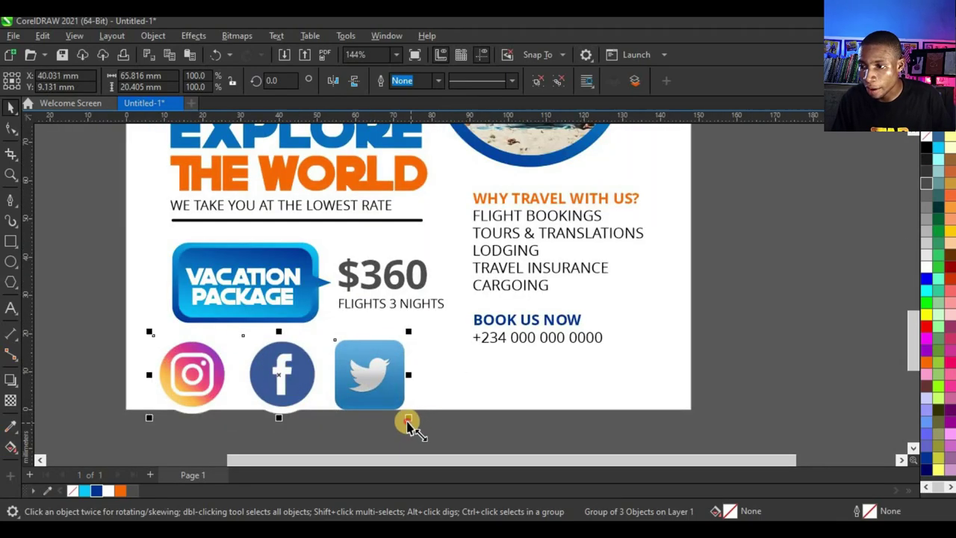
pyautogui.moveTo(406, 425); pyautogui.dragTo(261, 382)
pyautogui.scroll(2, 245, 425)
pyautogui.click(384, 258)
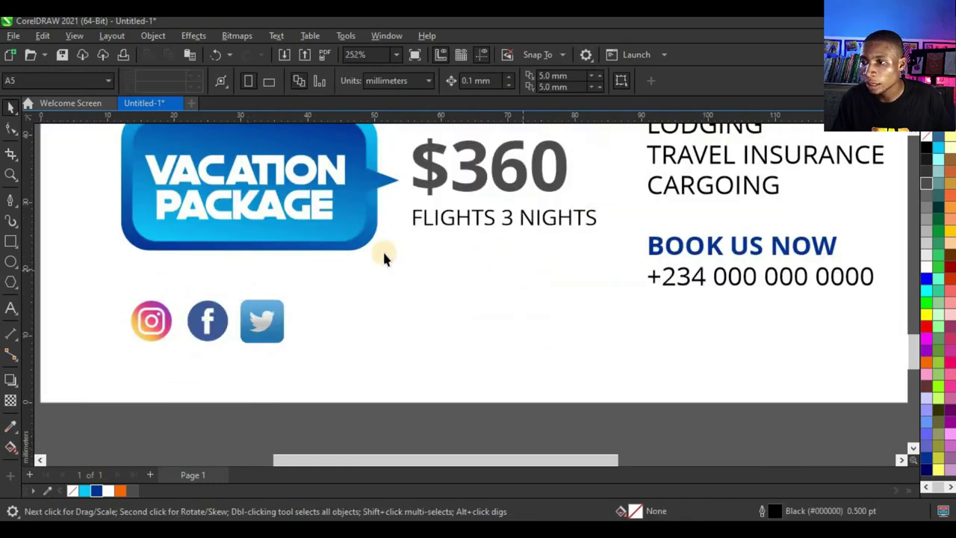
pyautogui.click(317, 349)
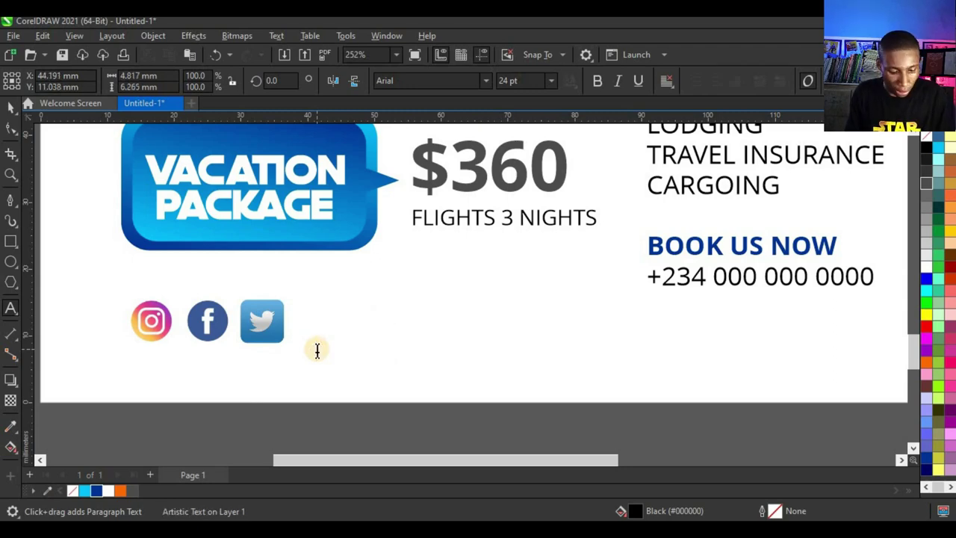
pyautogui.write('@speedy')
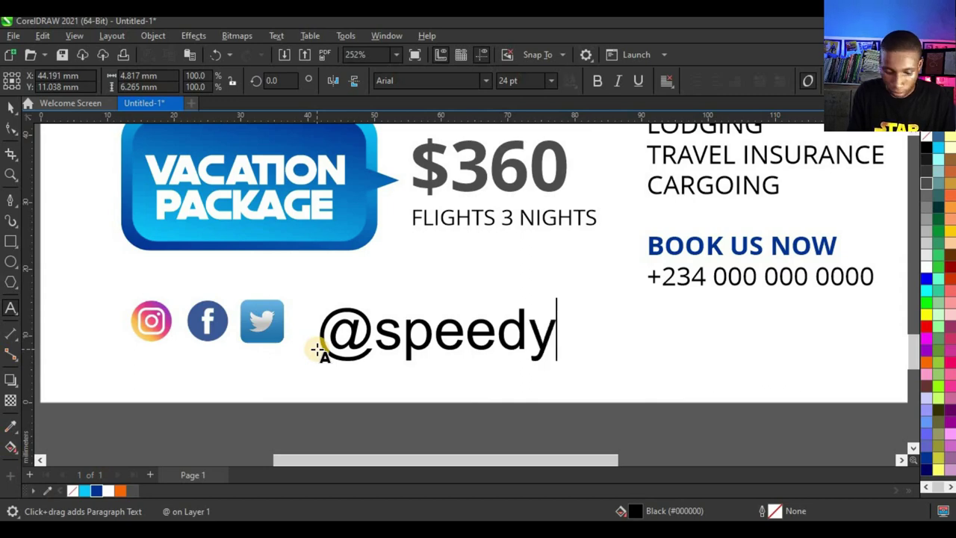
pyautogui.write('travels')
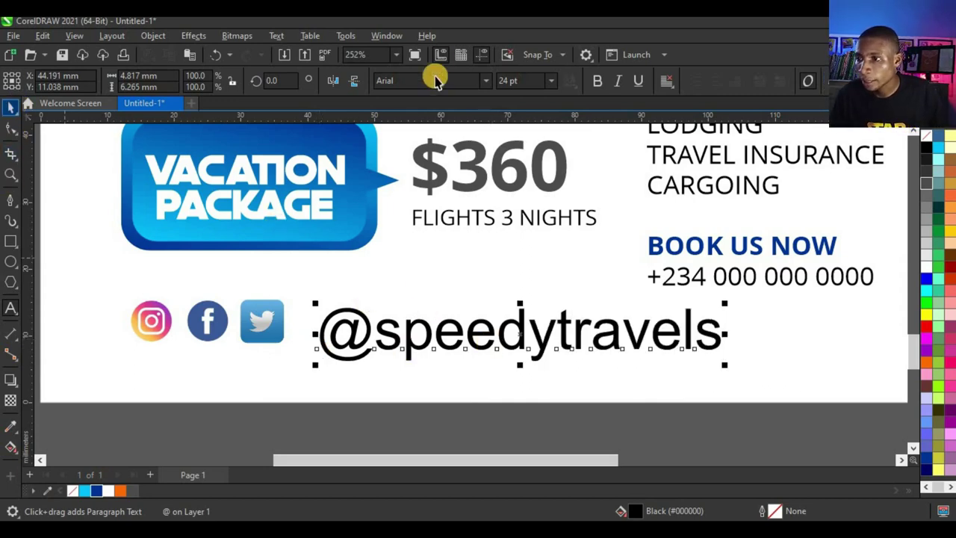
pyautogui.hotkey('ctrl', 'space')
pyautogui.click(486, 81)
pyautogui.click(454, 124)
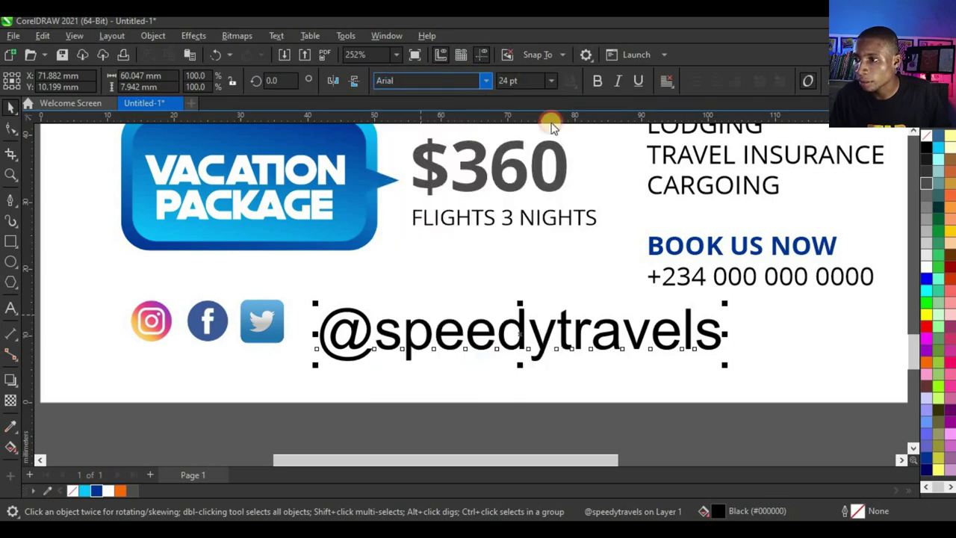
pyautogui.click(617, 82)
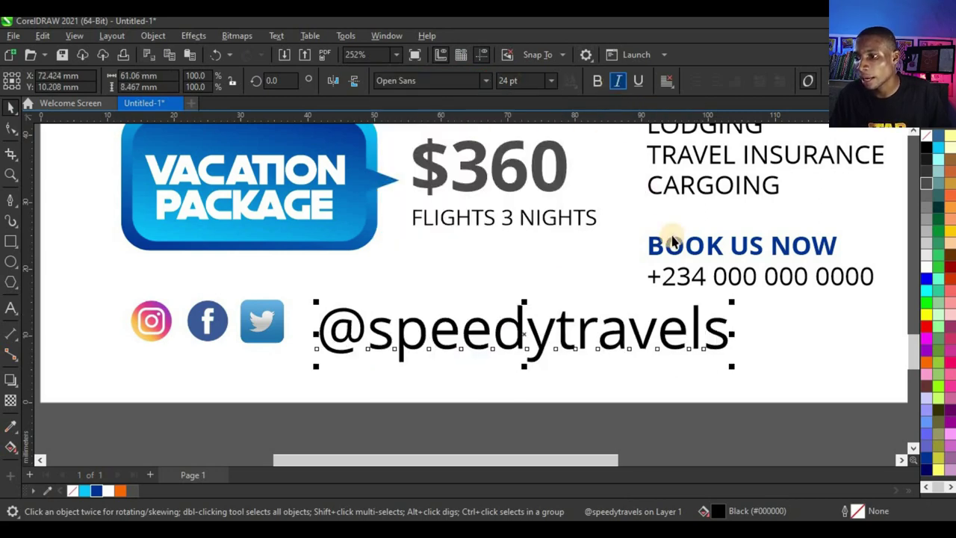
pyautogui.moveTo(701, 371); pyautogui.dragTo(602, 375)
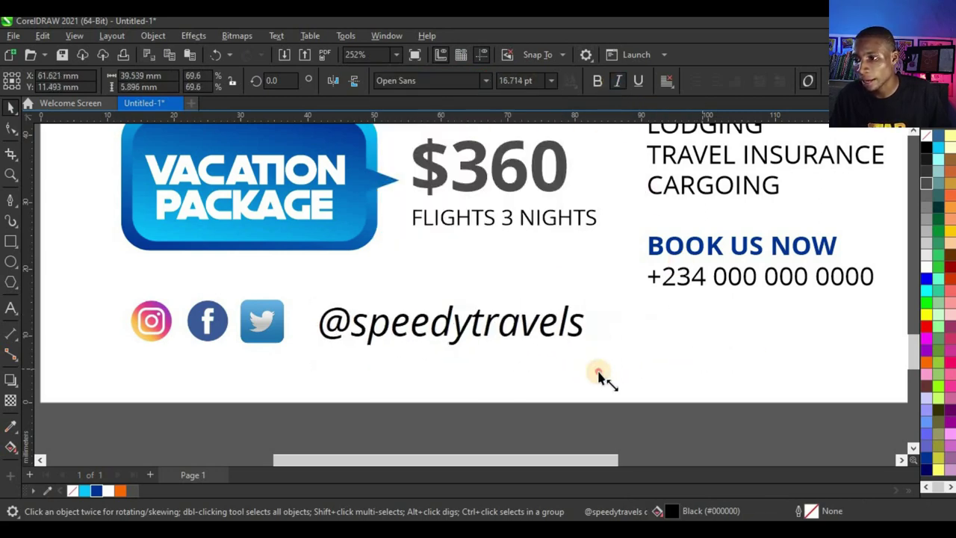
pyautogui.click(520, 340)
pyautogui.moveTo(521, 340); pyautogui.dragTo(512, 325)
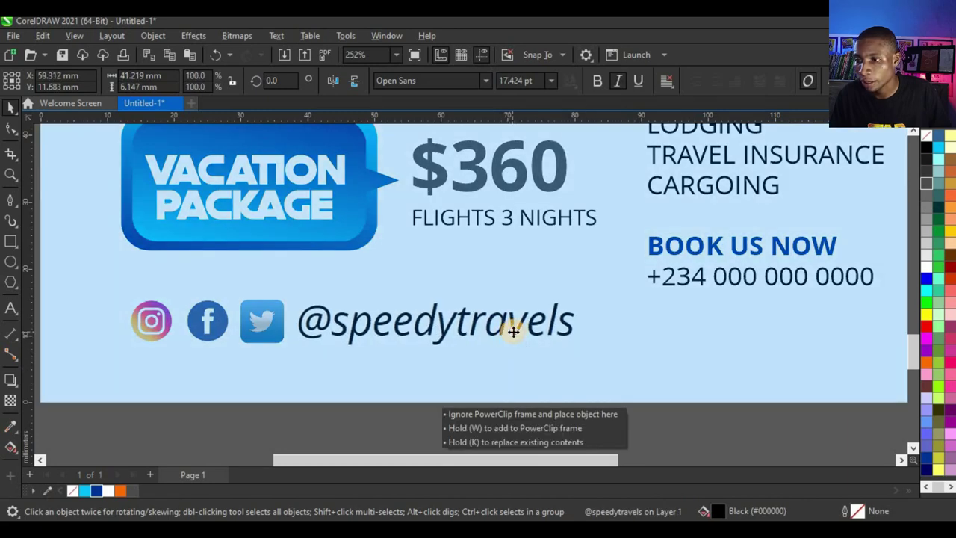
# - Shrink the social icons and handle together until the handle text is about 36 mm wide
pyautogui.scroll(-2, 479, 356)
pyautogui.moveTo(288, 373); pyautogui.dragTo(548, 306)
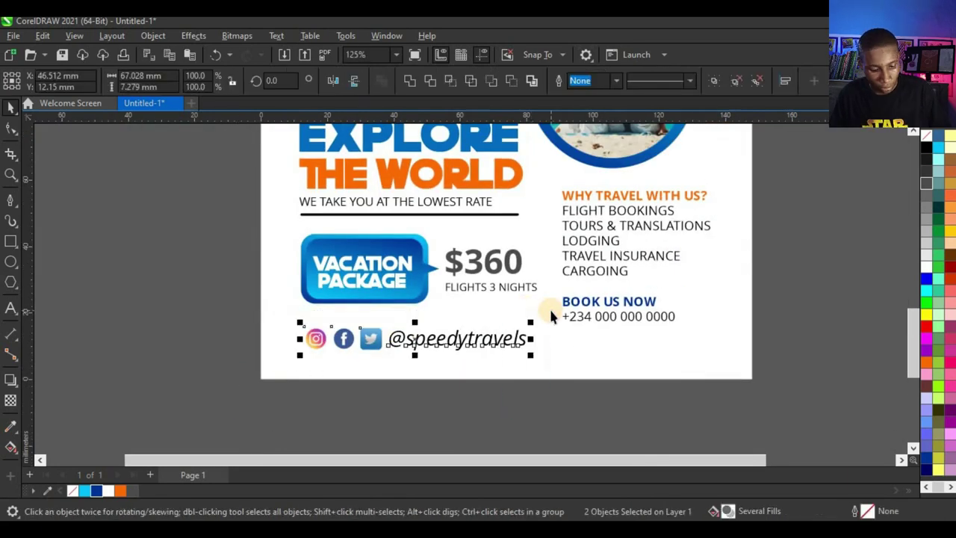
pyautogui.press('r')
pyautogui.hotkey('ctrl', 'z')
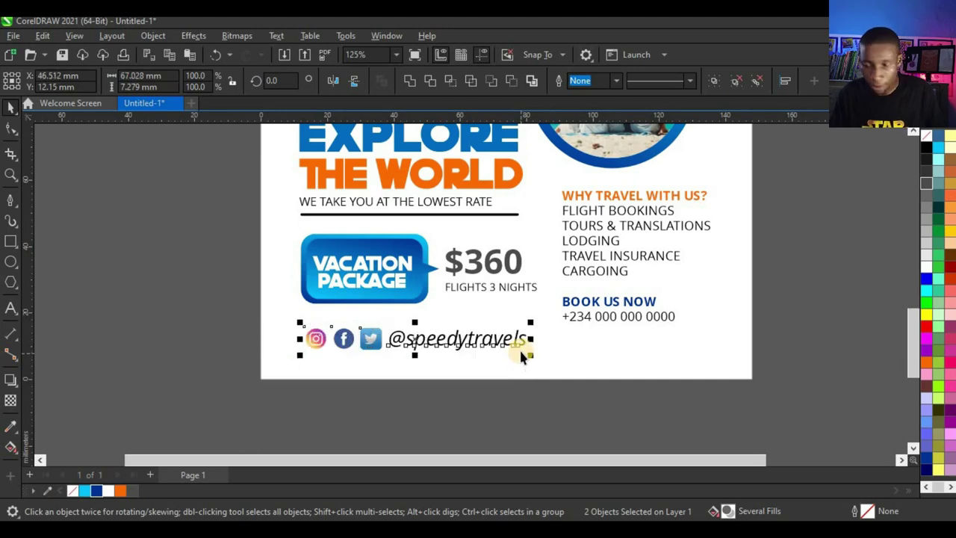
pyautogui.scroll(1, 522, 358)
pyautogui.moveTo(526, 366); pyautogui.dragTo(485, 382)
pyautogui.click(435, 333)
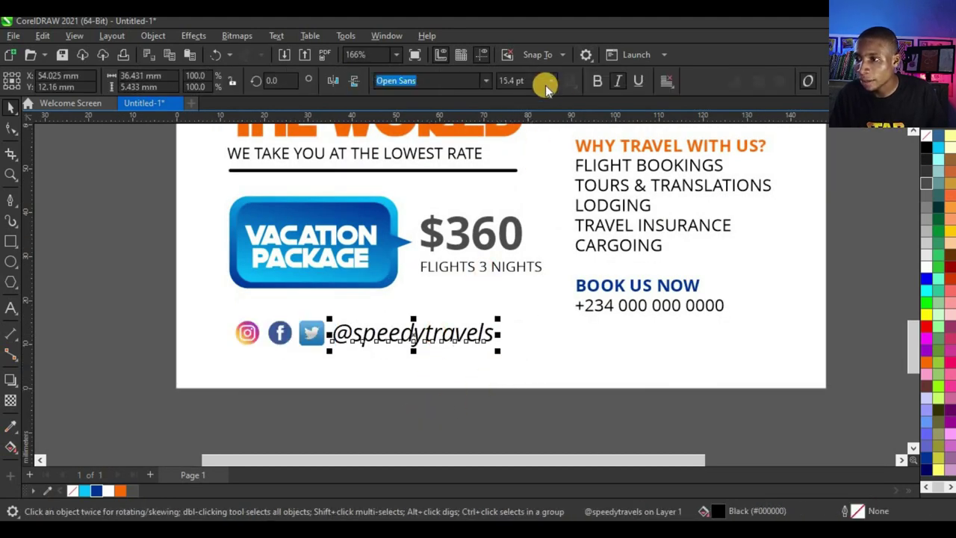
pyautogui.click(550, 81)
pyautogui.click(518, 150)
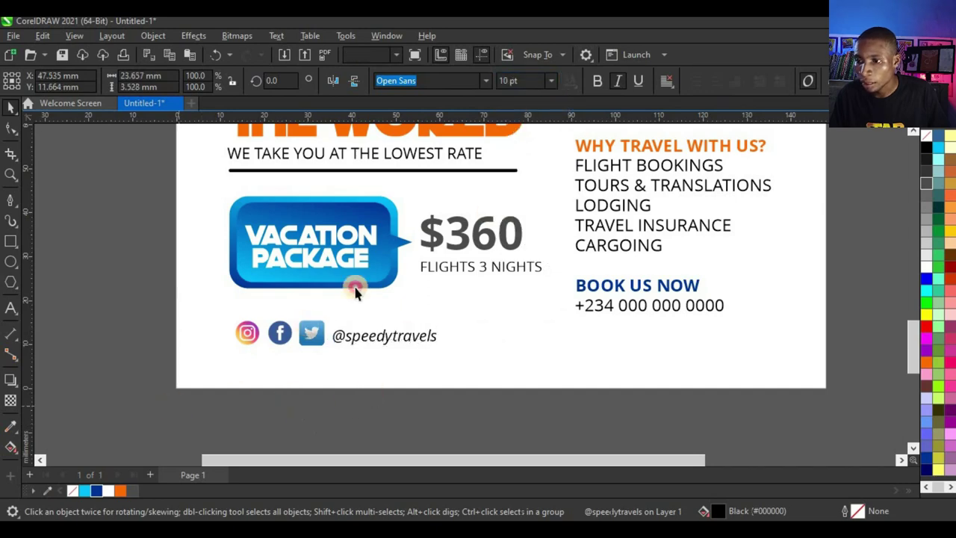
# - Scale the social icon group to about 16 mm wide and move the handle text next to the Twitter icon
pyautogui.click(320, 332)
pyautogui.scroll(2, 325, 324)
pyautogui.moveTo(324, 321); pyautogui.dragTo(341, 342)
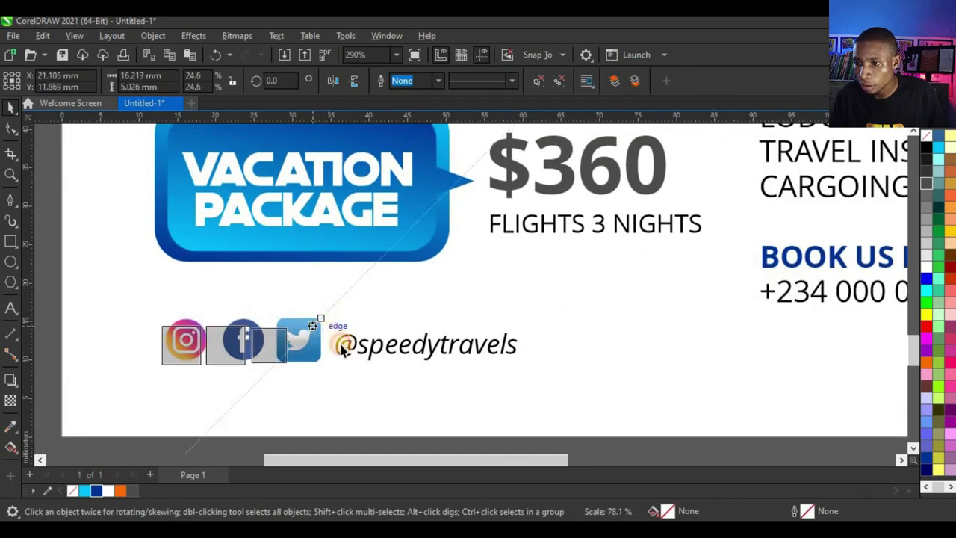
pyautogui.click(340, 350)
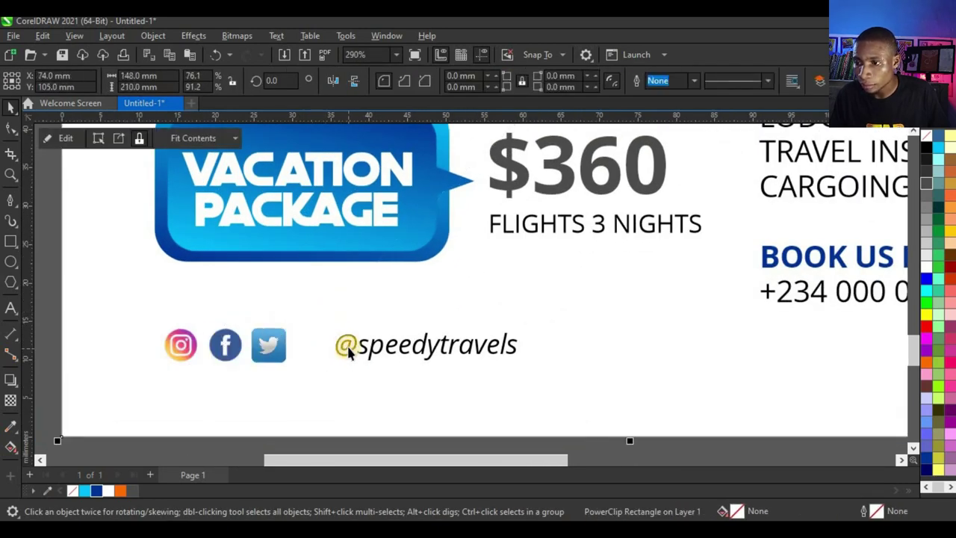
pyautogui.click(347, 351)
pyautogui.moveTo(347, 350); pyautogui.dragTo(314, 351)
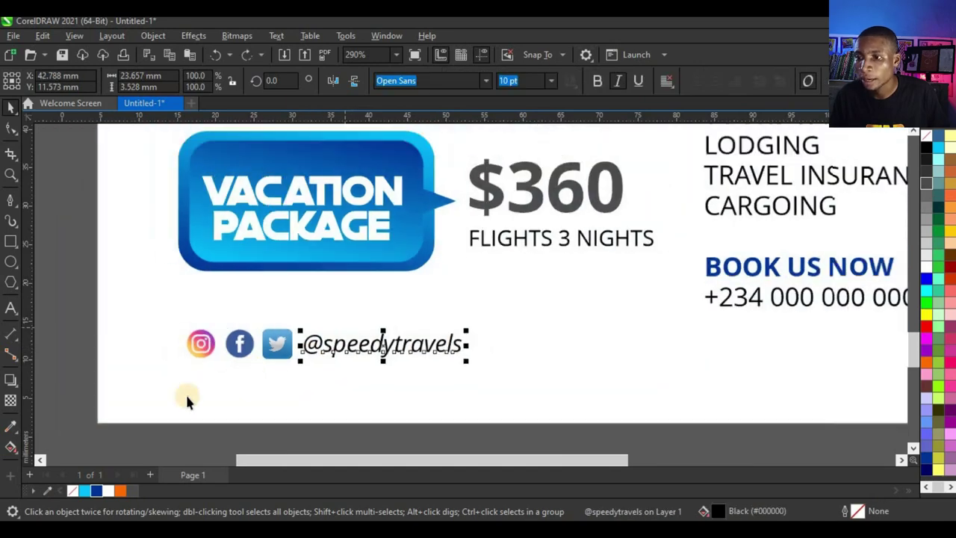
# - Group the social icons with the handle text and align the group's left edge with "THE WORLD" headline
pyautogui.scroll(-2, 310, 311)
pyautogui.moveTo(232, 367); pyautogui.dragTo(464, 298)
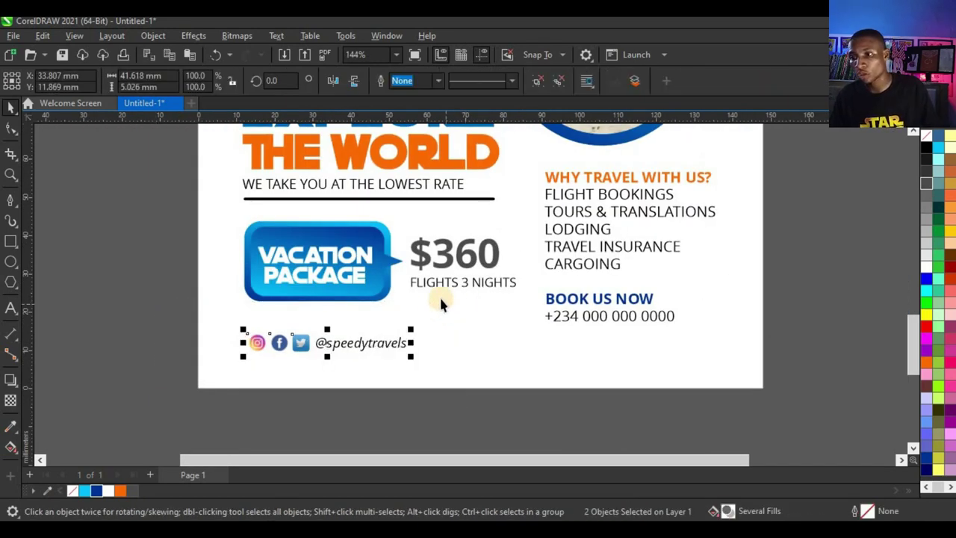
pyautogui.hotkey('ctrl', 'g')
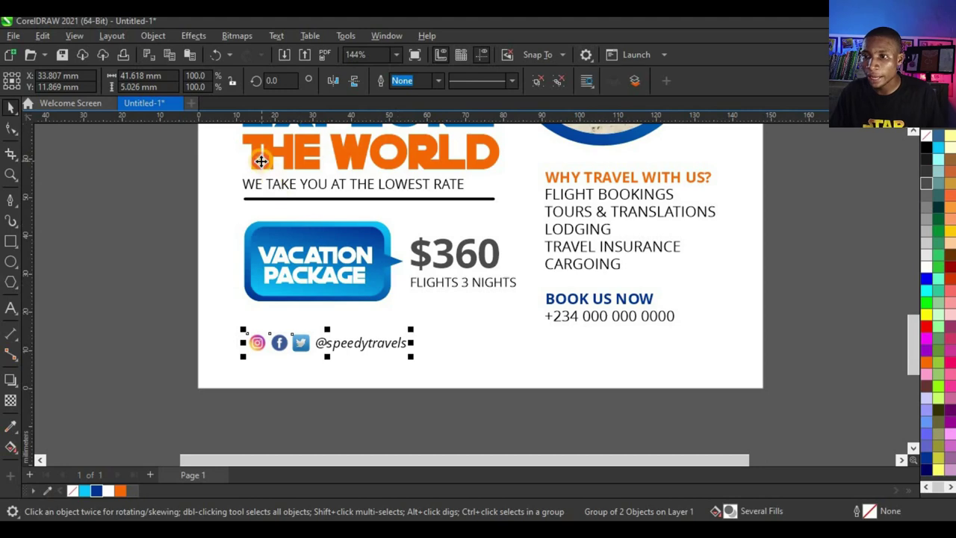
pyautogui.keyDown('shift'); pyautogui.click(299, 388); pyautogui.keyUp('shift')
pyautogui.scroll(-2, 377, 400)
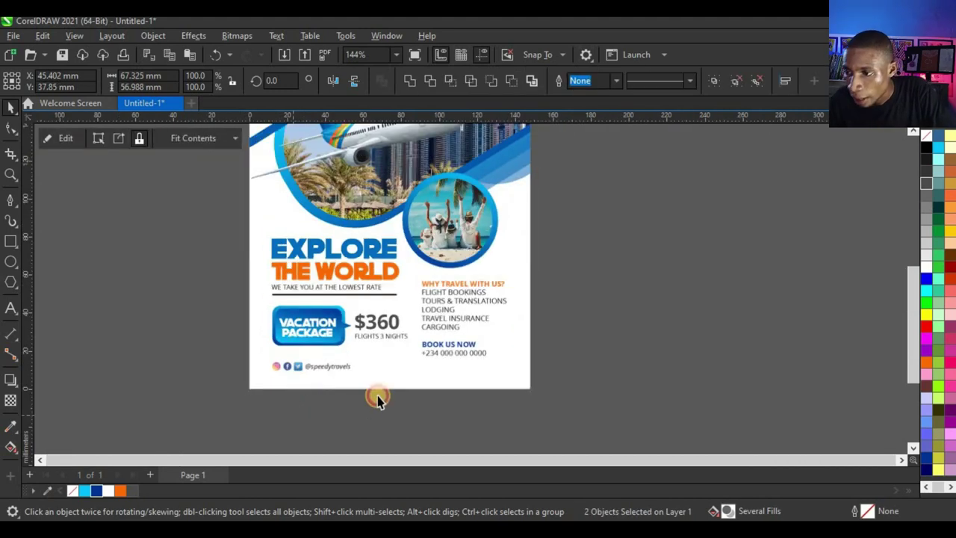
pyautogui.click(377, 400)
pyautogui.scroll(-1, 377, 399)
pyautogui.scroll(3, 390, 394)
pyautogui.scroll(-2, 416, 376)
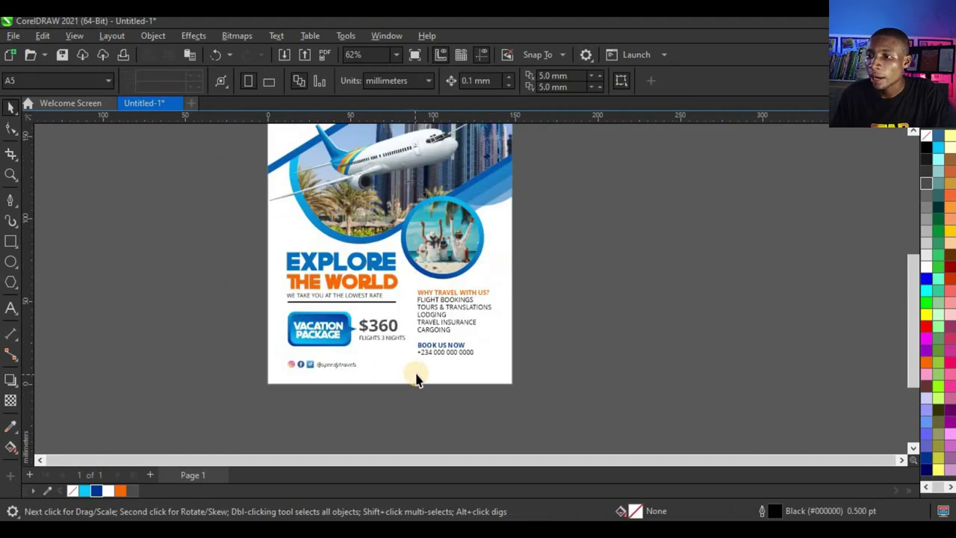
pyautogui.scroll(-1, 416, 377)
pyautogui.scroll(2, 426, 320)
pyautogui.scroll(-3, 420, 252)
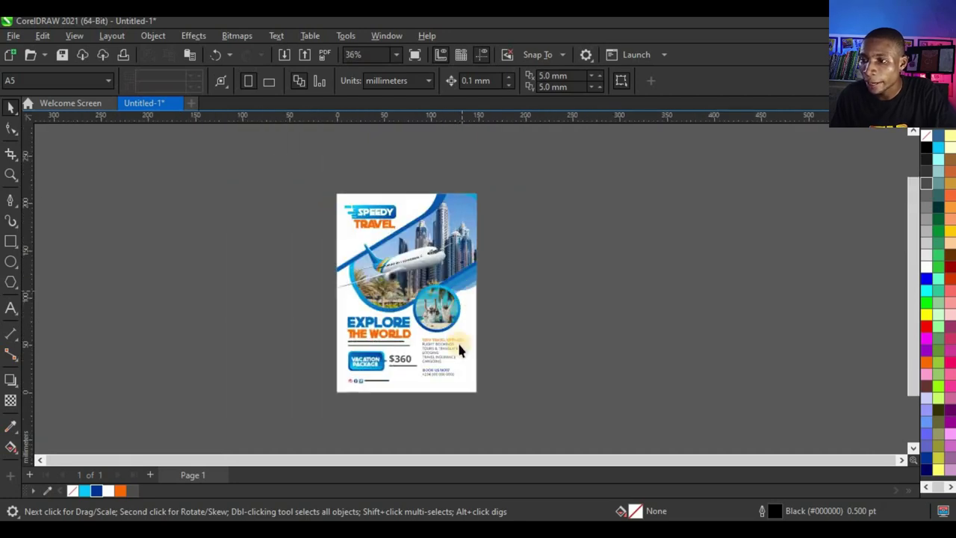
# - Move the services and contact text slightly down and enlarge it to about 46 mm wide
pyautogui.scroll(5, 458, 350)
pyautogui.click(435, 415)
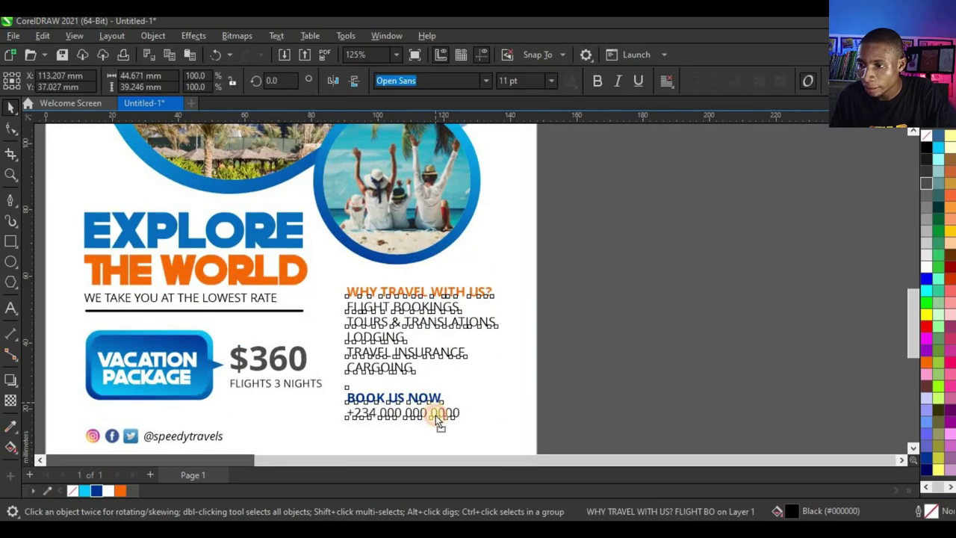
pyautogui.scroll(-1, 419, 380)
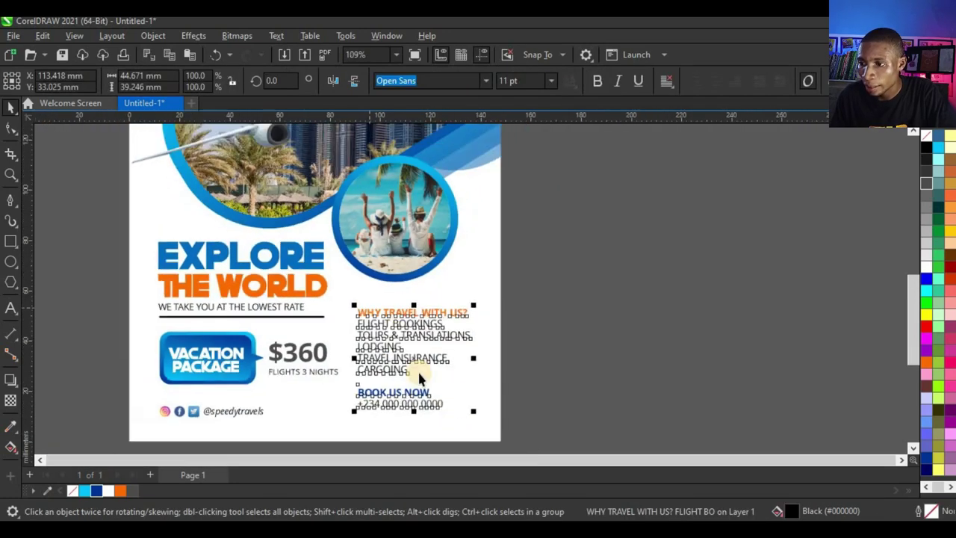
pyautogui.scroll(1, 419, 379)
pyautogui.moveTo(454, 385); pyautogui.dragTo(459, 394)
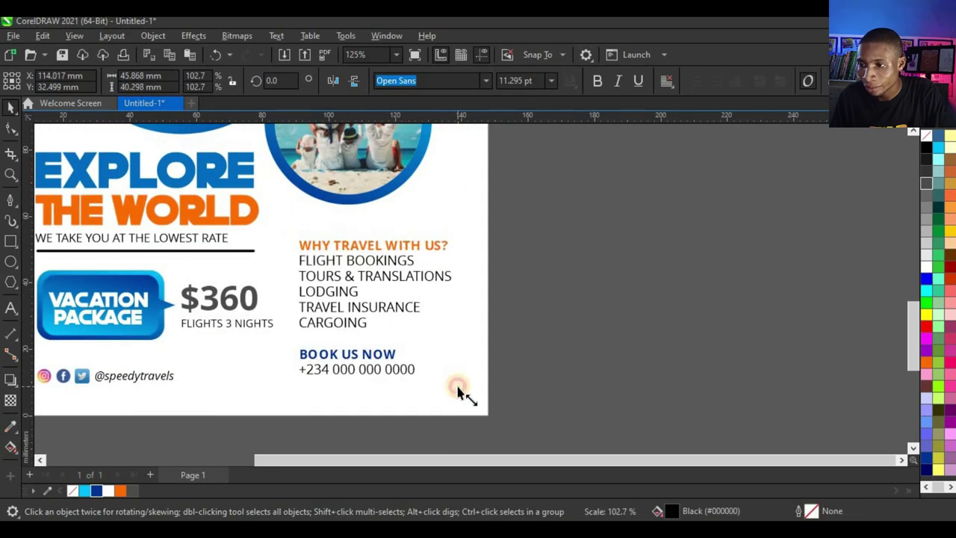
# - Move the services and contact text block down by about 2 mm, keeping its size, and deselect it
pyautogui.hotkey('ctrl', 'z')
pyautogui.scroll(-2, 387, 402)
pyautogui.scroll(2, 388, 402)
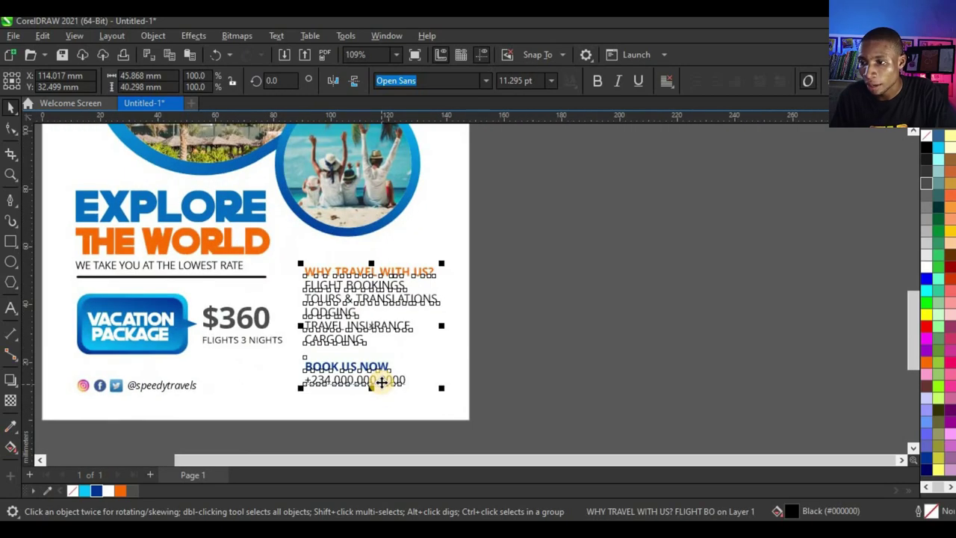
pyautogui.moveTo(382, 398); pyautogui.dragTo(373, 386)
pyautogui.scroll(-2, 373, 386)
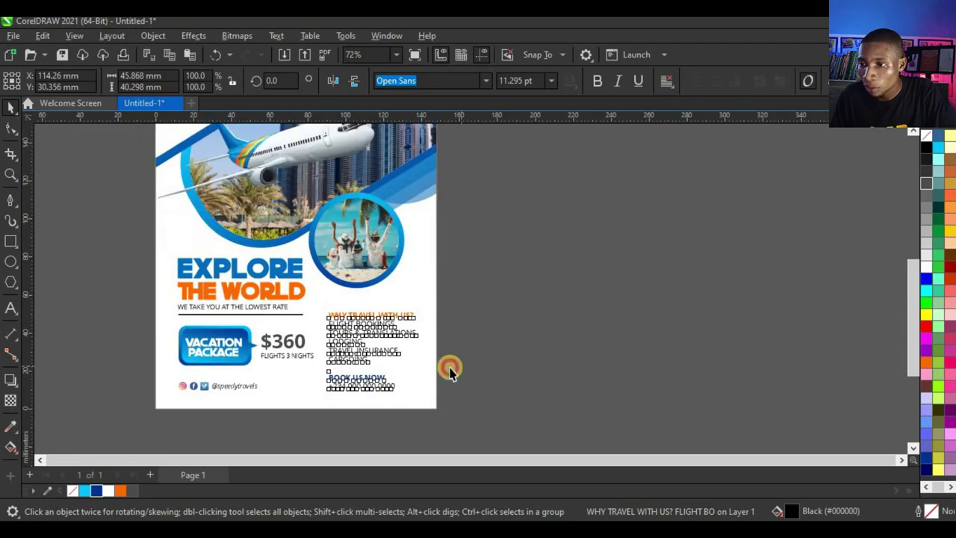
pyautogui.click(343, 409)
# - Select all the objects of the flyer and group them together
pyautogui.scroll(-1, 343, 409)
pyautogui.moveTo(294, 421); pyautogui.dragTo(506, 182)
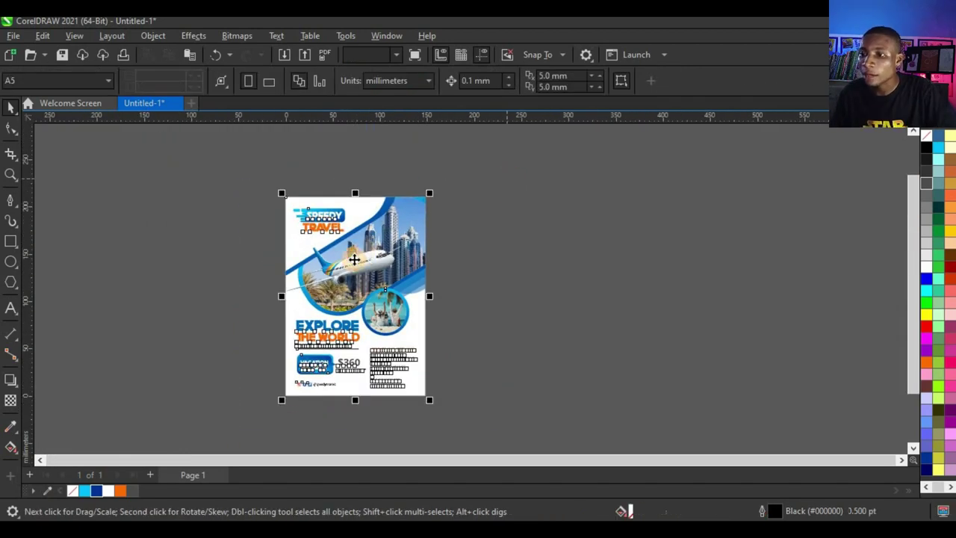
pyautogui.scroll(2, 360, 255)
pyautogui.hotkey('ctrl', 'g')
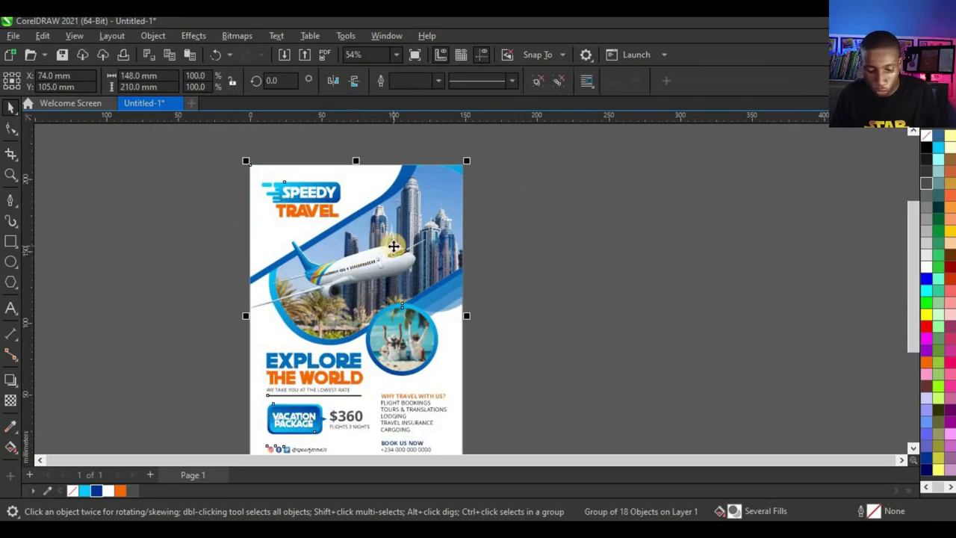
# - Fit the grouped flyer in the window and display it in Full-screen Preview to check the finished design
pyautogui.press('z')
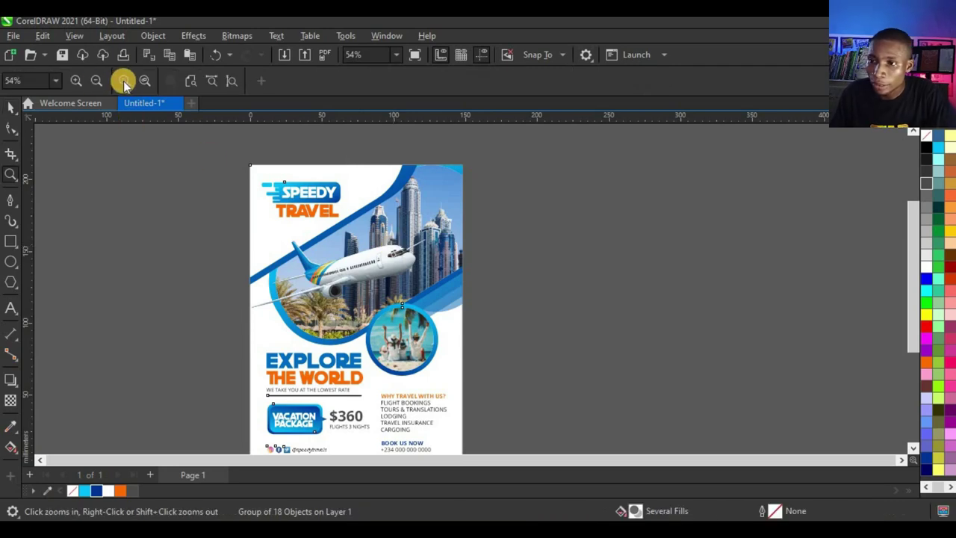
pyautogui.click(123, 81)
pyautogui.press('space')
pyautogui.rightClick(162, 169)
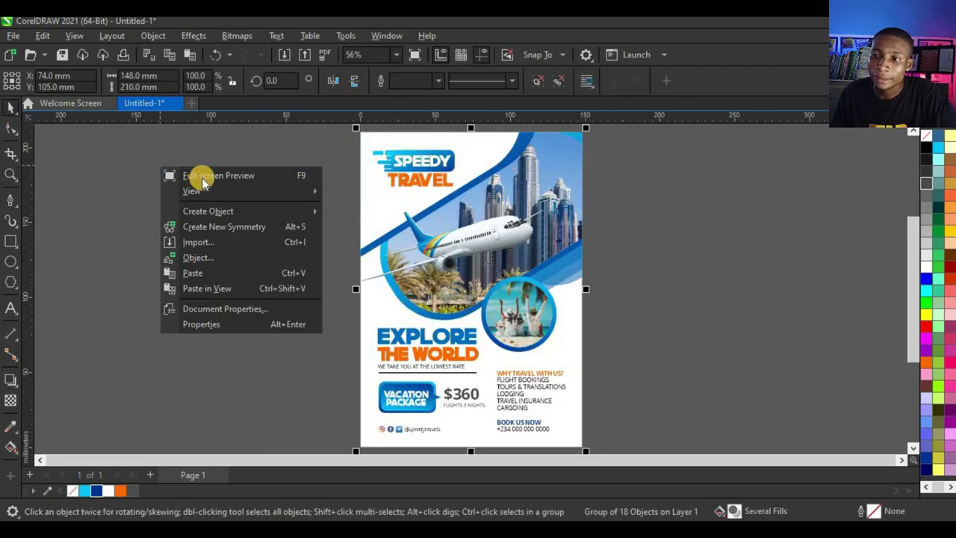
pyautogui.click(203, 179)
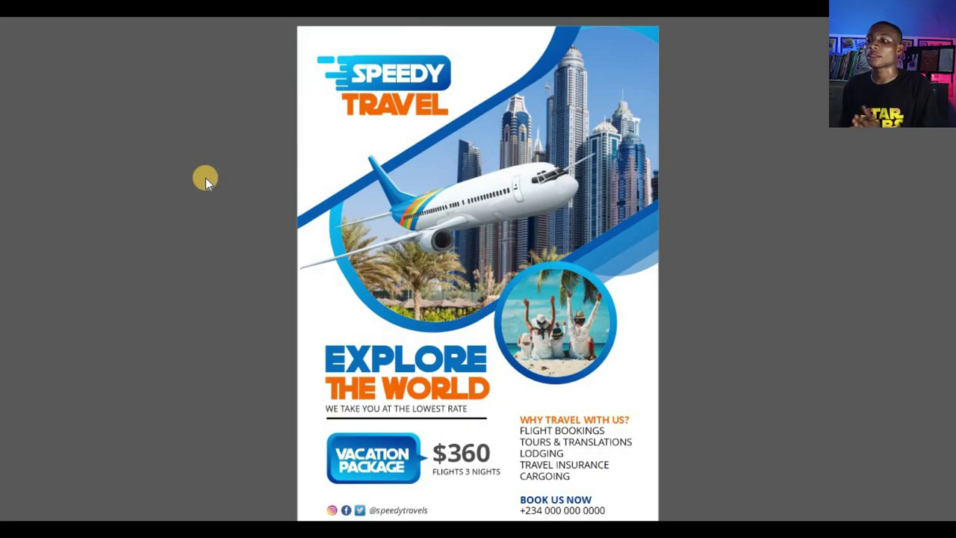